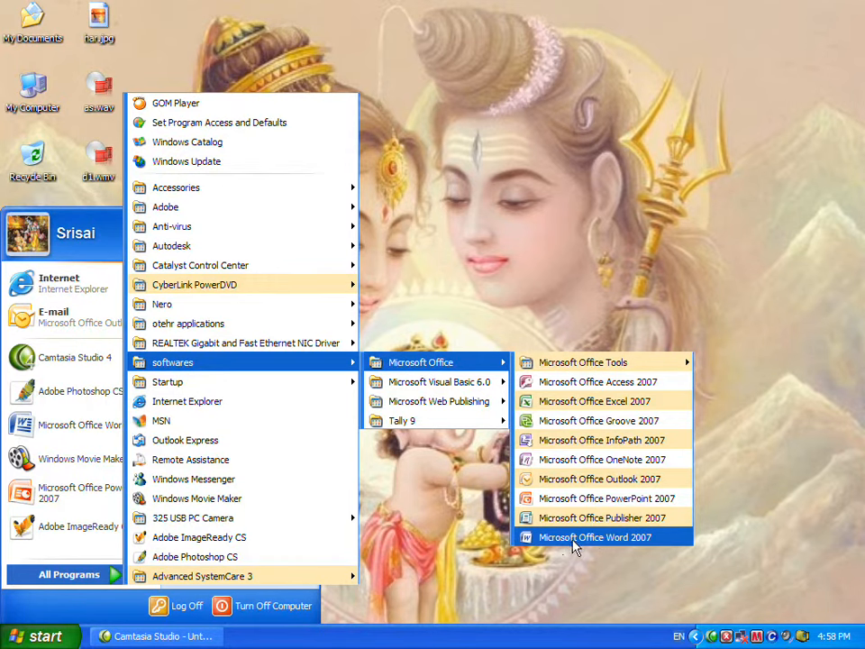
# Open Microsoft Office Word 2007 from the Start menu, then close it again.
pyautogui.click(631, 543)
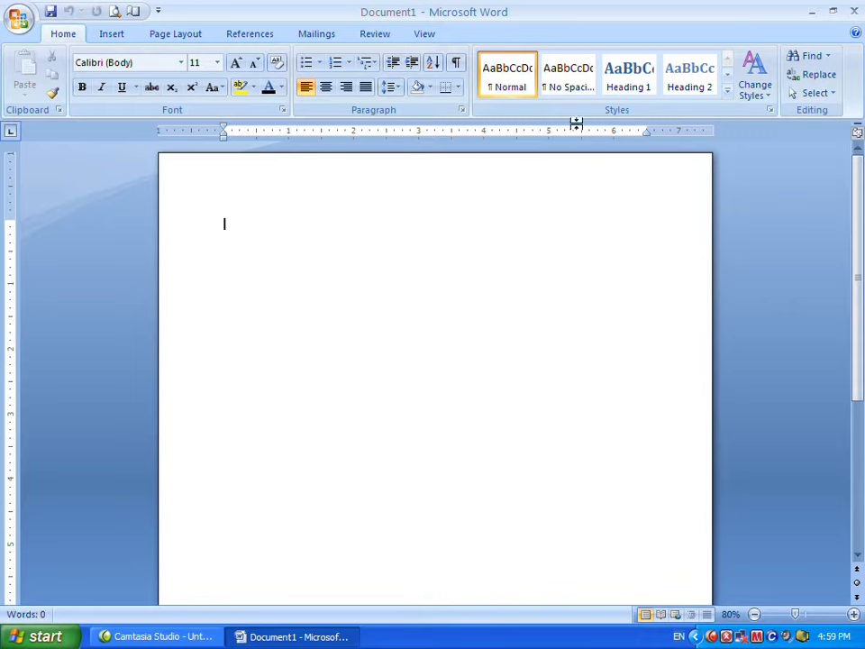
pyautogui.click(853, 11)
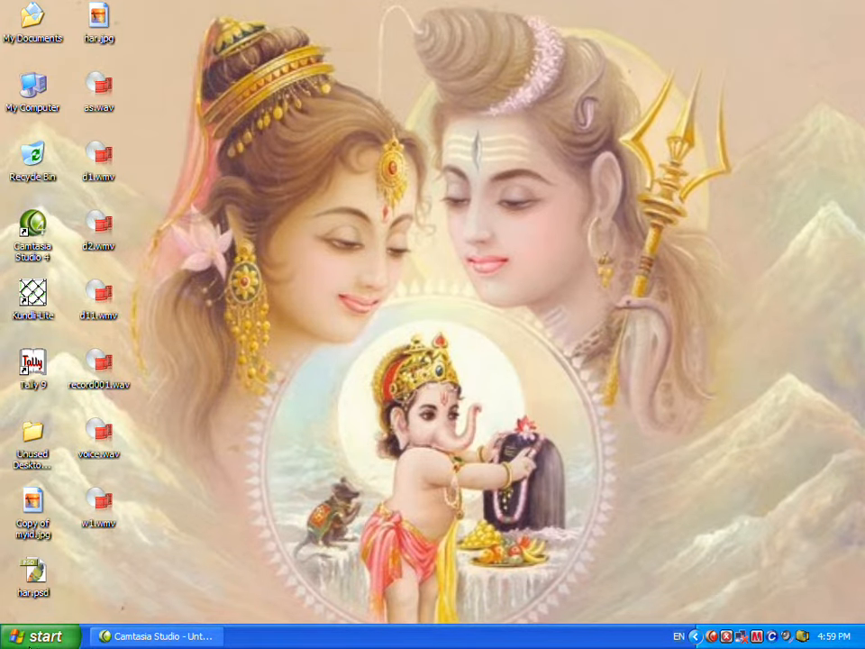
# Launch Word through the Run dialog by entering its program command.
pyautogui.click(46, 638)
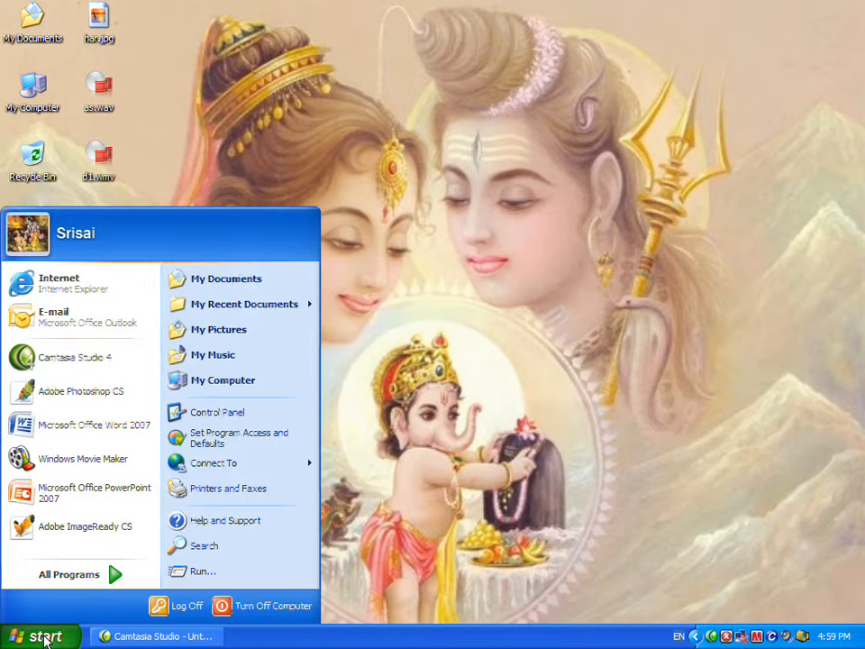
pyautogui.click(210, 574)
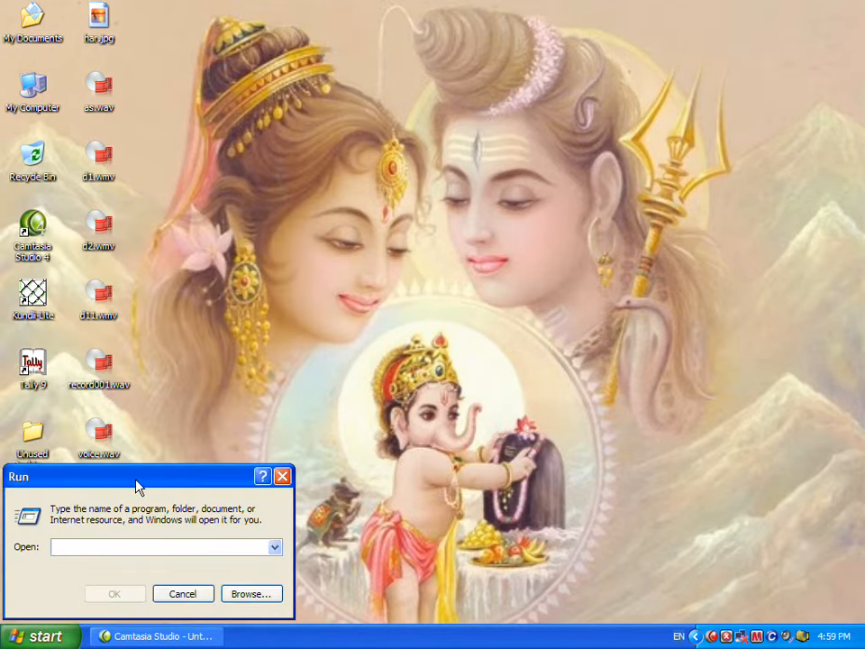
pyautogui.moveTo(139, 483); pyautogui.dragTo(282, 412)
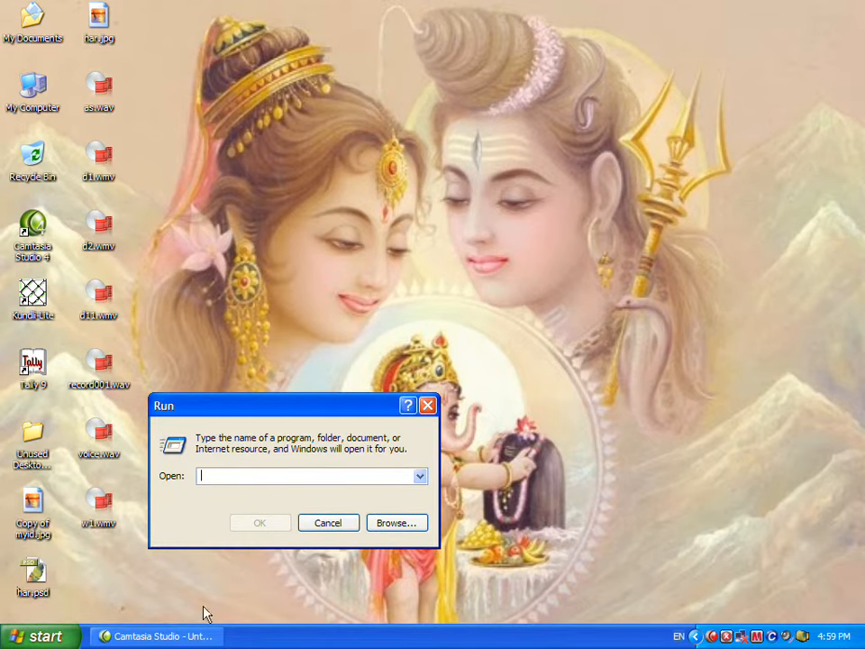
pyautogui.write('winword')
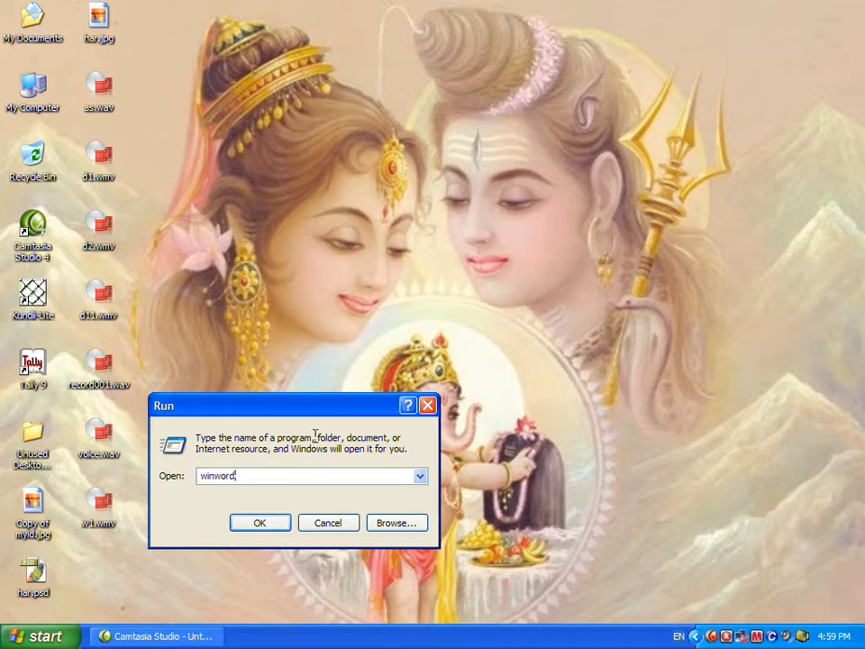
pyautogui.click(262, 526)
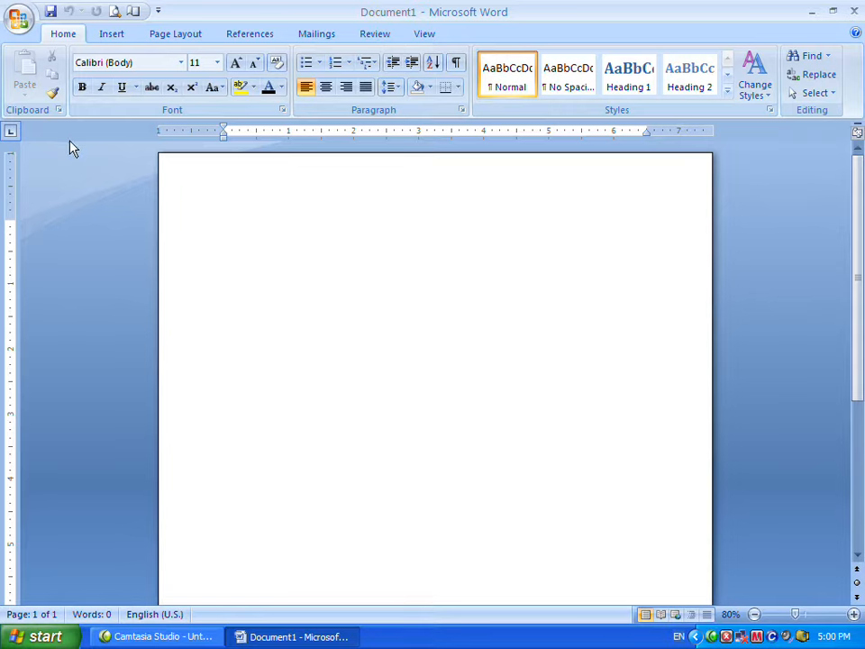
# Browse through the ribbon tabs from Insert to View to look at their commands.
pyautogui.click(108, 36)
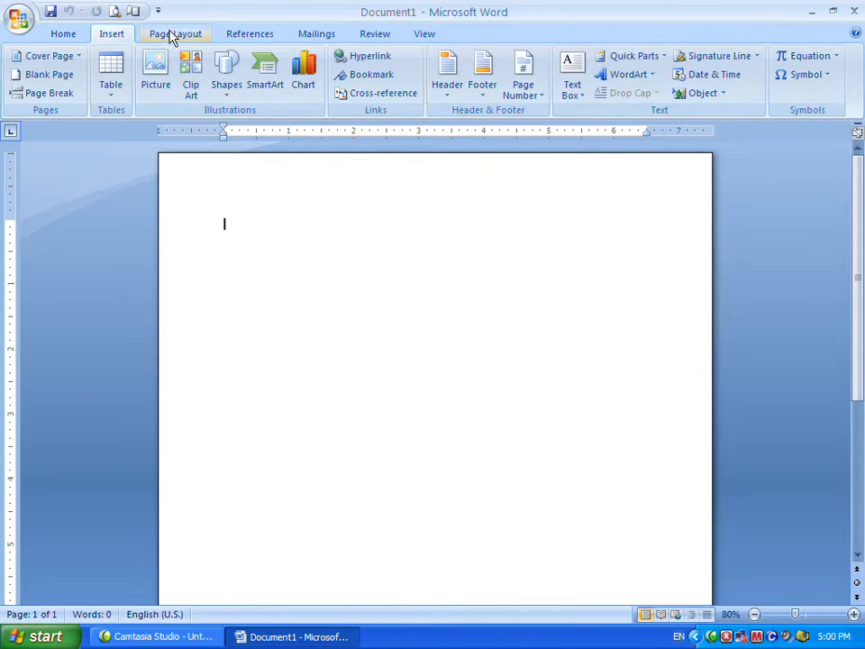
pyautogui.click(187, 36)
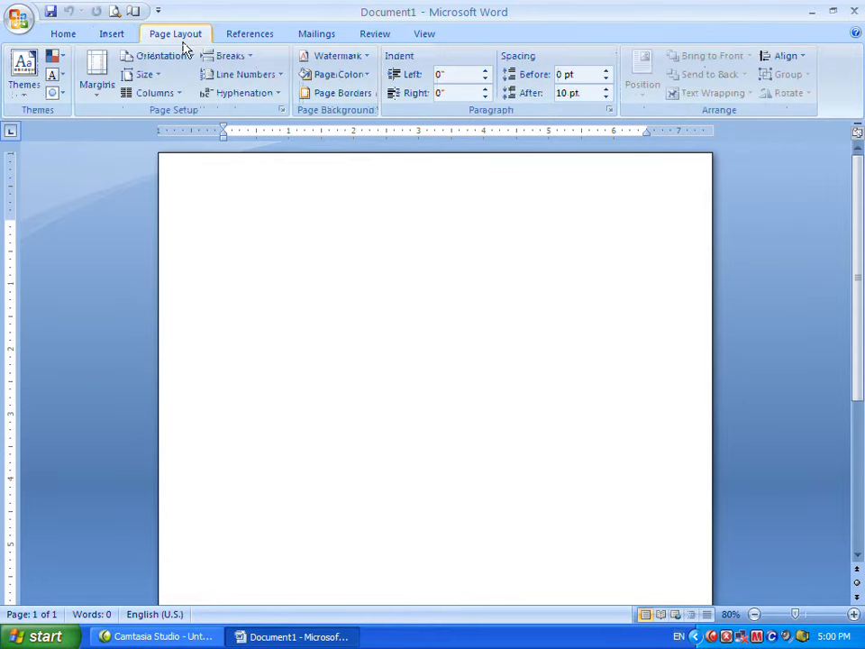
pyautogui.click(271, 36)
pyautogui.click(320, 37)
pyautogui.click(385, 41)
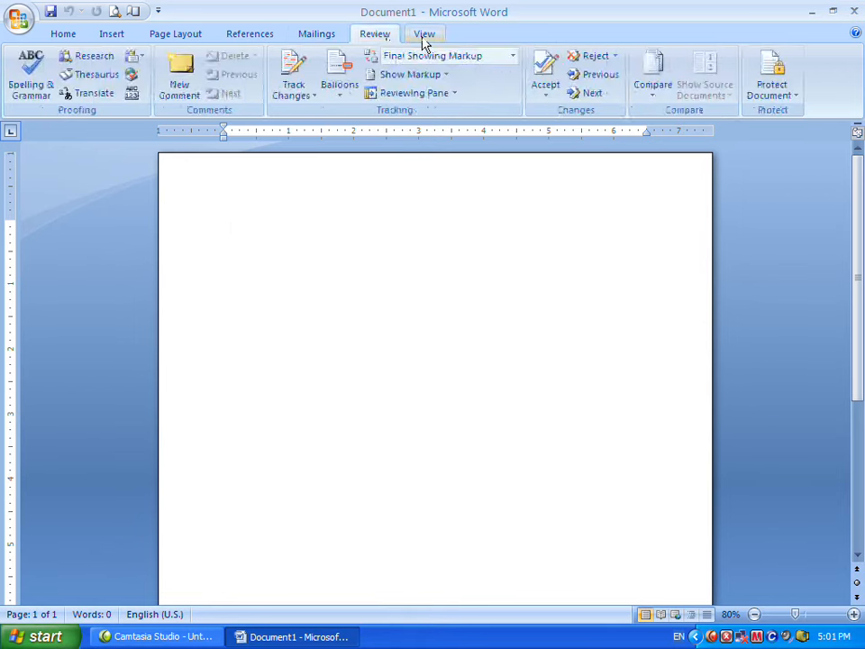
pyautogui.click(423, 38)
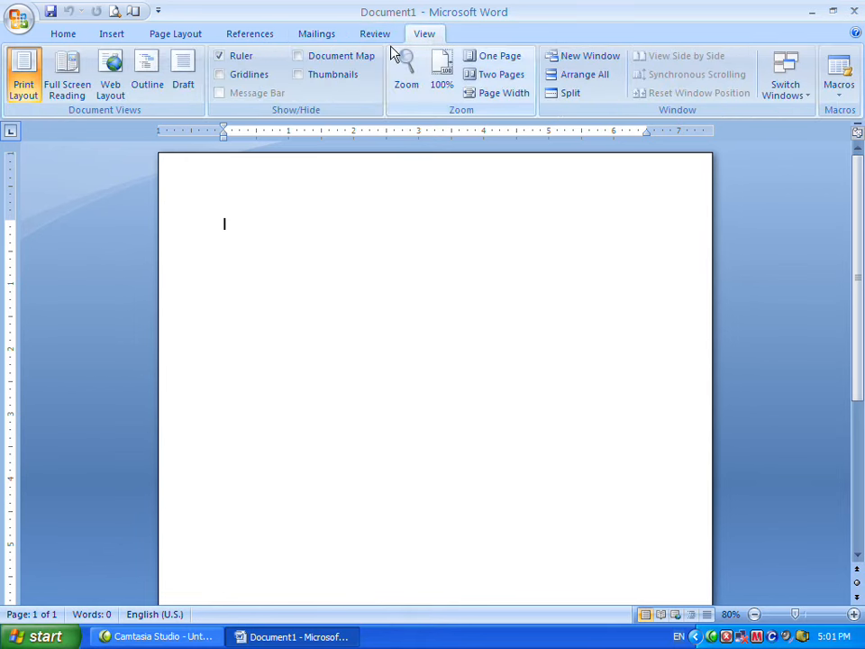
pyautogui.click(67, 38)
pyautogui.click(113, 40)
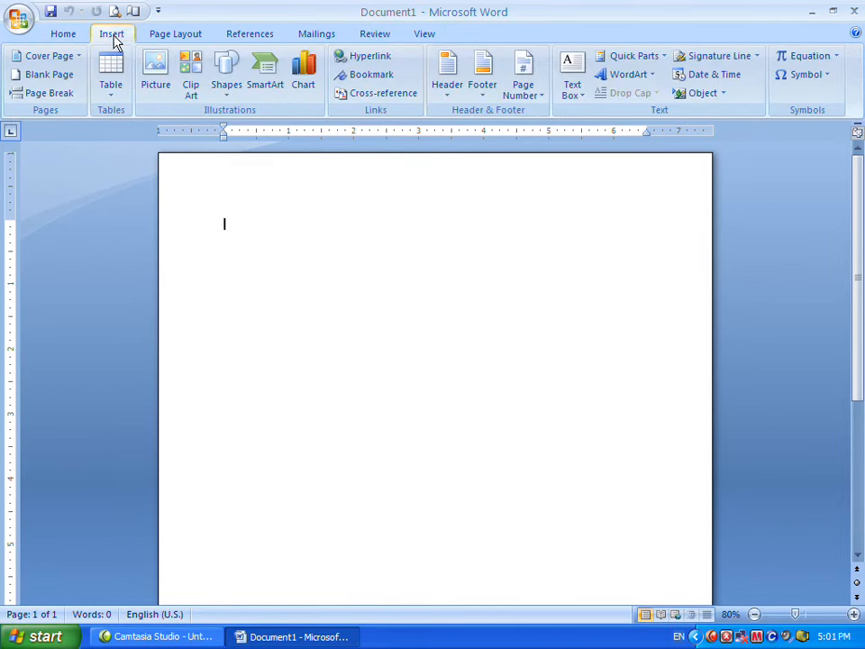
pyautogui.click(167, 38)
pyautogui.click(240, 38)
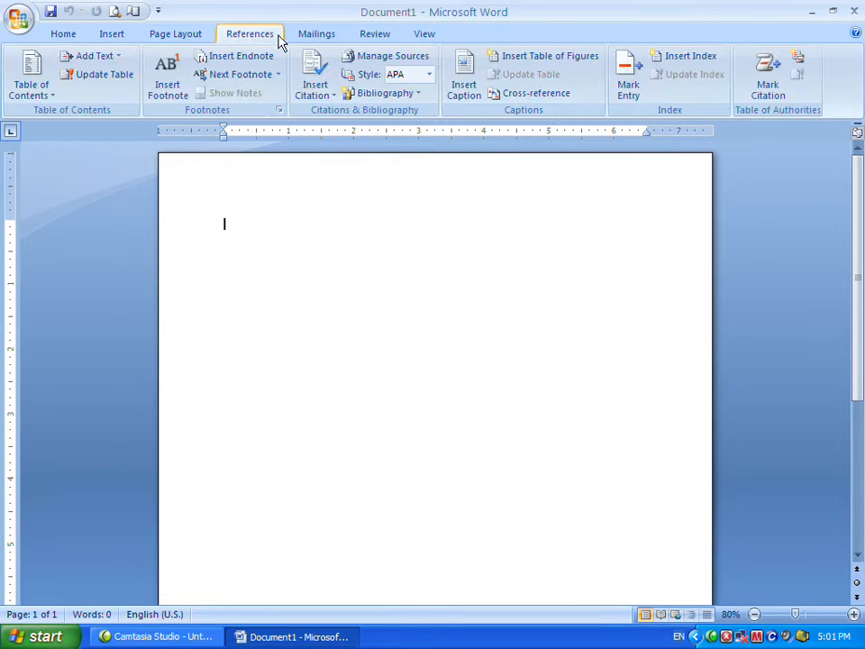
pyautogui.click(305, 38)
pyautogui.click(371, 38)
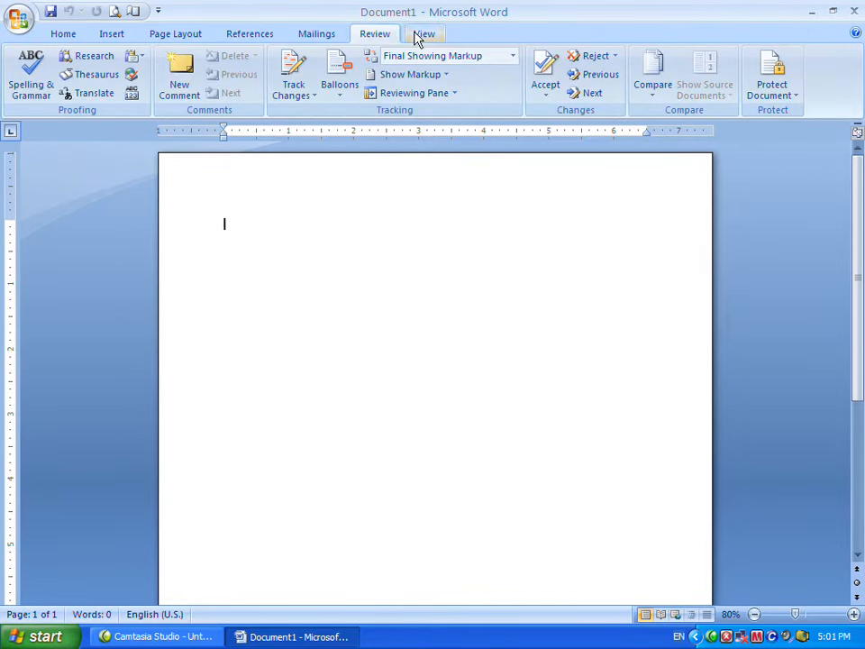
pyautogui.click(426, 38)
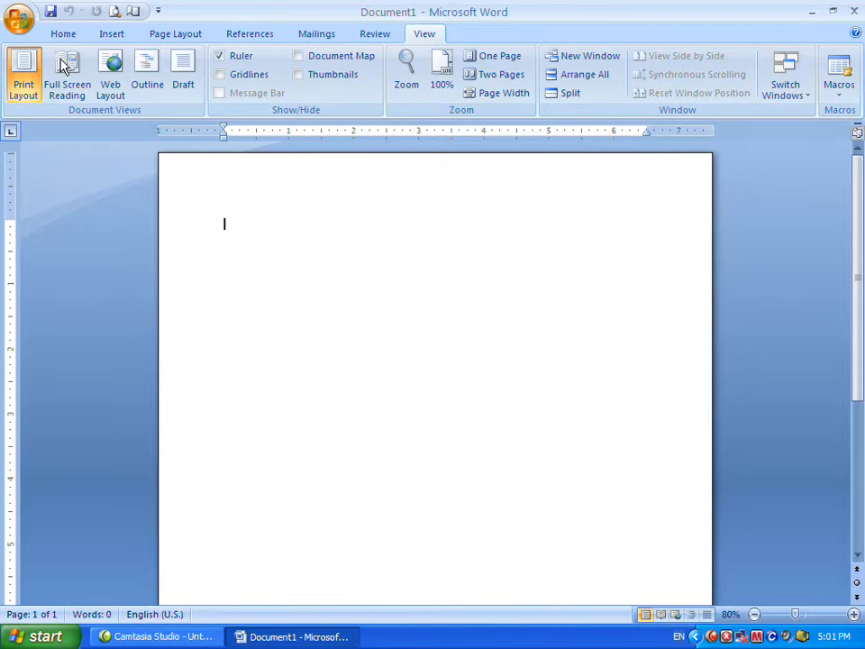
# Create a new blank document from the New Document dialog after browsing the template categories.
pyautogui.hotkey('alt', 'f')
pyautogui.press('n')
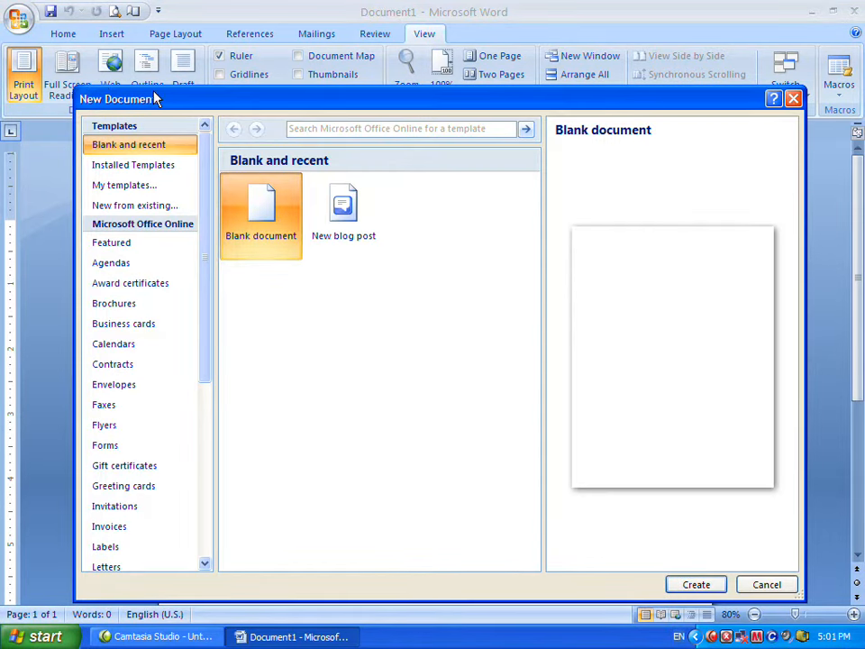
pyautogui.moveTo(167, 103); pyautogui.dragTo(143, 98)
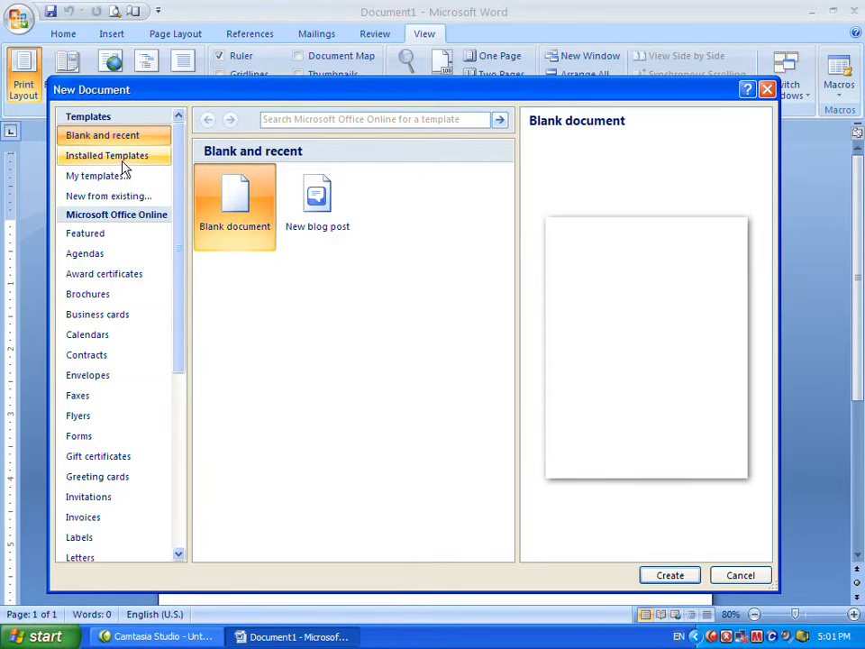
pyautogui.moveTo(176, 237); pyautogui.dragTo(185, 187)
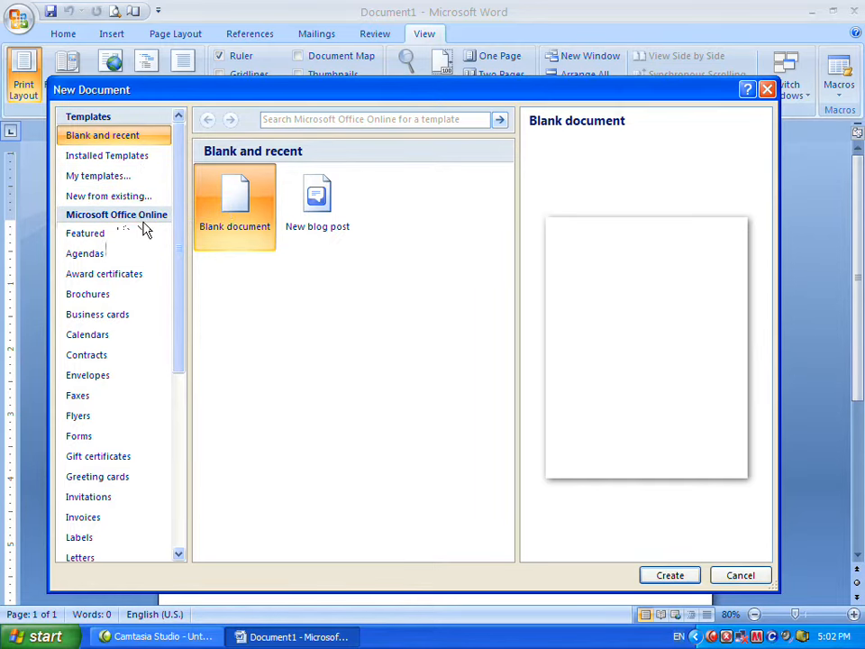
pyautogui.scroll(-5, 175, 243)
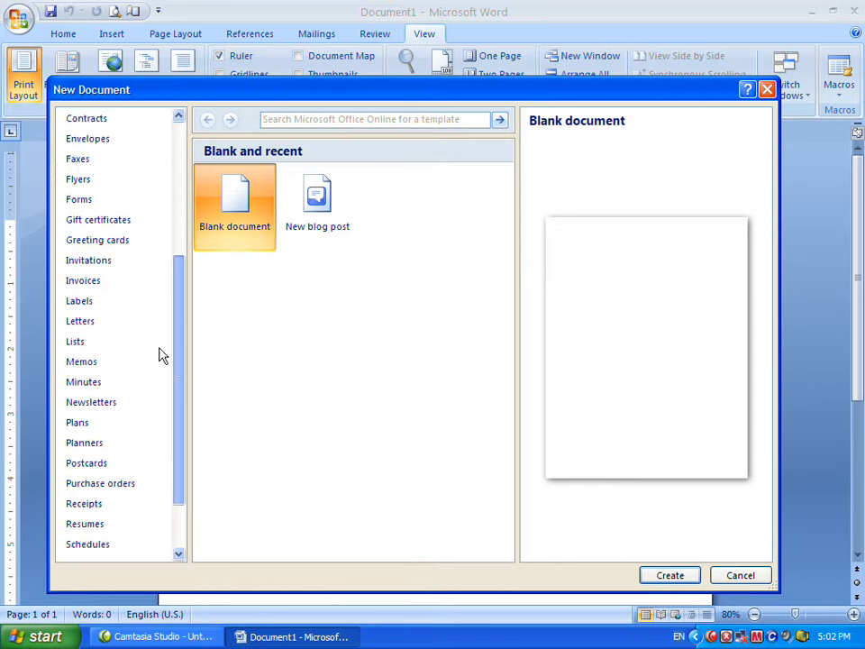
pyautogui.scroll(5, 176, 361)
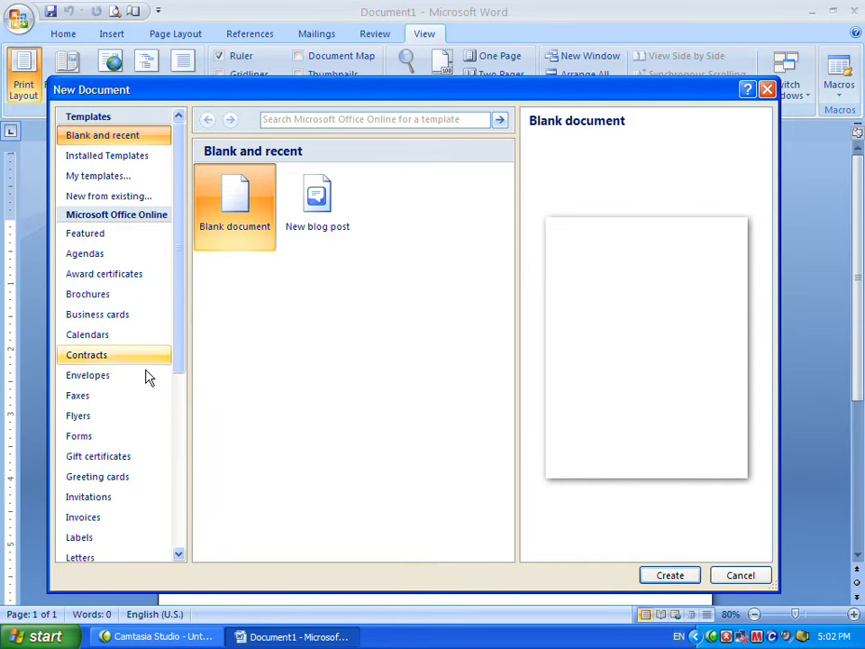
pyautogui.moveTo(180, 286); pyautogui.dragTo(184, 487)
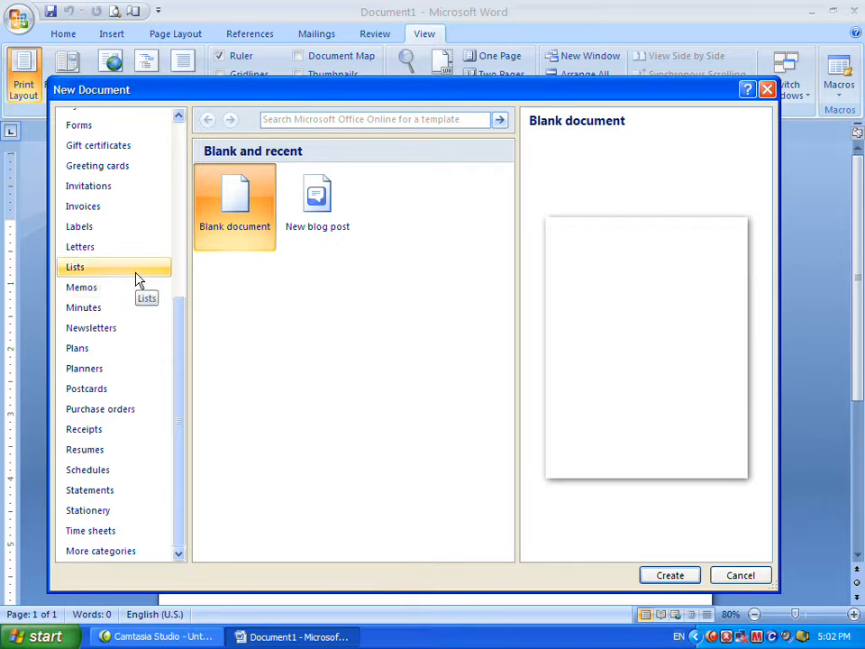
pyautogui.moveTo(184, 363); pyautogui.dragTo(180, 231)
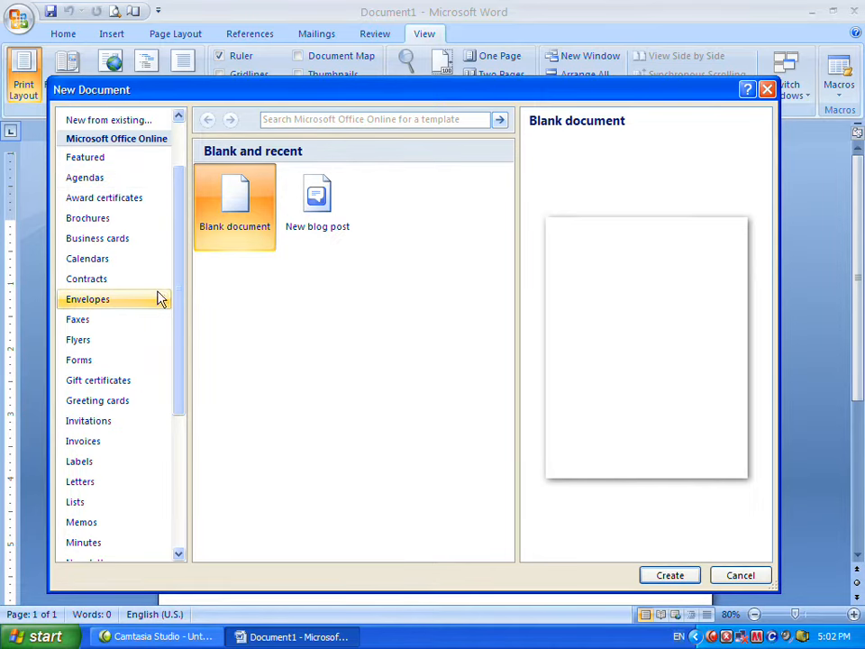
pyautogui.moveTo(174, 280); pyautogui.dragTo(175, 233)
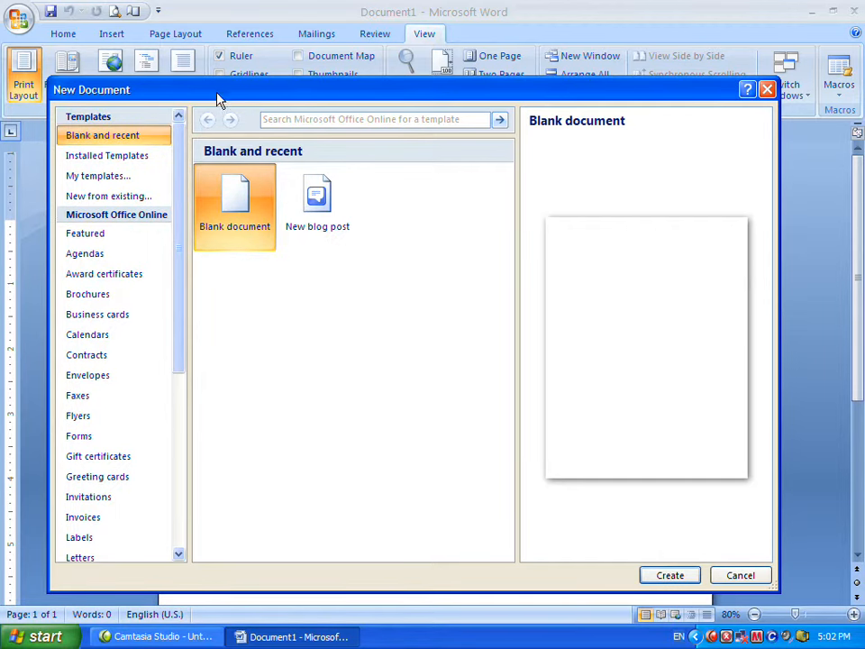
pyautogui.moveTo(218, 98); pyautogui.dragTo(229, 132)
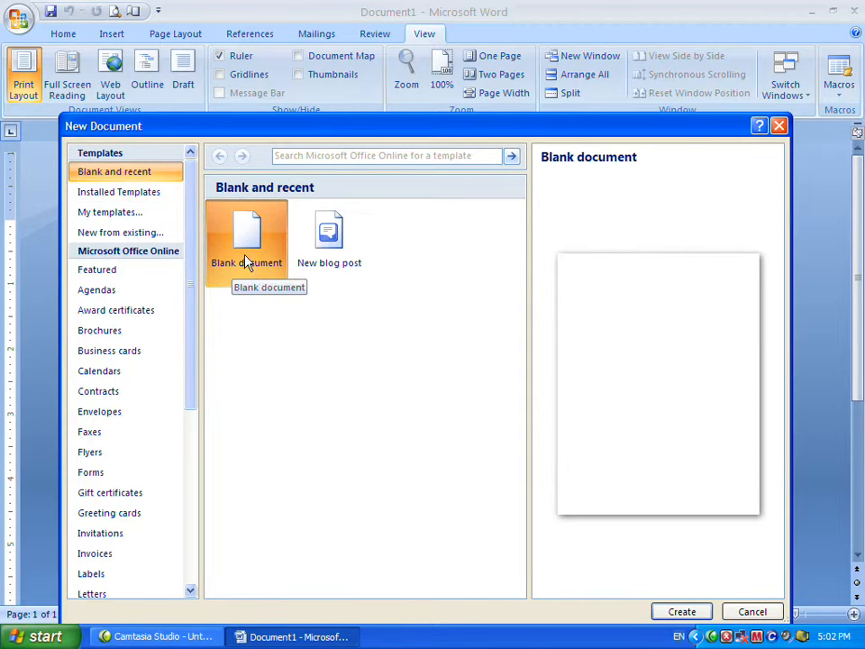
pyautogui.moveTo(275, 130); pyautogui.dragTo(252, 90)
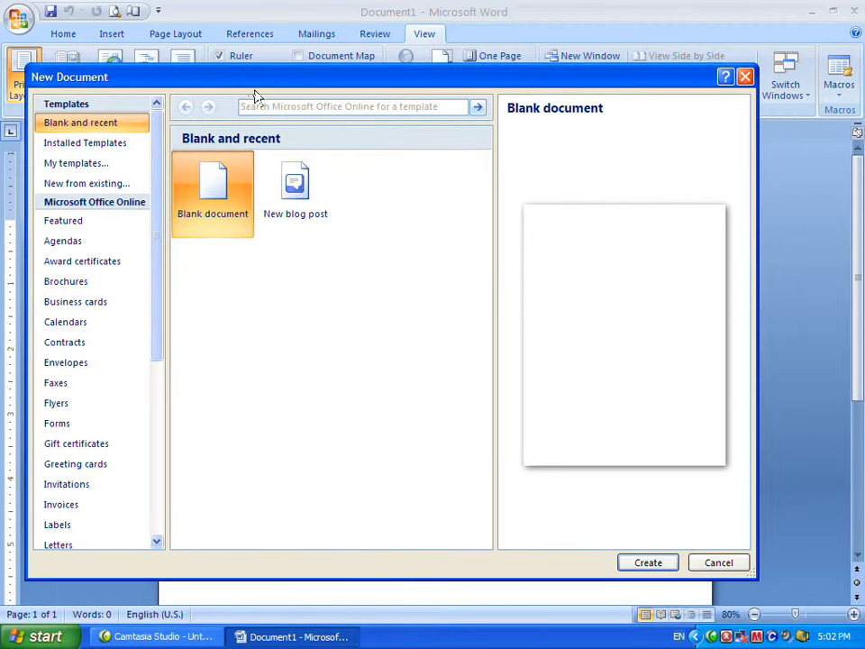
pyautogui.click(647, 562)
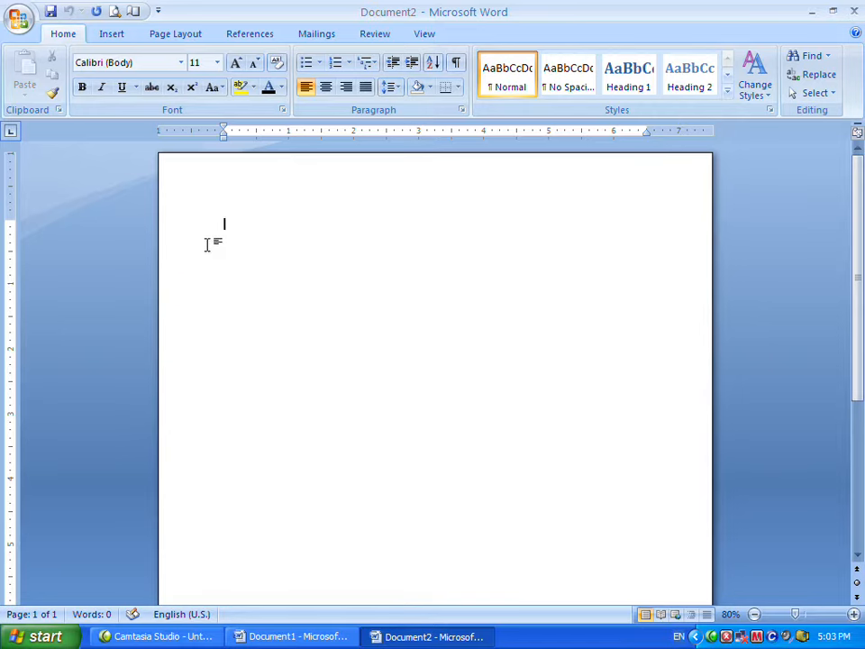
# Increase the font size to 16 and paste the text 'Example in Microsoft word -2007' into the document.
pyautogui.hotkey('ctrl', ']')
pyautogui.hotkey('ctrl', ']')
pyautogui.press('Return')
pyautogui.write('Example in Microsoft word -2007')
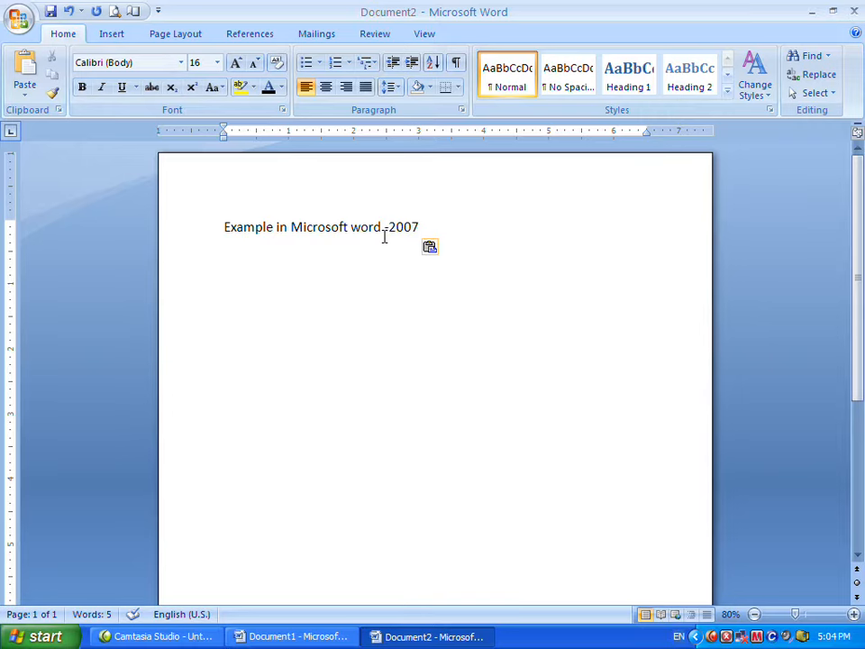
pyautogui.write('type')
pyautogui.press('Return')
pyautogui.press('BackSpace')
pyautogui.press('BackSpace')
pyautogui.press('BackSpace')
pyautogui.press('BackSpace')
# Open the Save As dialog for the document and cancel it.
pyautogui.click(420, 229)
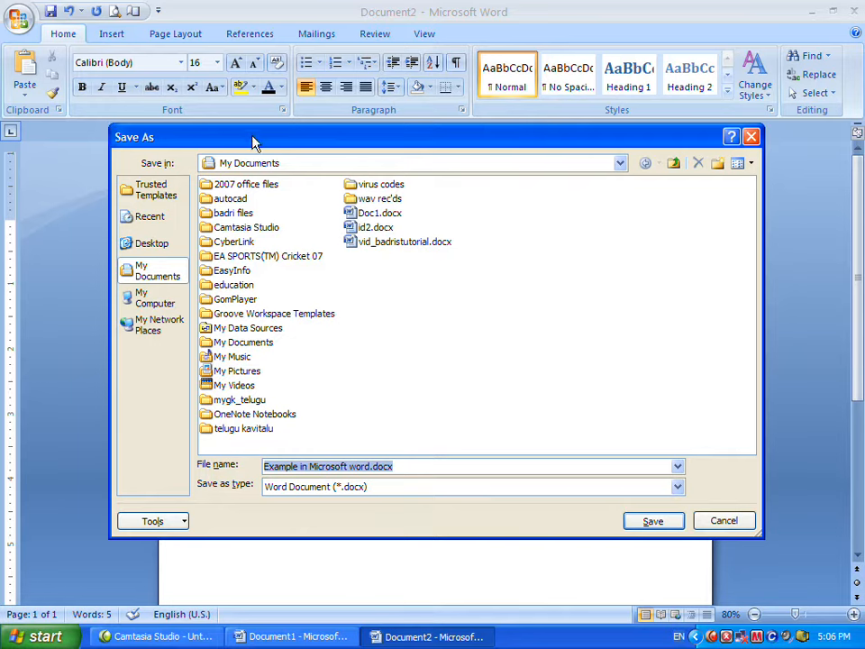
pyautogui.click(700, 519)
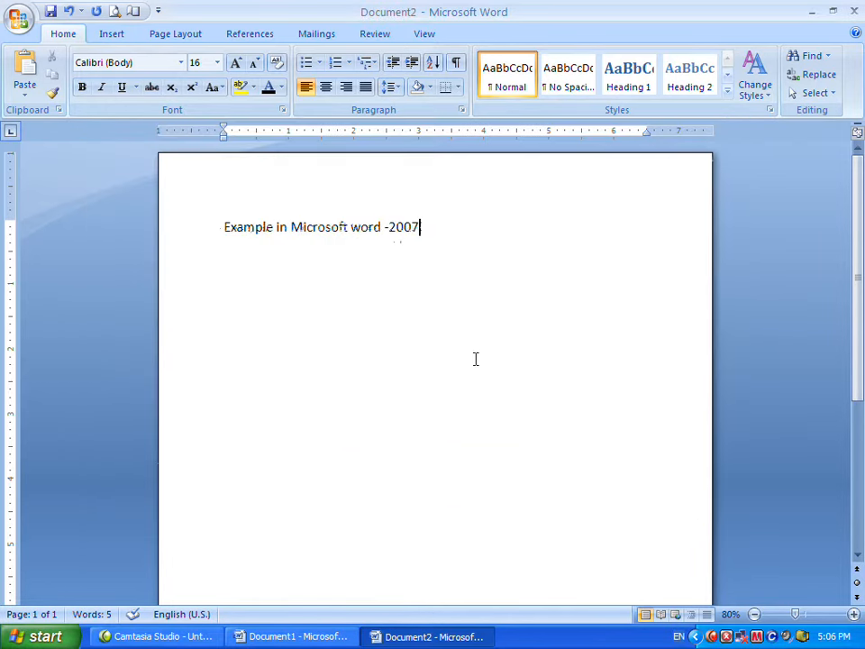
pyautogui.click(51, 12)
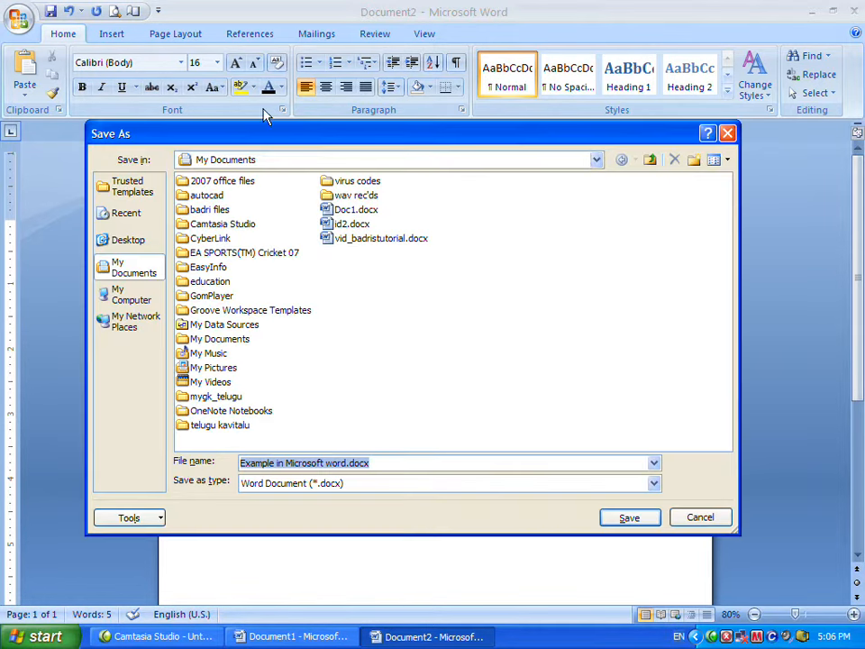
pyautogui.click(702, 516)
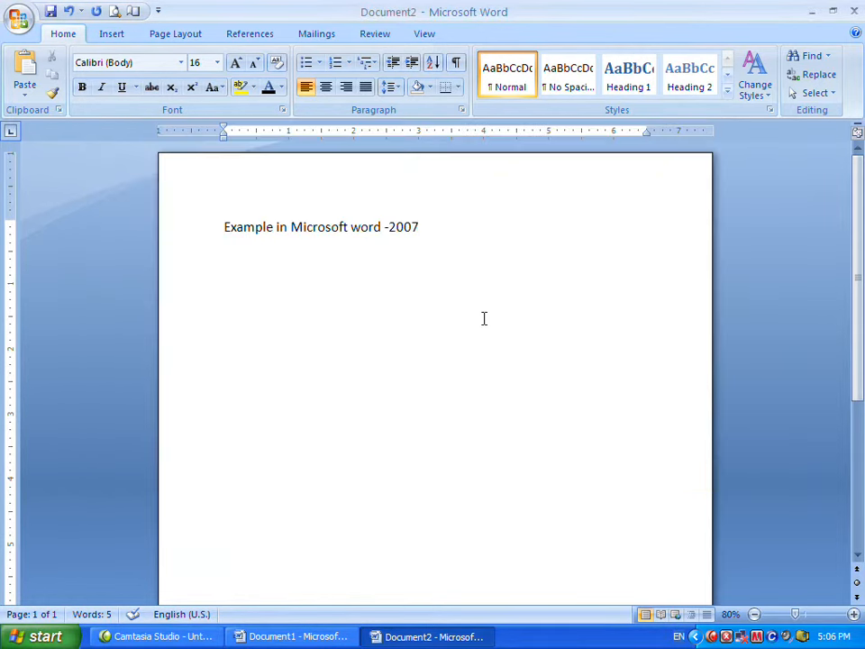
# Add 'ctrl+s' on a new line, then open the Save As dialog and close it again.
pyautogui.press('Return')
pyautogui.write('ctrl+s')
pyautogui.hotkey('ctrl', 's')
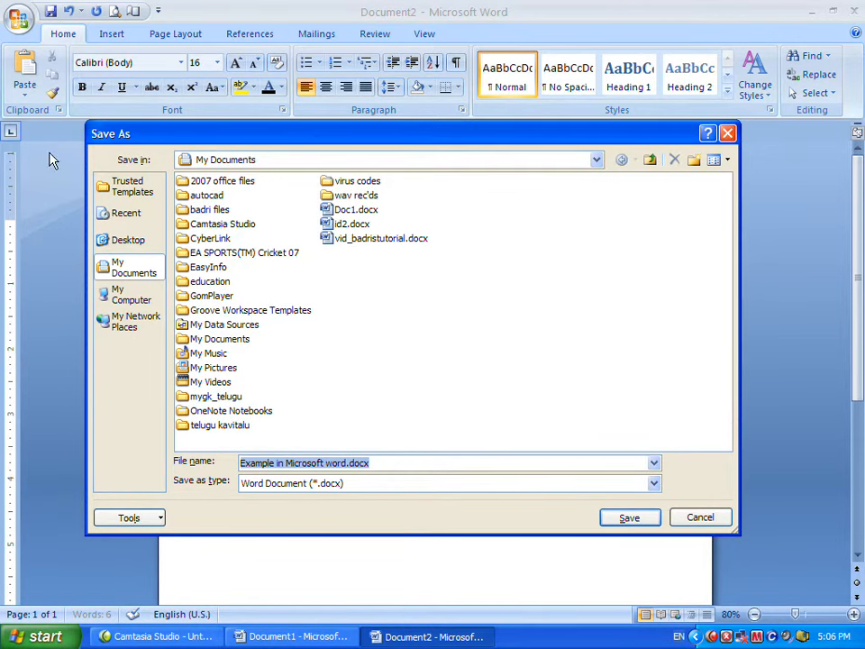
pyautogui.click(725, 520)
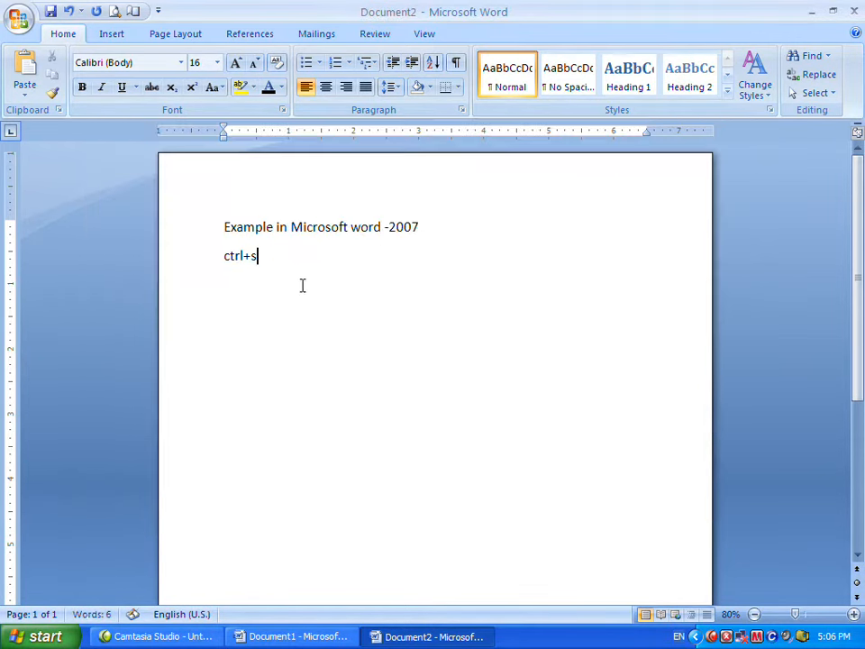
# Open the Save As dialog for the document and enter example as the file name.
pyautogui.moveTo(260, 255); pyautogui.dragTo(230, 257)
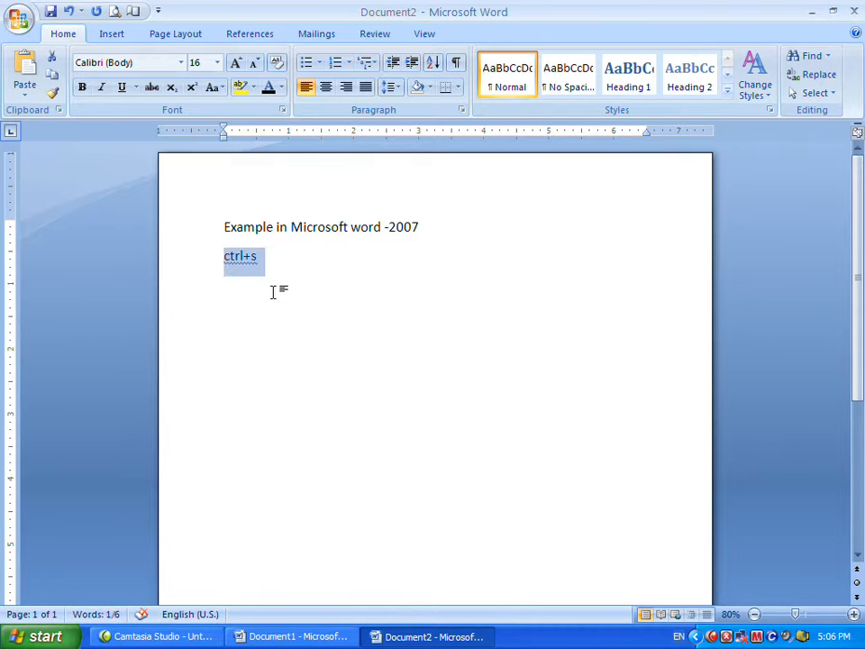
pyautogui.click(267, 283)
pyautogui.click(264, 258)
pyautogui.tripleClick(264, 258)
pyautogui.hotkey('ctrl', 's')
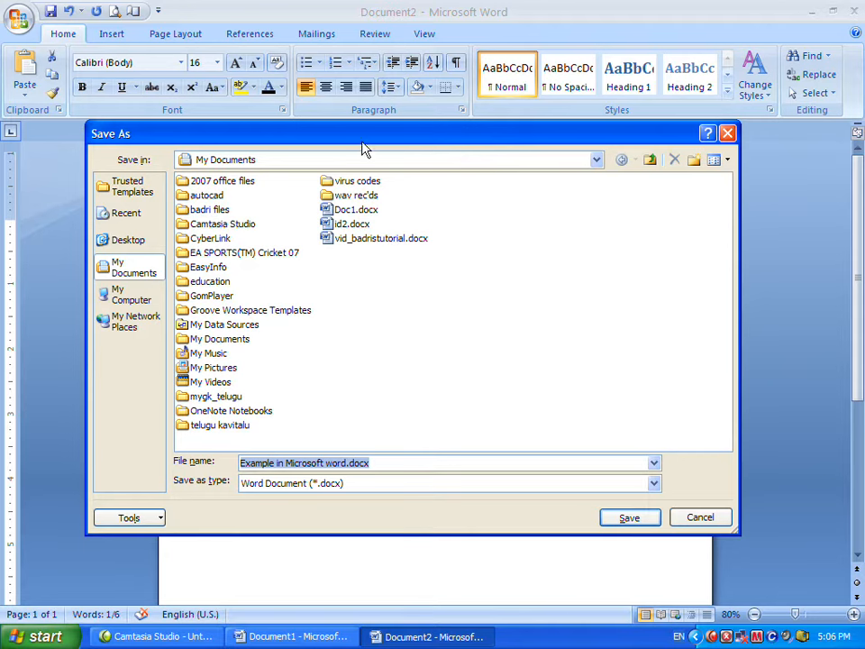
pyautogui.moveTo(360, 141); pyautogui.dragTo(380, 155)
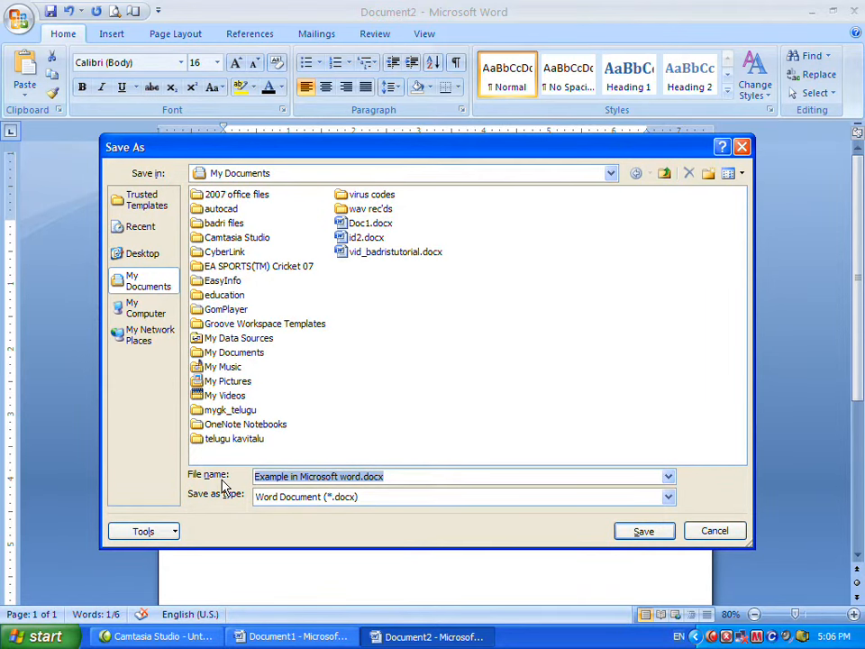
pyautogui.write('ex')
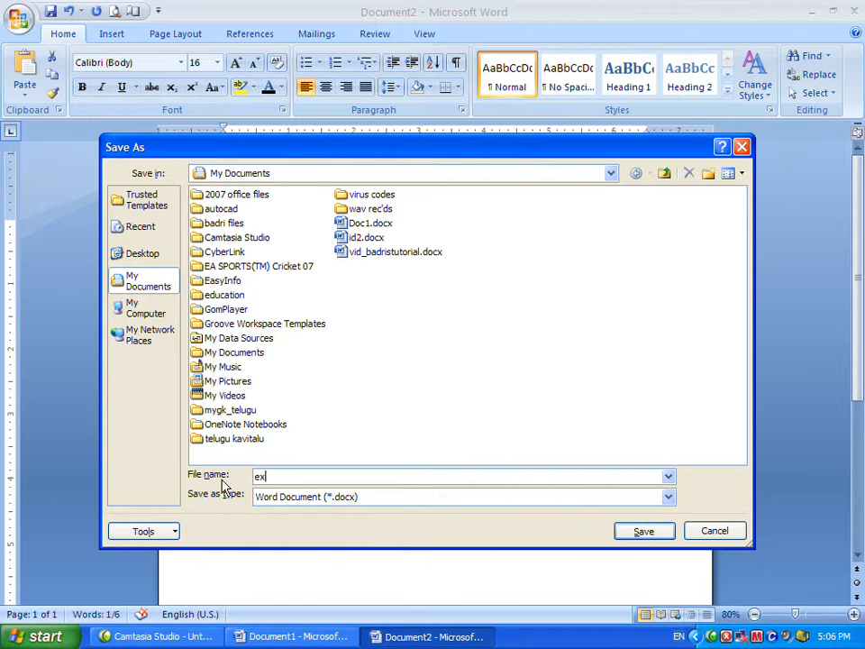
pyautogui.write('ample')
pyautogui.moveTo(469, 158); pyautogui.dragTo(474, 168)
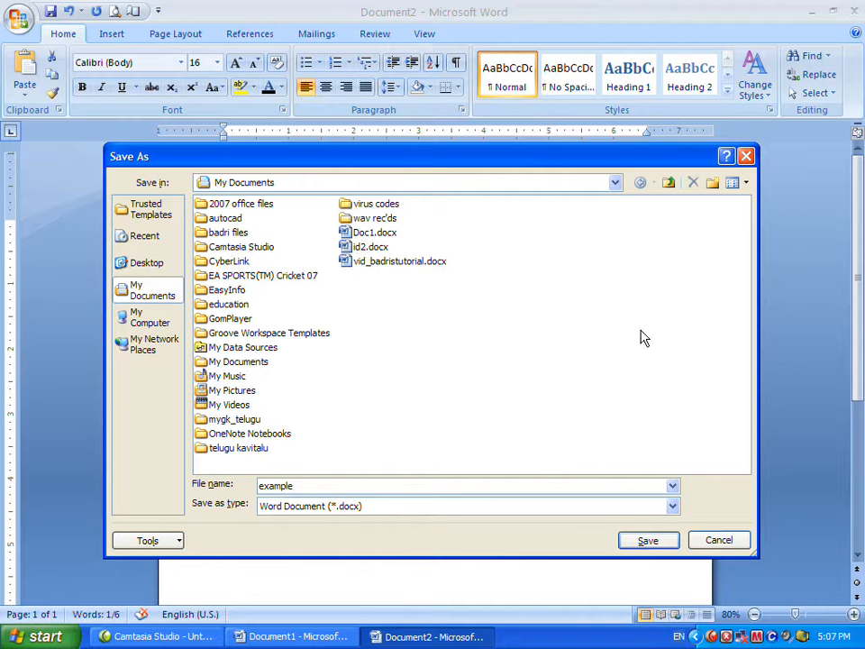
# Browse the save-as type options and the available save locations, ending back in the user's Documents folder.
pyautogui.click(365, 514)
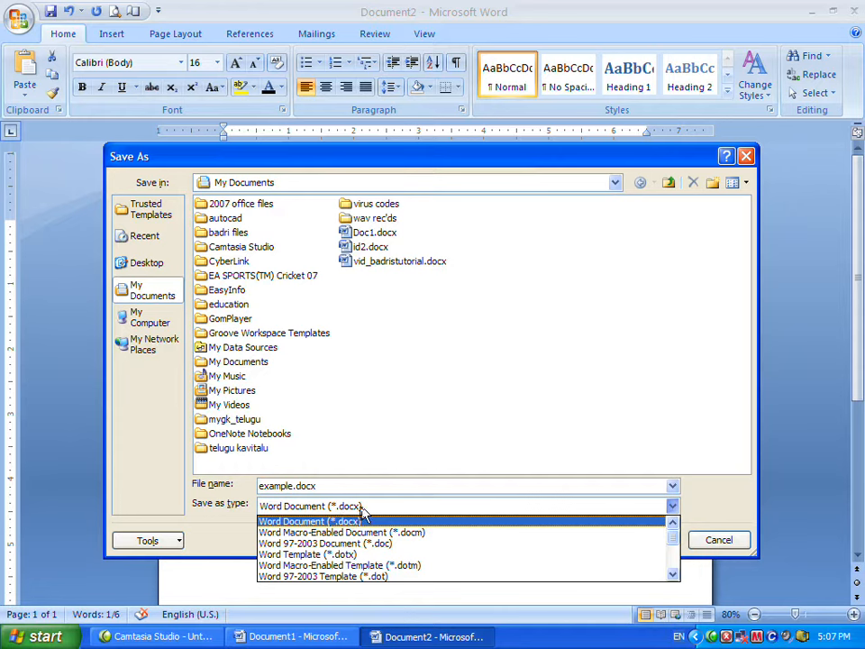
pyautogui.click(365, 437)
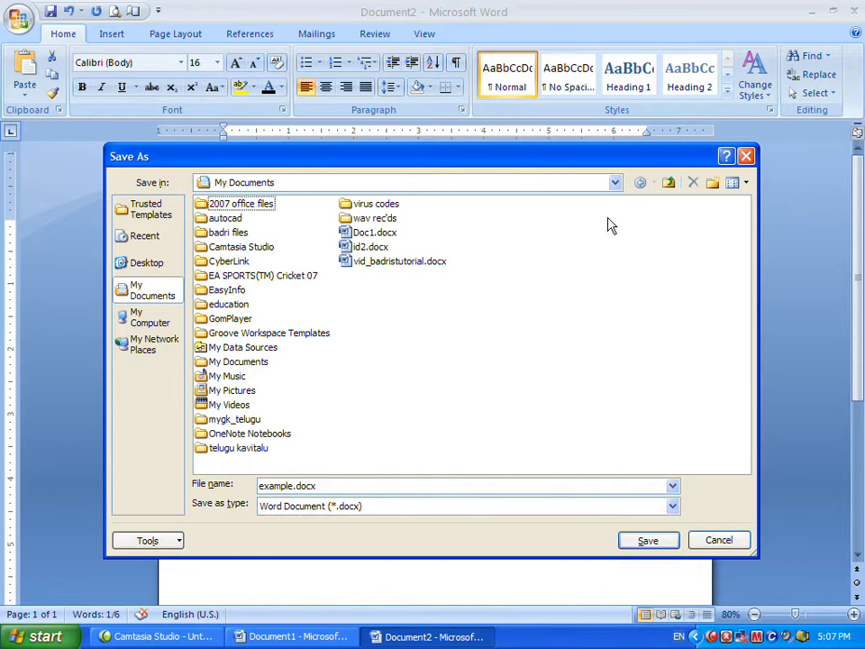
pyautogui.moveTo(315, 486); pyautogui.dragTo(258, 486)
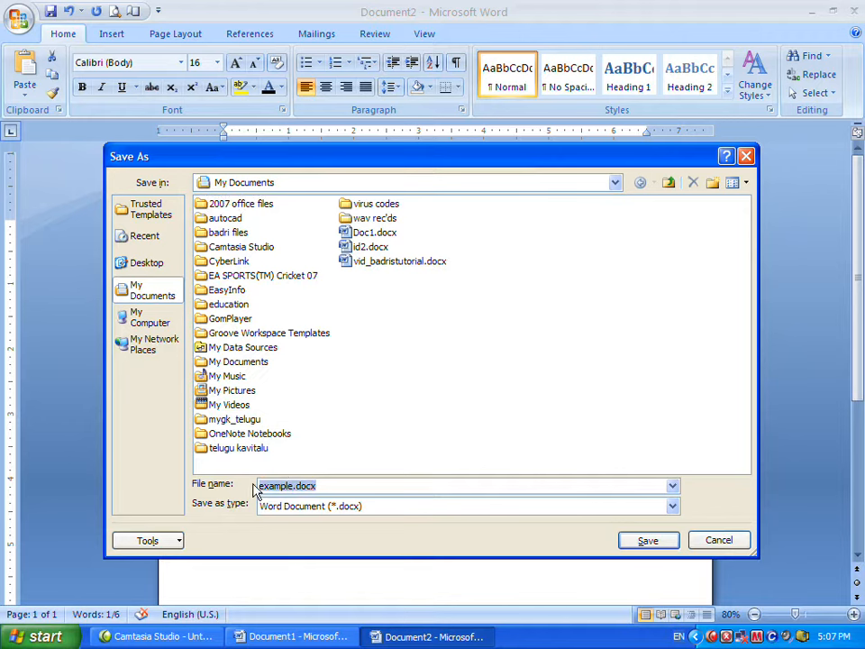
pyautogui.click(616, 183)
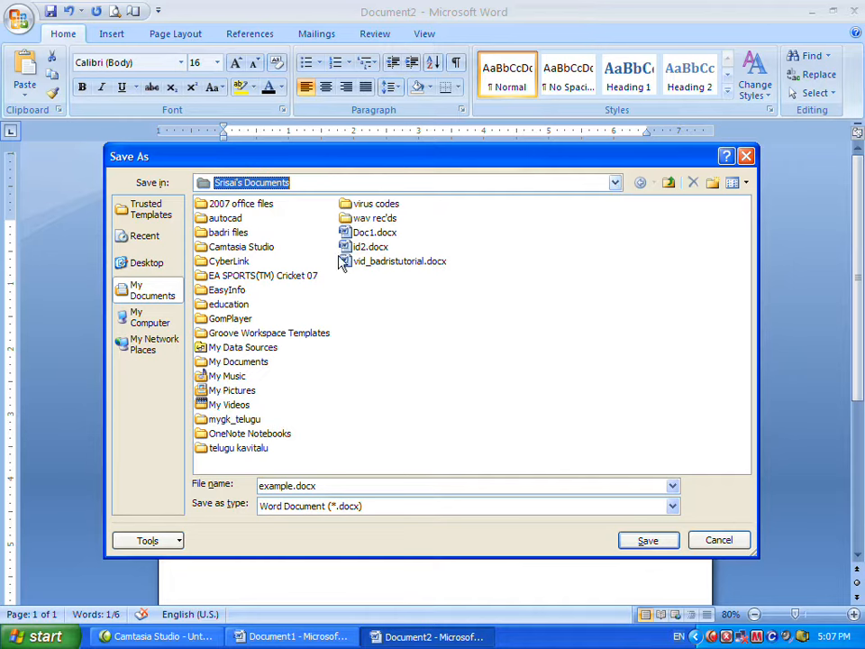
pyautogui.click(155, 260)
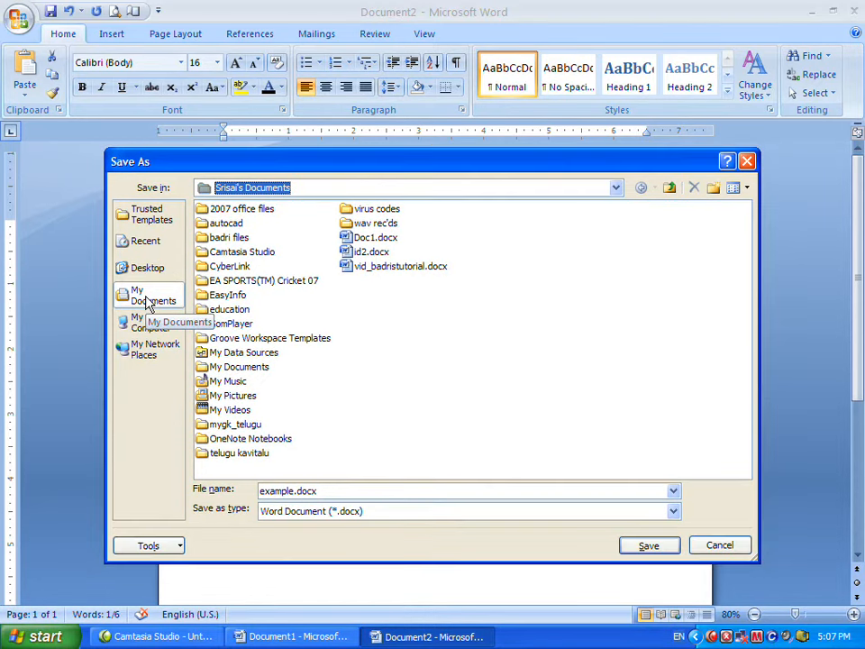
pyautogui.click(147, 300)
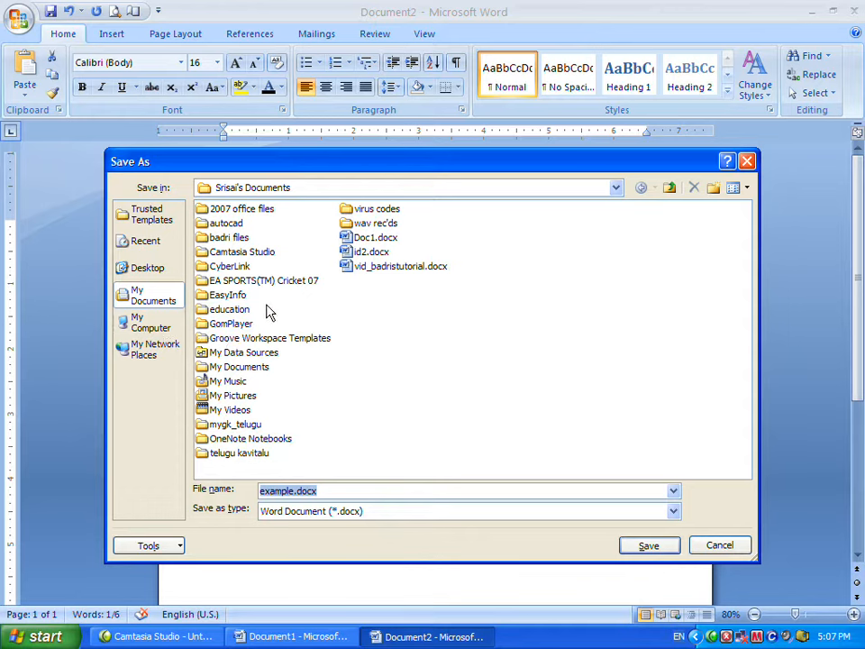
pyautogui.click(155, 330)
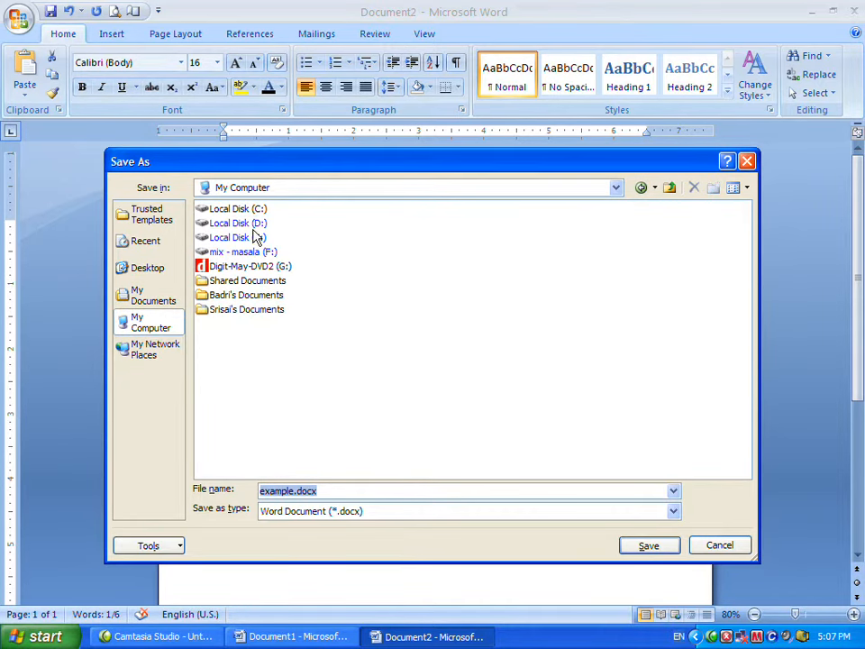
pyautogui.doubleClick(252, 224)
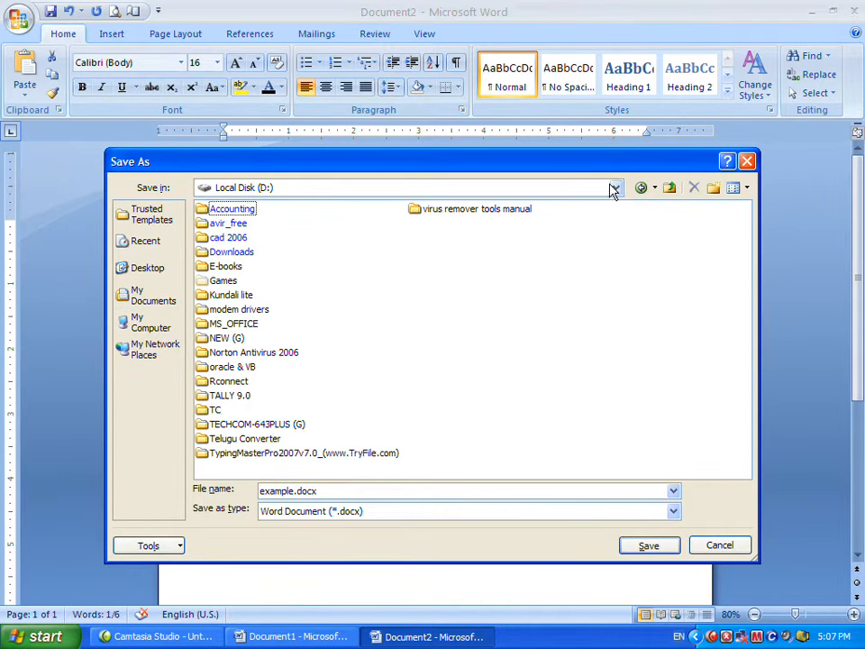
pyautogui.click(641, 187)
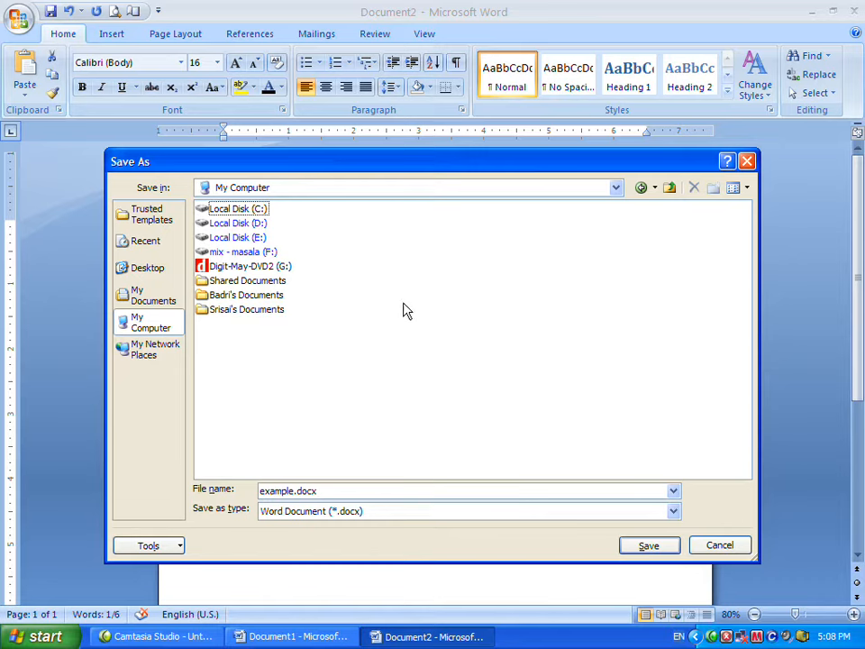
pyautogui.click(615, 187)
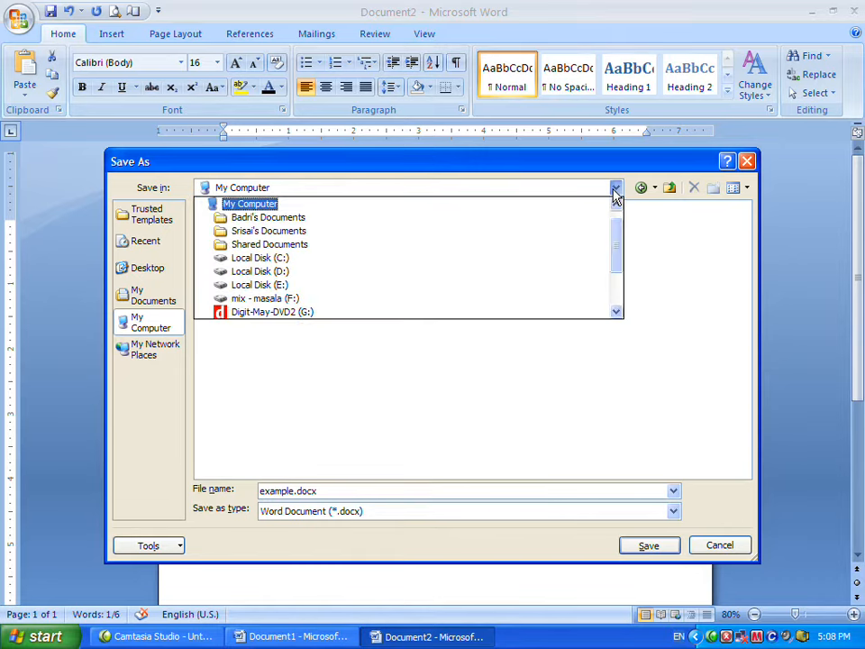
pyautogui.click(533, 232)
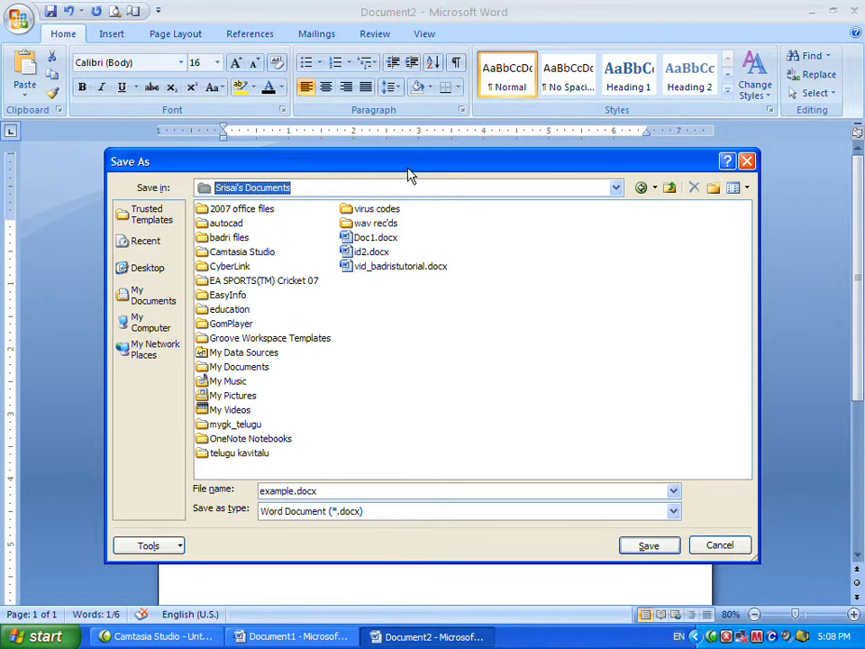
# Save the document as example.docx.
pyautogui.moveTo(399, 171); pyautogui.dragTo(413, 169)
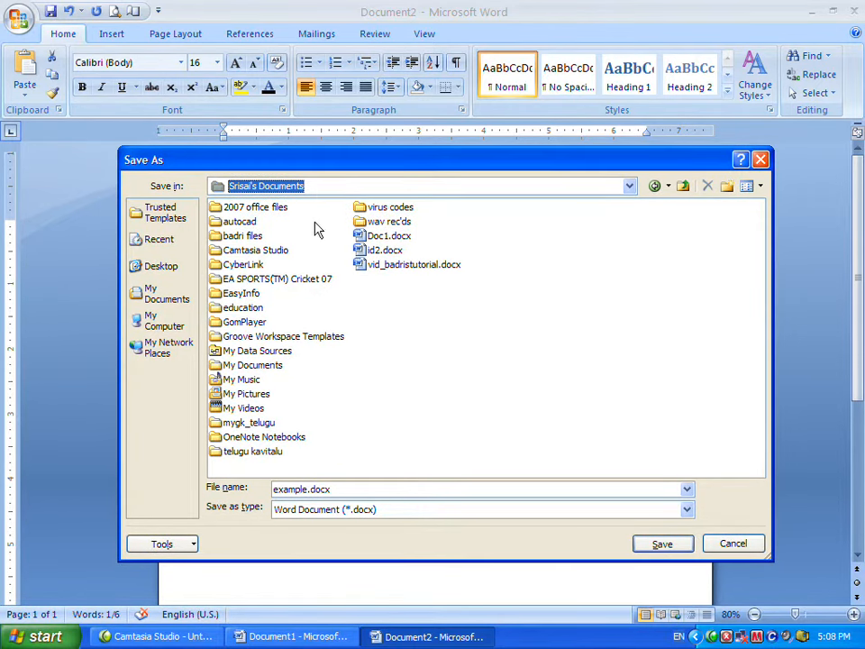
pyautogui.click(318, 189)
pyautogui.click(318, 188)
pyautogui.click(671, 546)
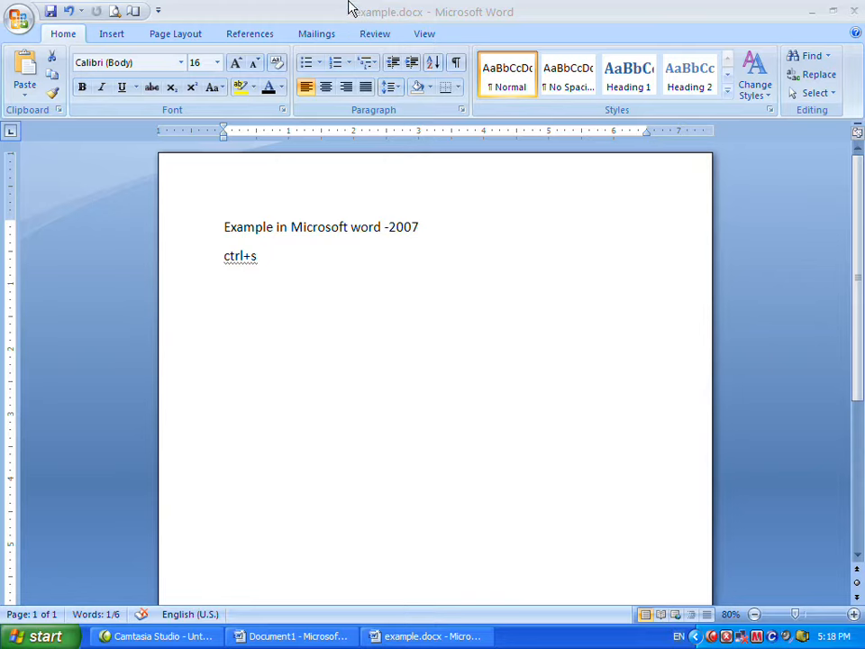
# Close the example.docx document while leaving Word open.
pyautogui.click(23, 18)
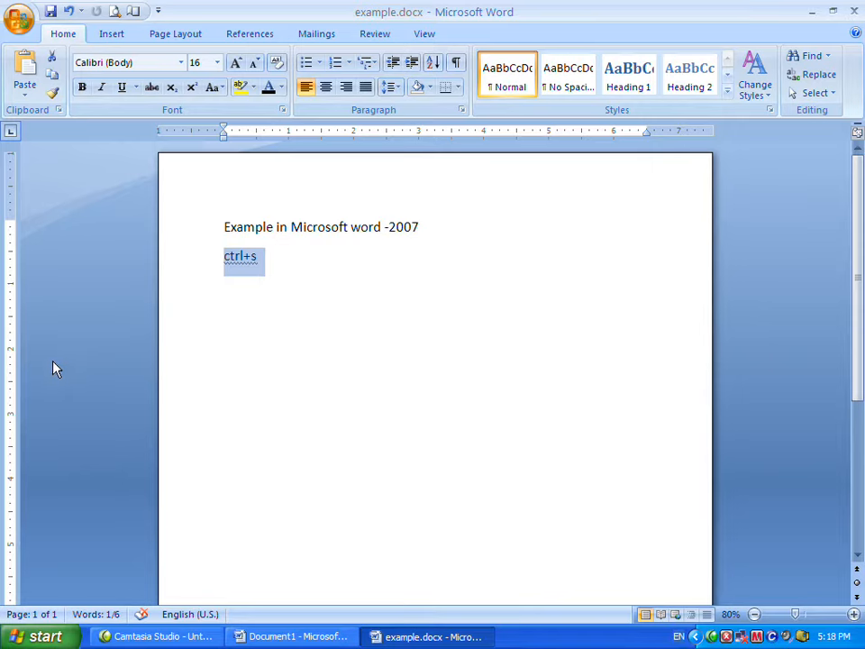
pyautogui.hotkey('alt', 'F4')
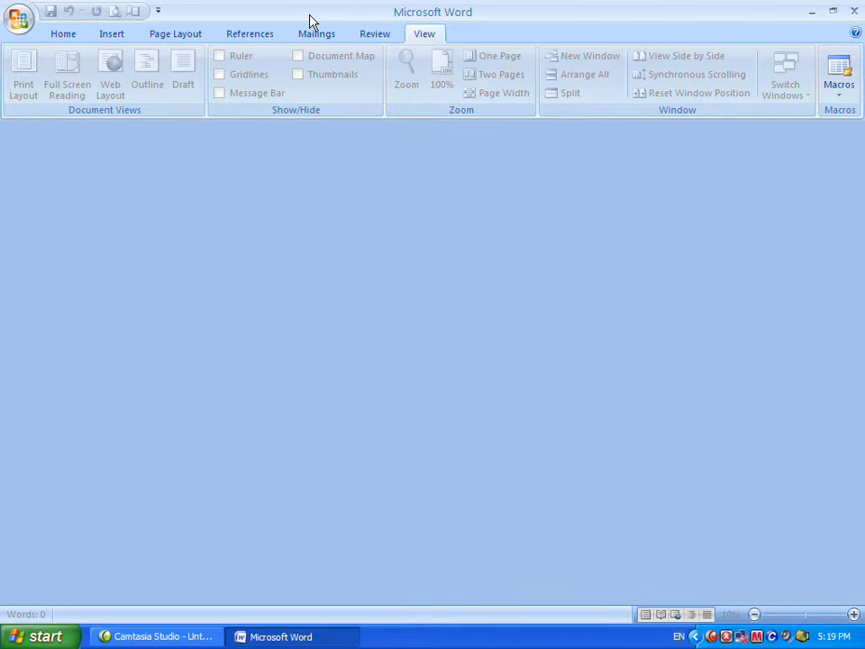
pyautogui.hotkey('ctrl', 'o')
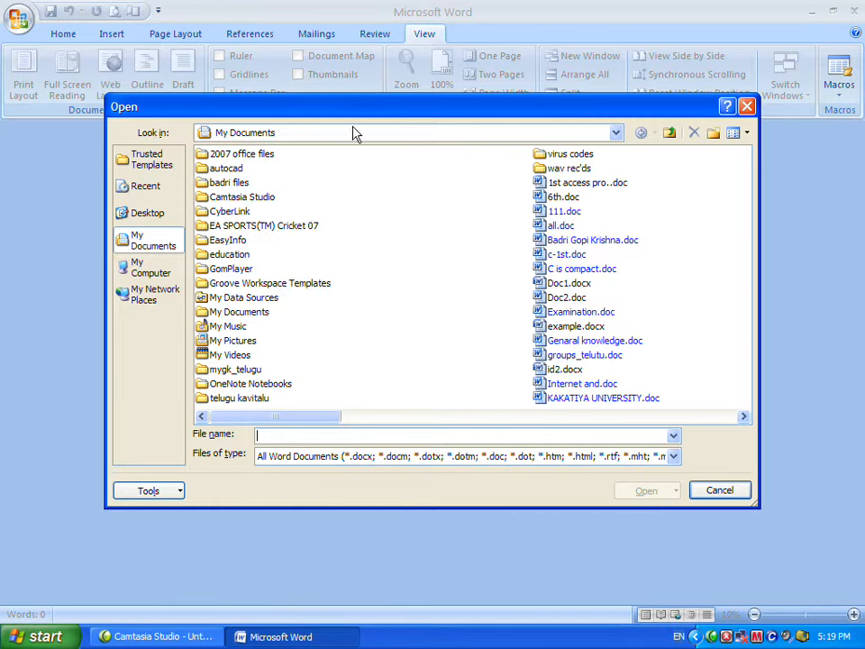
pyautogui.moveTo(348, 110); pyautogui.dragTo(330, 142)
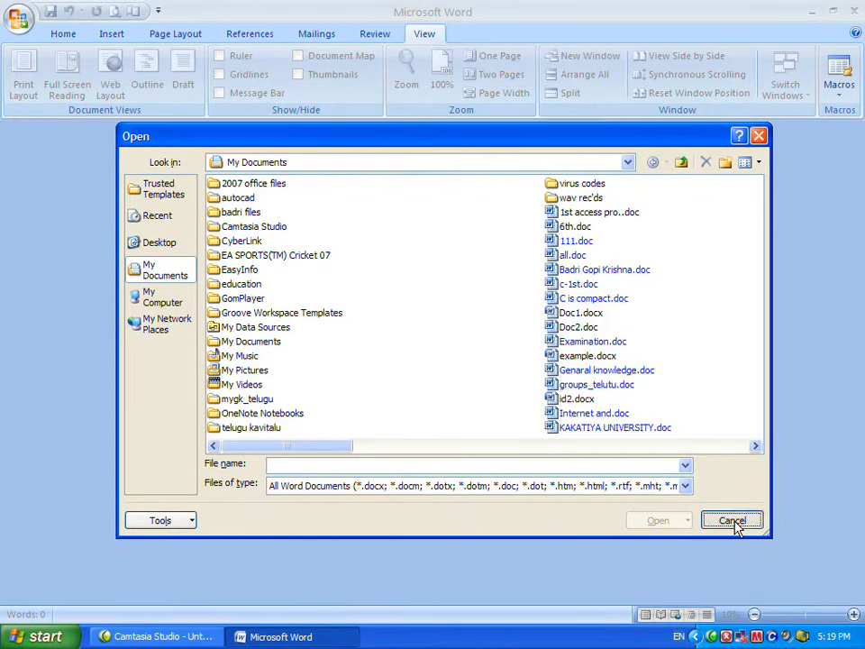
pyautogui.click(705, 520)
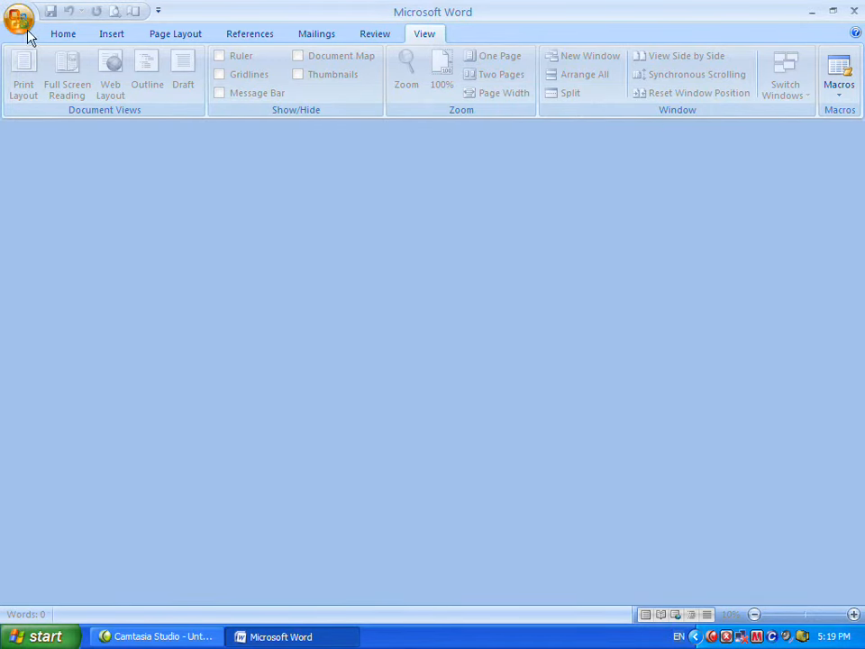
# Reopen example.docx from the user's Documents folder through the Open dialog.
pyautogui.hotkey('ctrl', 'o')
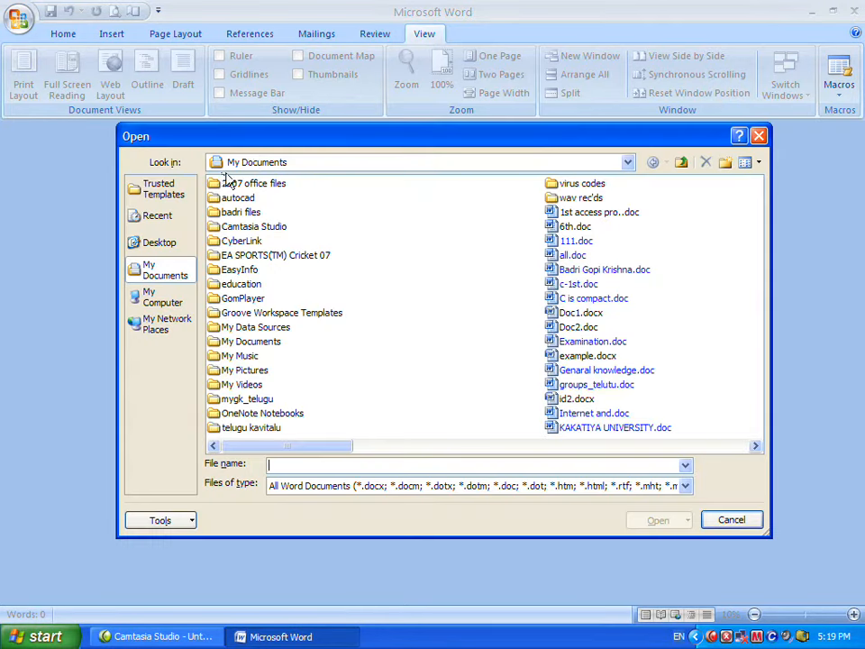
pyautogui.moveTo(238, 139); pyautogui.dragTo(216, 131)
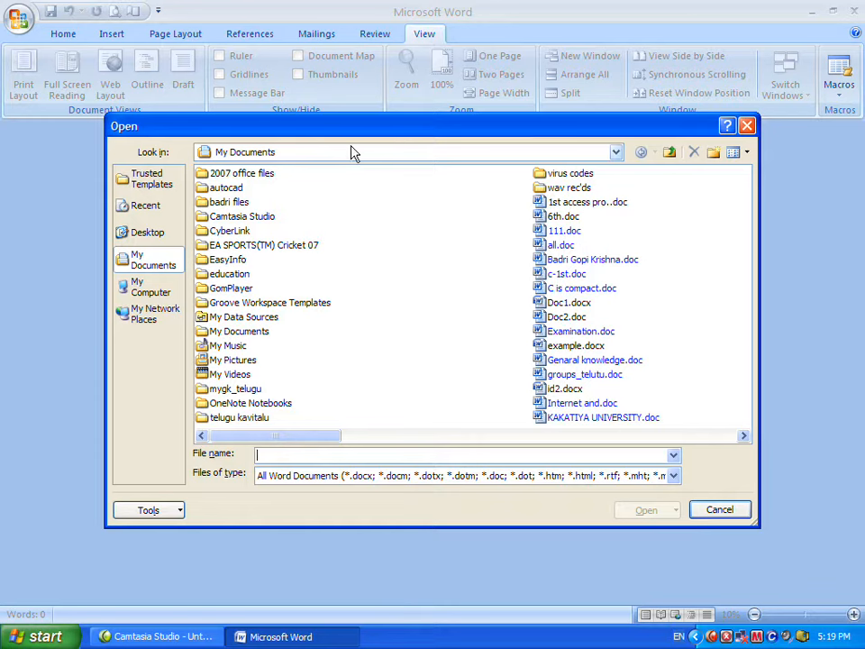
pyautogui.click(297, 153)
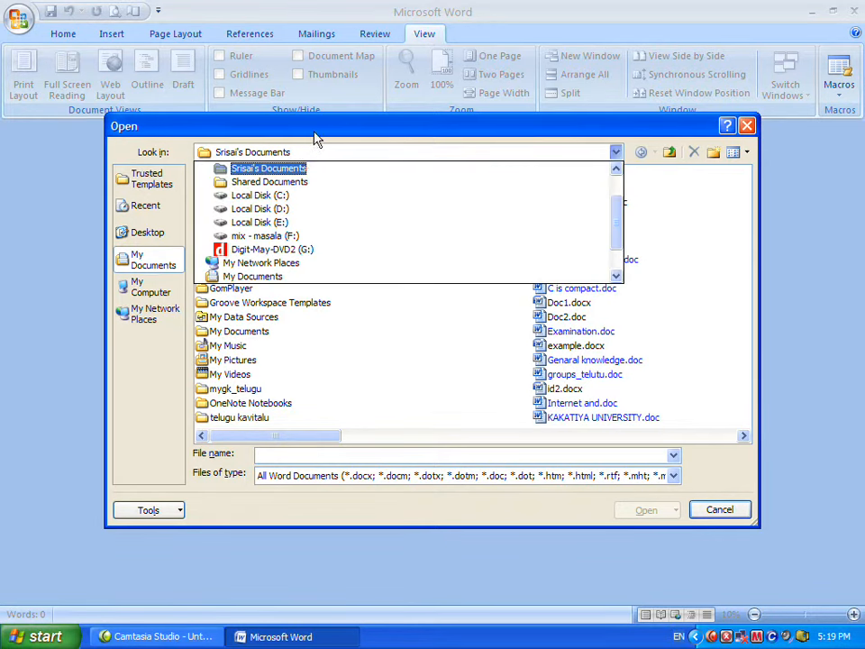
pyautogui.click(316, 147)
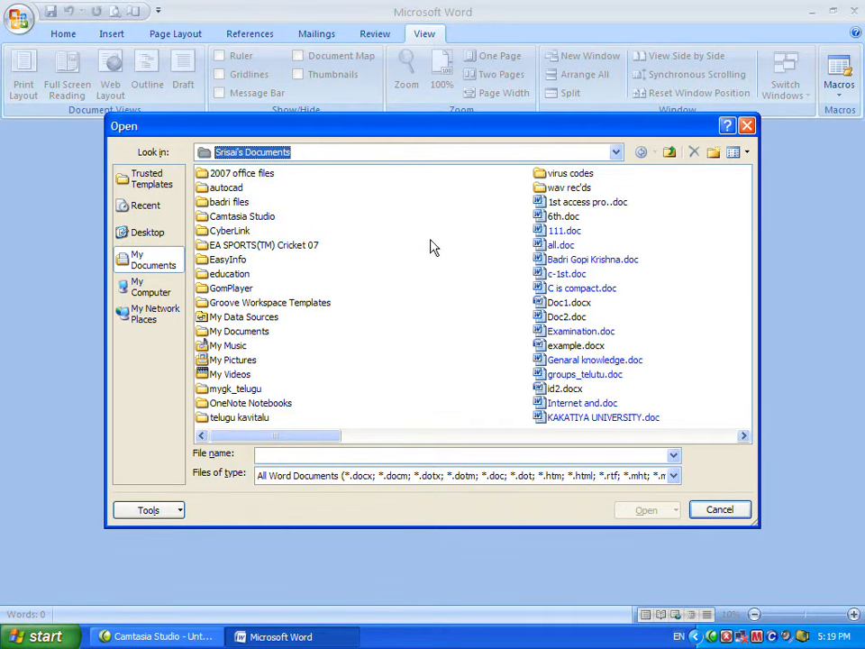
pyautogui.moveTo(290, 441); pyautogui.dragTo(463, 446)
pyautogui.click(372, 459)
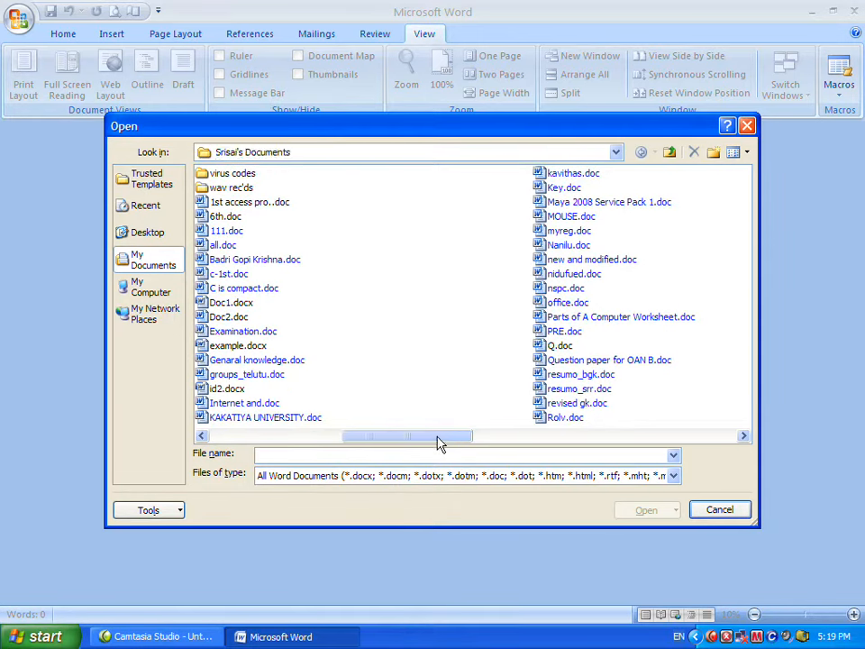
pyautogui.write('eA SPORTS(TM) Cricket 07')
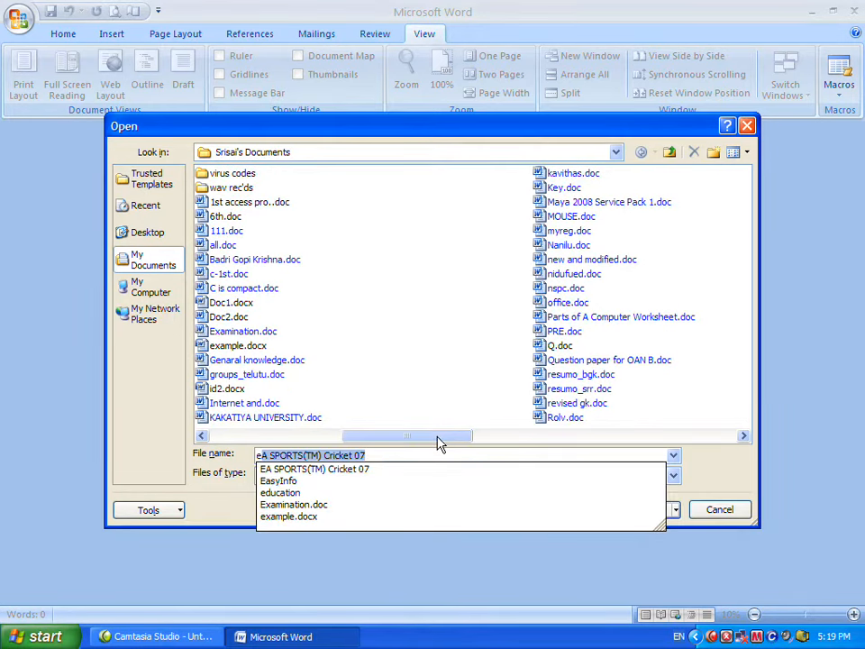
pyautogui.press('Down')
pyautogui.press('Down')
pyautogui.press('Down')
pyautogui.press('Down')
pyautogui.press('Down')
pyautogui.press('Down')
pyautogui.press('Down')
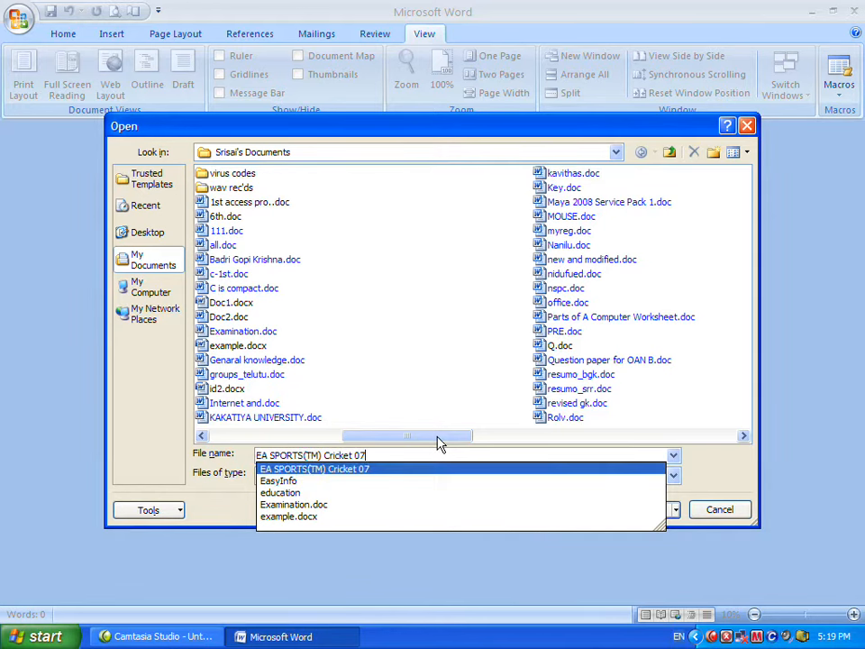
pyautogui.press('Up')
pyautogui.press('Up')
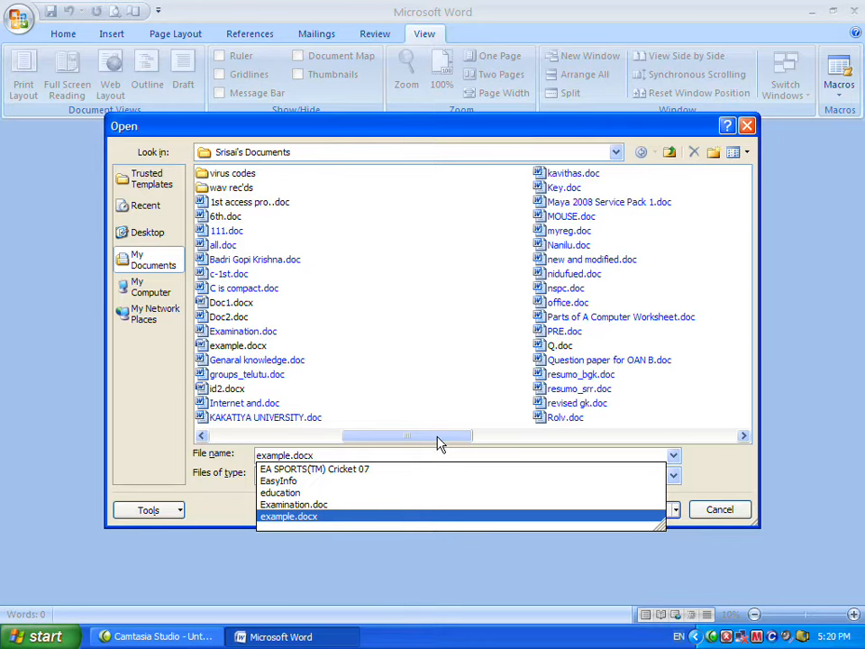
pyautogui.click(308, 517)
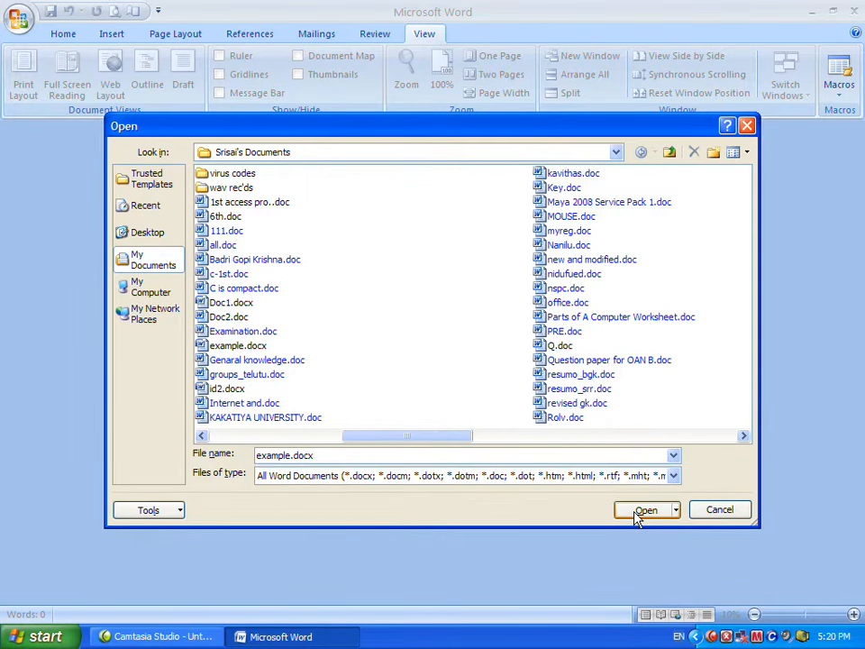
pyautogui.click(644, 510)
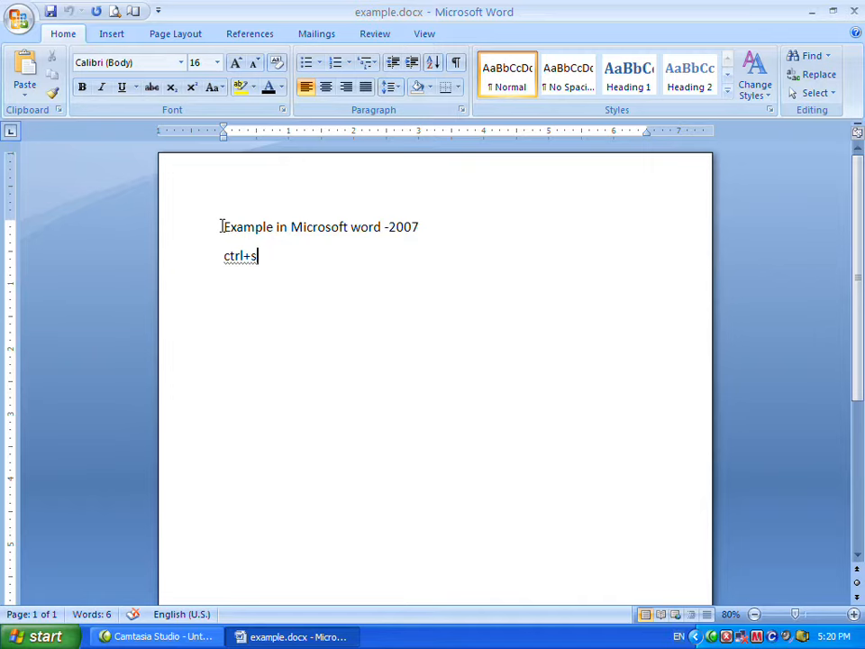
# Select the heading line 'Example in Microsoft word -2007' and make it bold.
pyautogui.moveTo(222, 227); pyautogui.dragTo(416, 231)
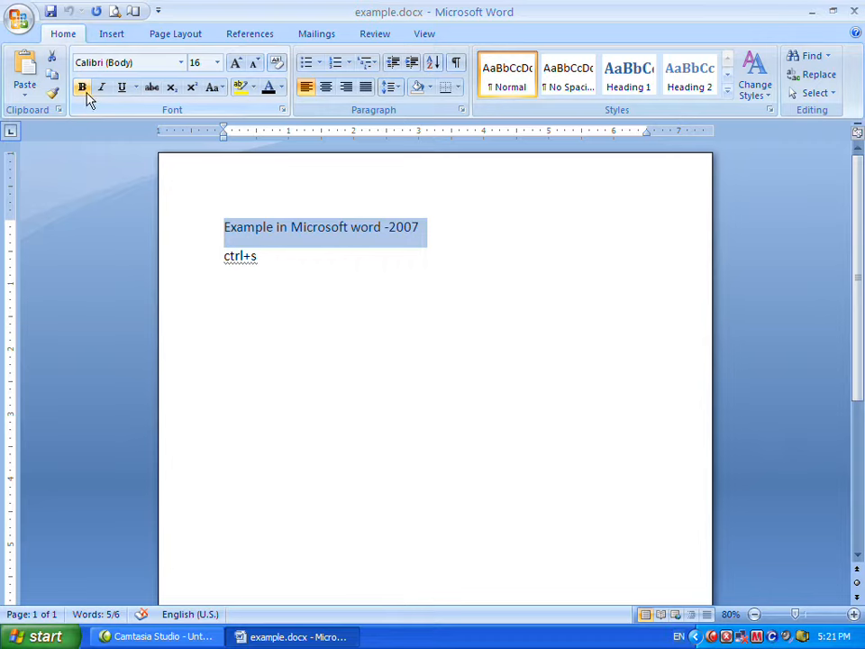
pyautogui.click(220, 227)
pyautogui.moveTo(220, 227); pyautogui.dragTo(419, 241)
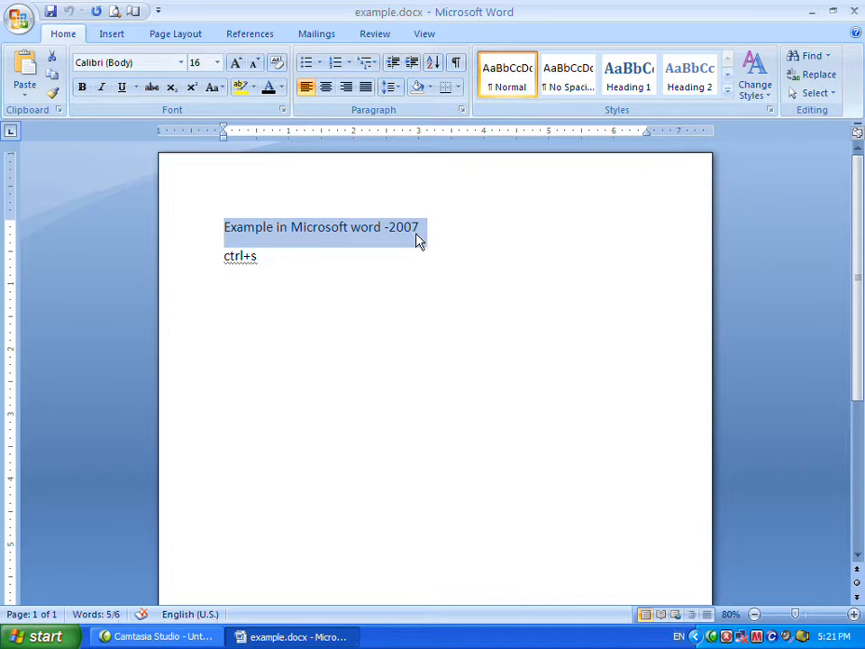
pyautogui.click(82, 90)
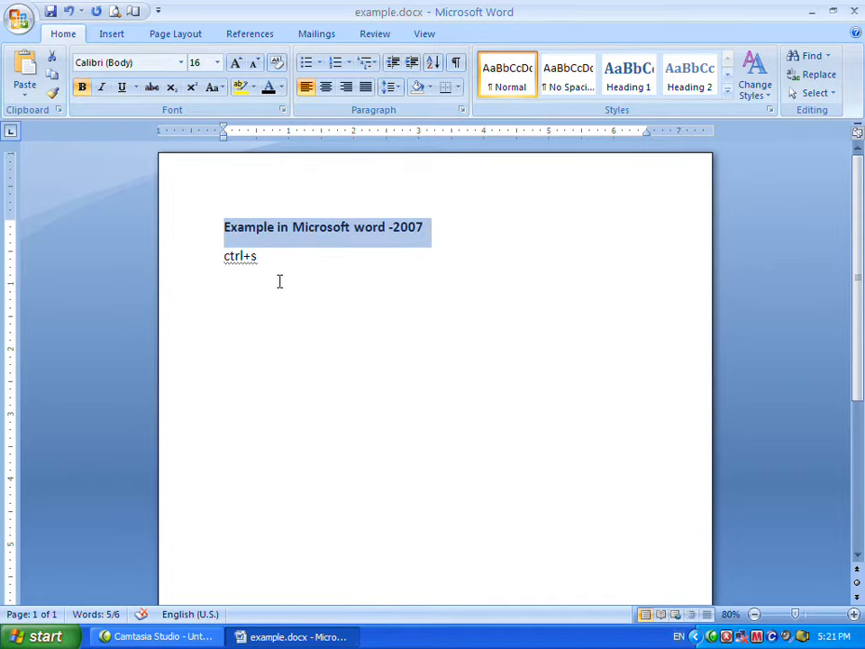
# Select the heading line 'Example in Microsoft word -2007' and make it italic.
pyautogui.click(249, 249)
pyautogui.moveTo(223, 227); pyautogui.dragTo(442, 230)
pyautogui.click(321, 266)
pyautogui.moveTo(224, 228); pyautogui.dragTo(417, 241)
pyautogui.click(346, 247)
pyautogui.moveTo(224, 228); pyautogui.dragTo(421, 239)
pyautogui.click(103, 90)
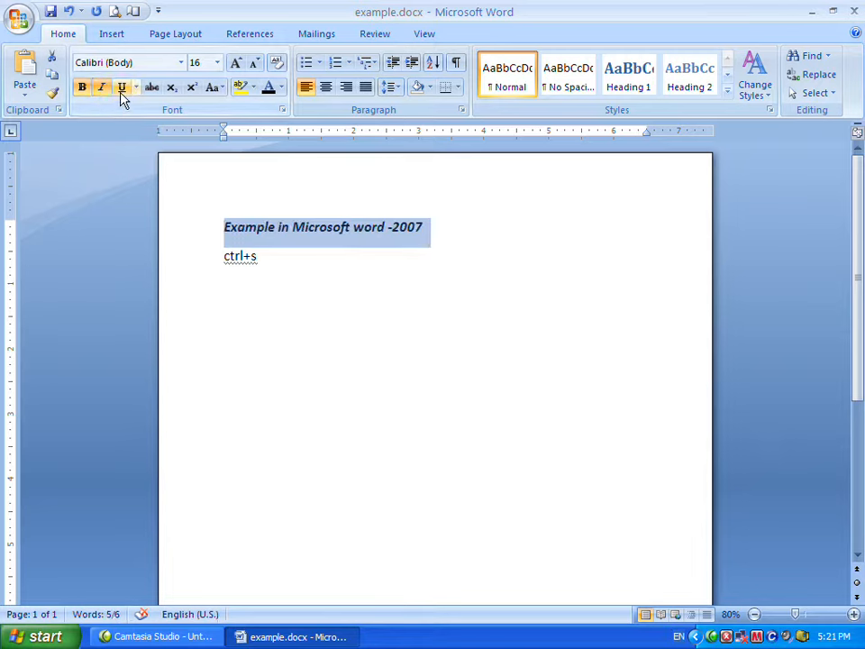
# Underline the heading, then switch off its bold, italic and underline formatting again.
pyautogui.click(123, 88)
pyautogui.moveTo(216, 228); pyautogui.dragTo(424, 245)
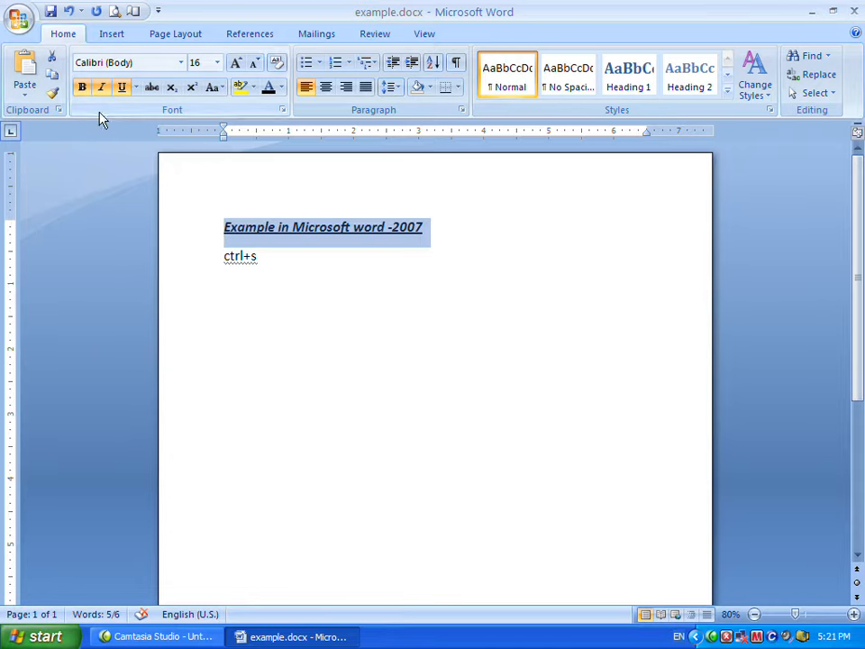
pyautogui.click(82, 91)
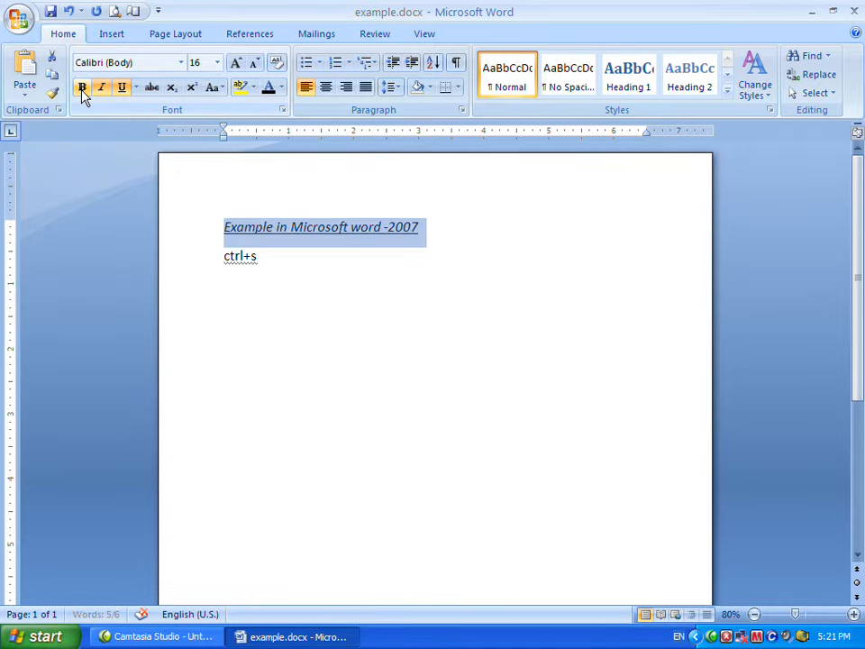
pyautogui.click(101, 89)
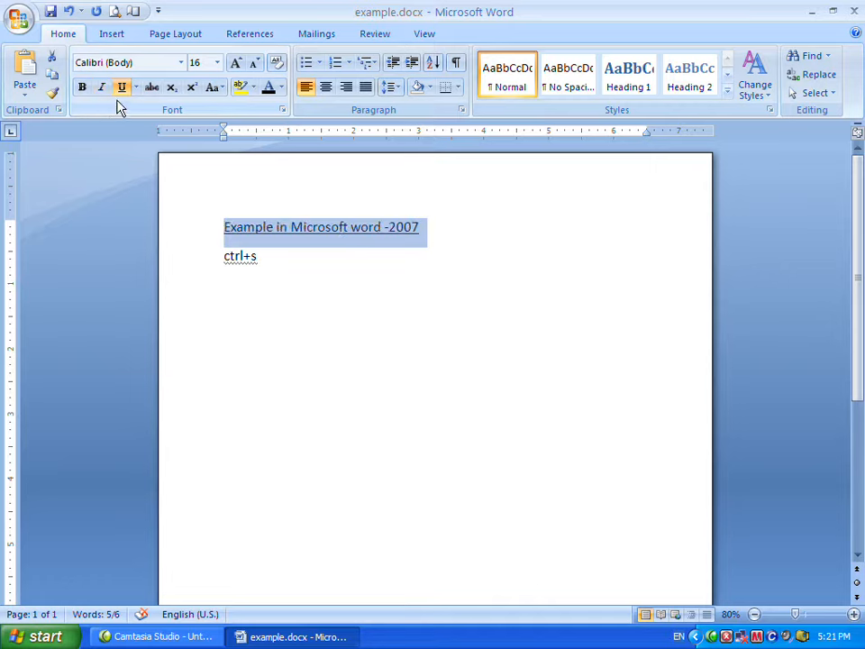
pyautogui.click(121, 87)
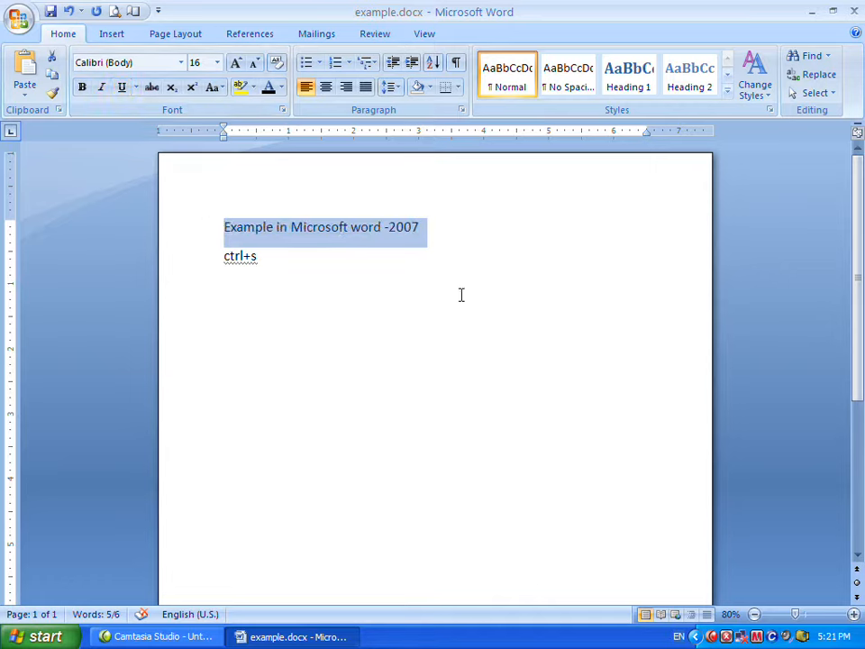
# Replace the ctrl+s line with pasted lines listing the Bold, Italic and Underline shortcuts.
pyautogui.click(279, 259)
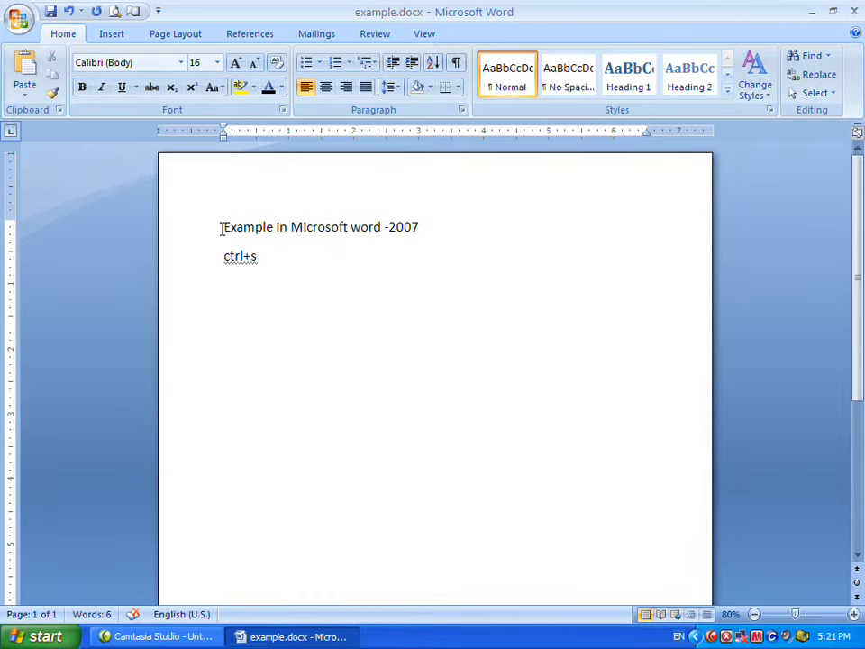
pyautogui.press('BackSpace')
pyautogui.press('BackSpace')
pyautogui.press('BackSpace')
pyautogui.press('BackSpace')
pyautogui.press('BackSpace')
pyautogui.press('BackSpace')
pyautogui.write('Bold= CTRL + B Italic= CTRL+I Underline= CTRL+U')
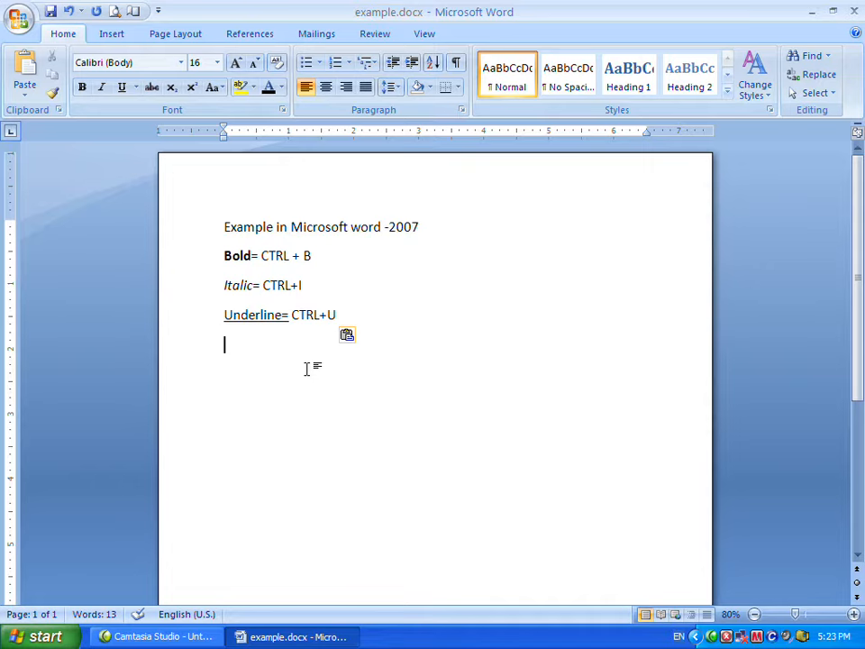
# Highlight each listed shortcut text in turn to point out the Bold, Italic and Underline shortcuts.
pyautogui.moveTo(311, 256); pyautogui.dragTo(264, 257)
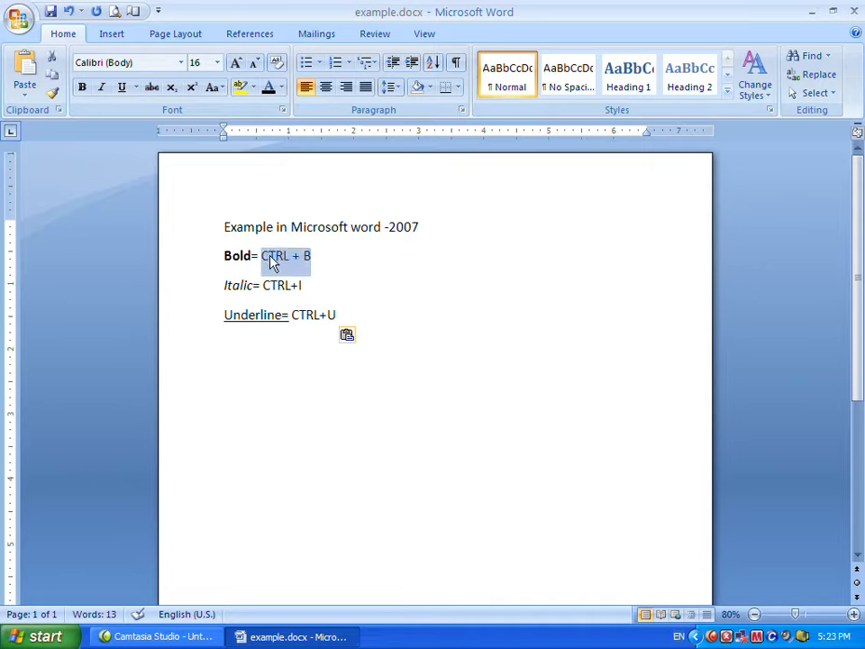
pyautogui.click(253, 255)
pyautogui.moveTo(303, 285); pyautogui.dragTo(286, 285)
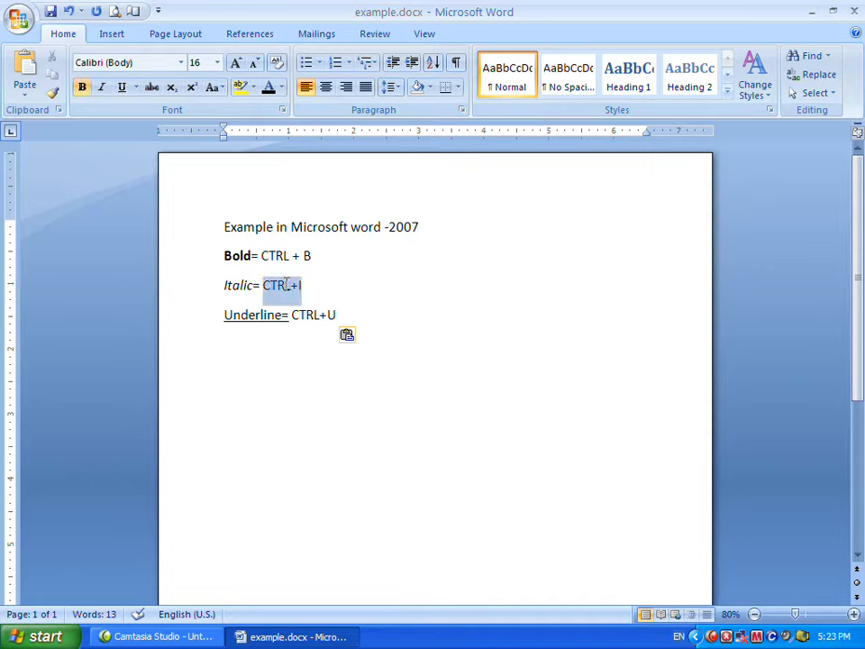
pyautogui.click(235, 285)
pyautogui.moveTo(341, 315); pyautogui.dragTo(292, 315)
pyautogui.click(255, 315)
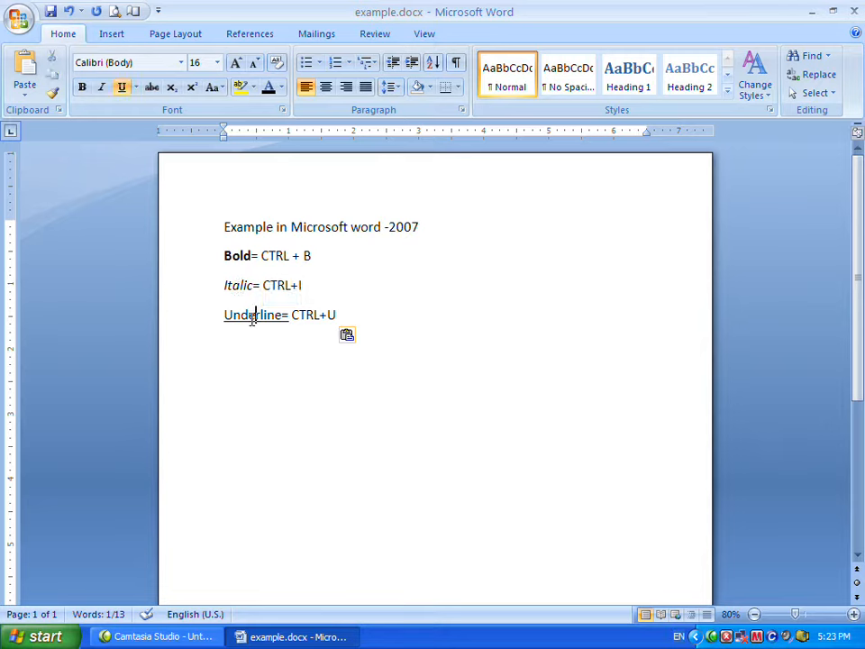
pyautogui.click(82, 90)
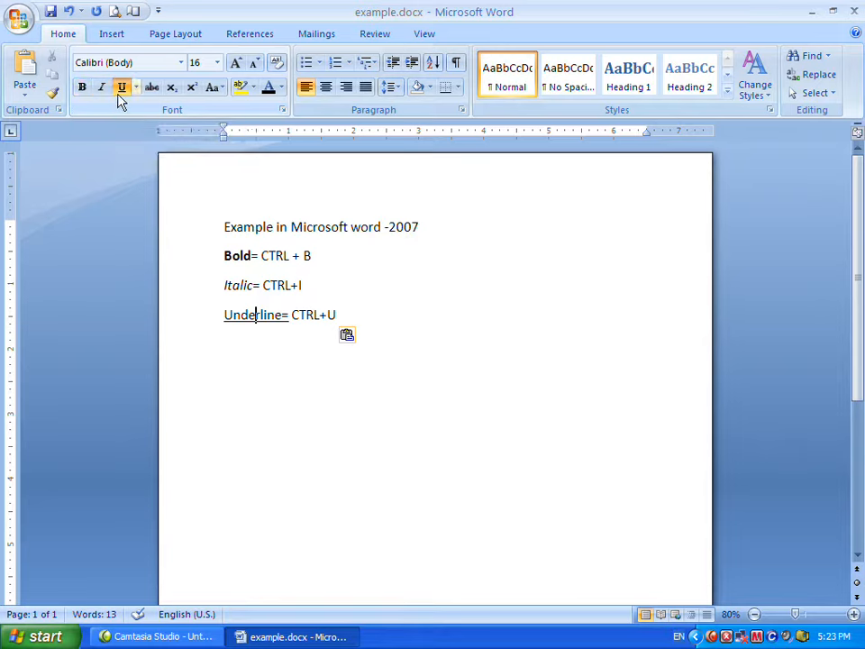
pyautogui.moveTo(225, 227); pyautogui.dragTo(410, 245)
pyautogui.click(353, 269)
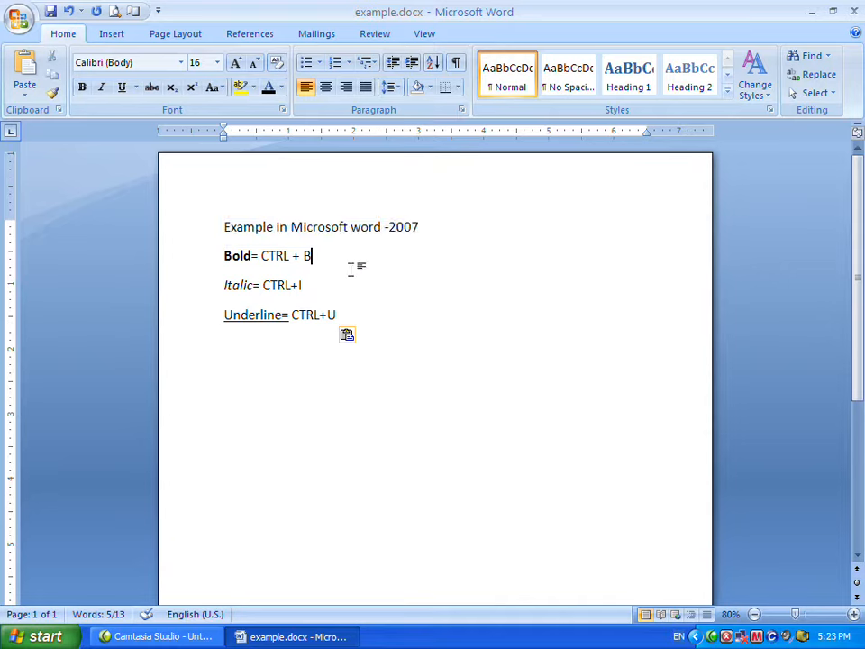
# Select the heading, underline it and set the underline color to red.
pyautogui.moveTo(224, 227); pyautogui.dragTo(409, 245)
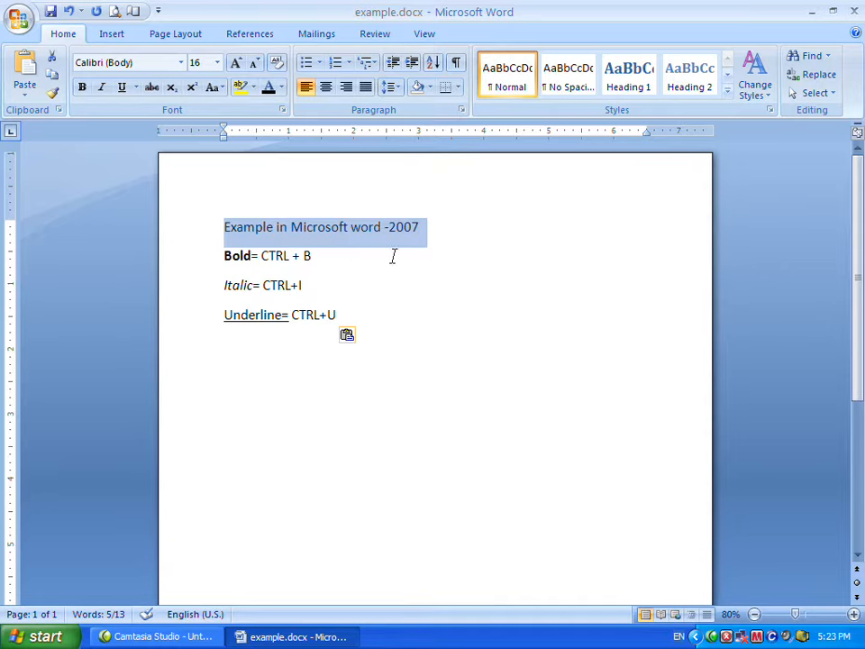
pyautogui.click(123, 92)
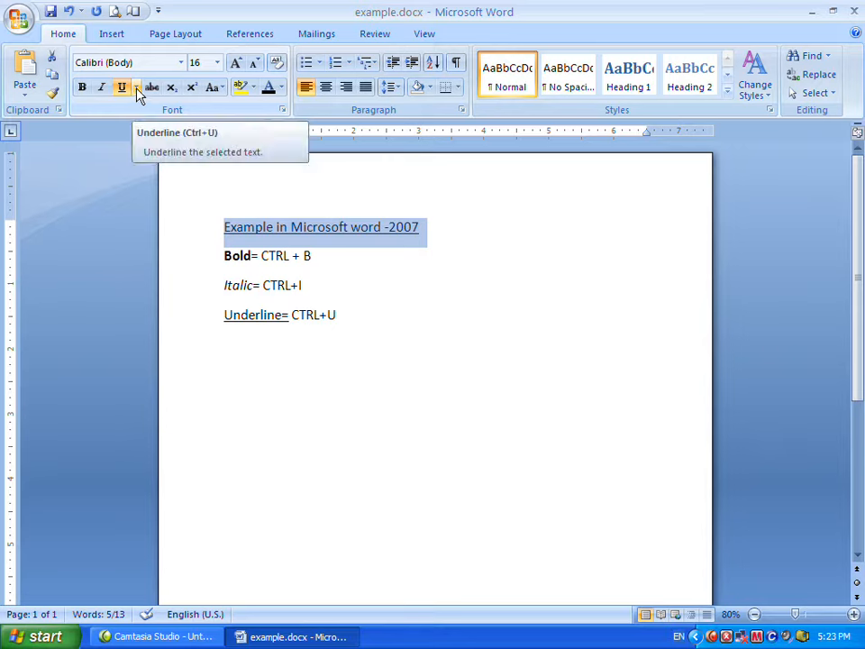
pyautogui.click(137, 91)
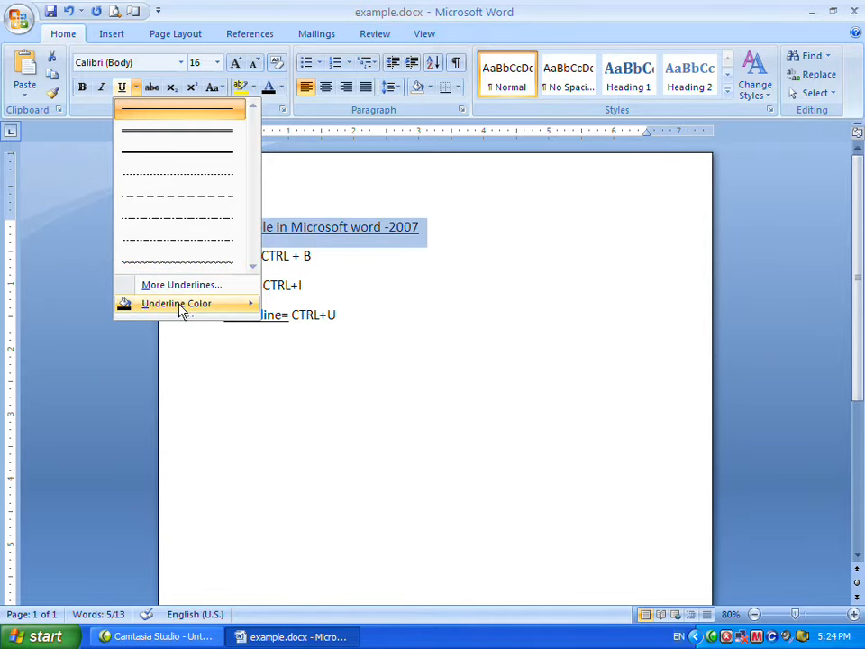
pyautogui.moveTo(183, 307)
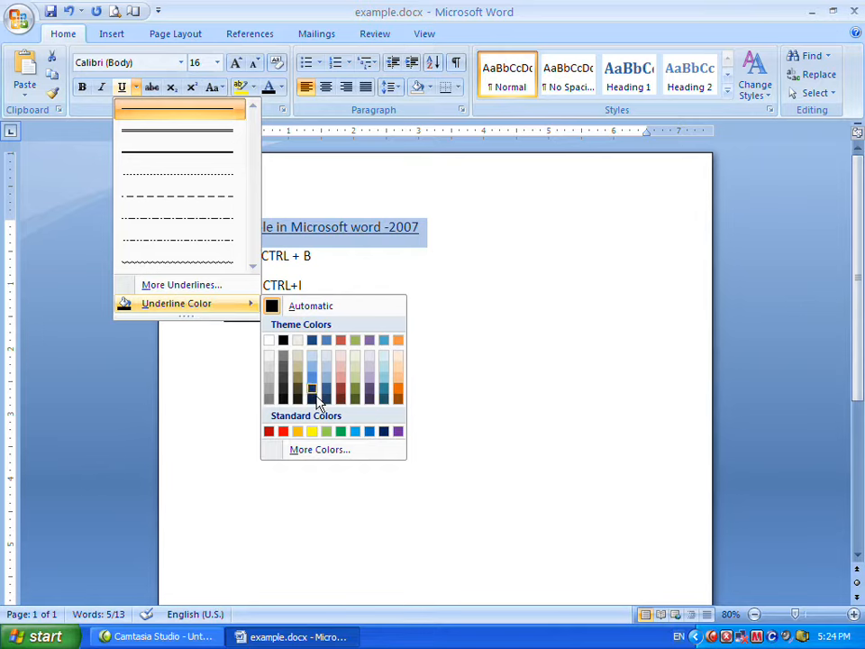
pyautogui.click(284, 433)
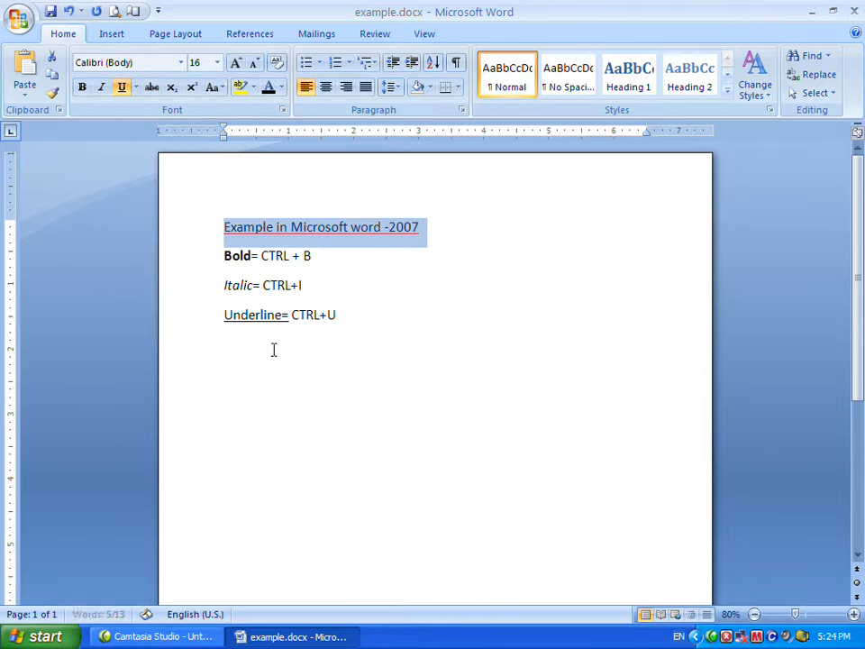
# Reapply a plain single underline to the heading from the underline style options.
pyautogui.click(137, 88)
pyautogui.click(158, 135)
pyautogui.click(350, 288)
pyautogui.moveTo(426, 229); pyautogui.dragTo(240, 225)
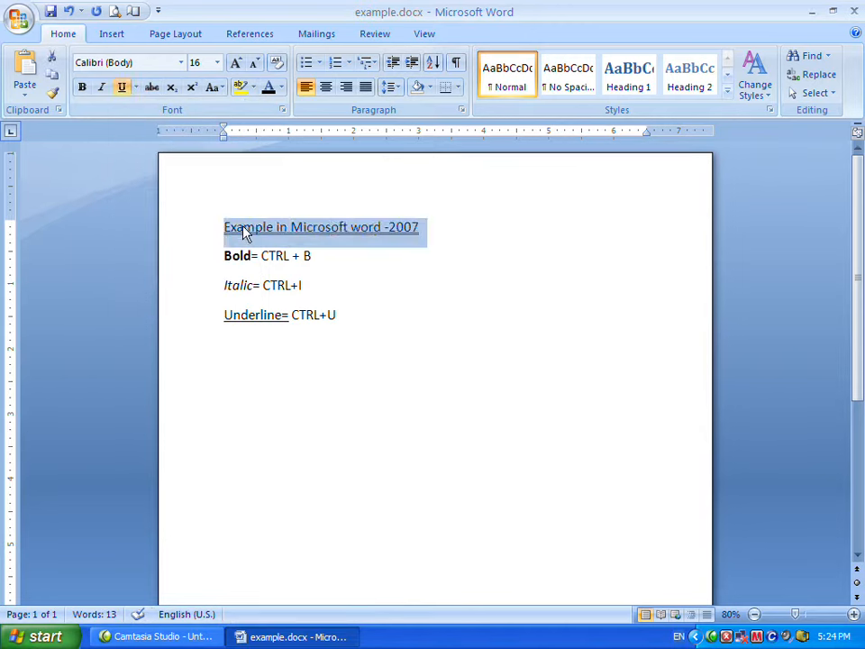
pyautogui.click(345, 262)
pyautogui.click(361, 338)
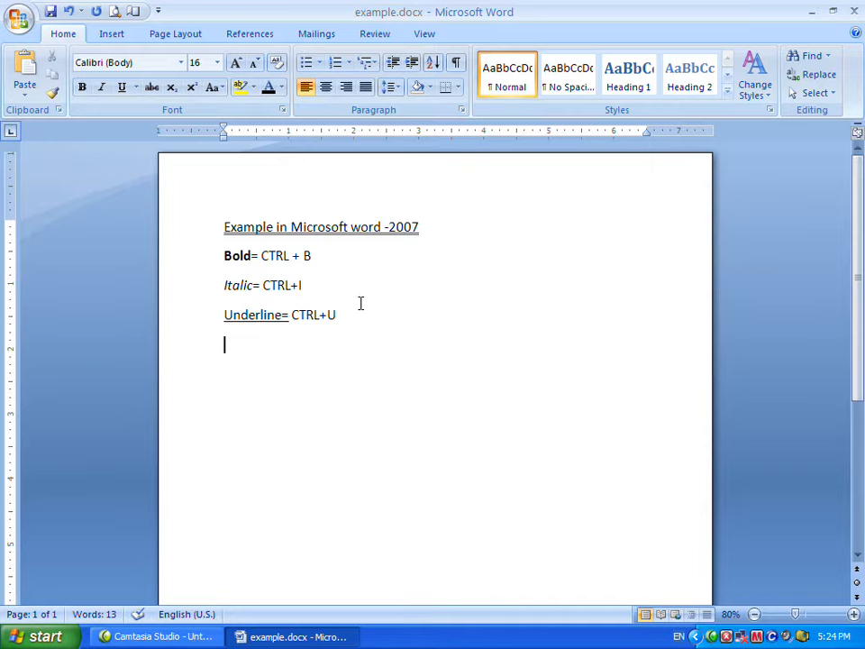
# Type the formula (a+b)2= a2+b2+2ab on a new line.
pyautogui.write('(a+b)2= a2+b2+2ab')
pyautogui.moveTo(343, 343); pyautogui.dragTo(308, 344)
pyautogui.click(272, 376)
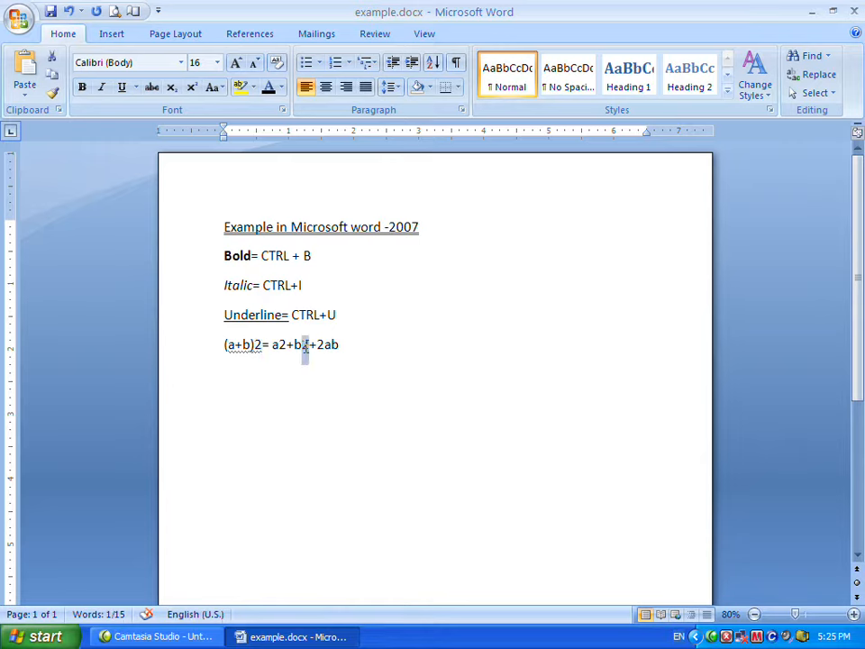
# Make the exponent 2 in (a+b)2, a2 and b2 superscript.
pyautogui.click(340, 349)
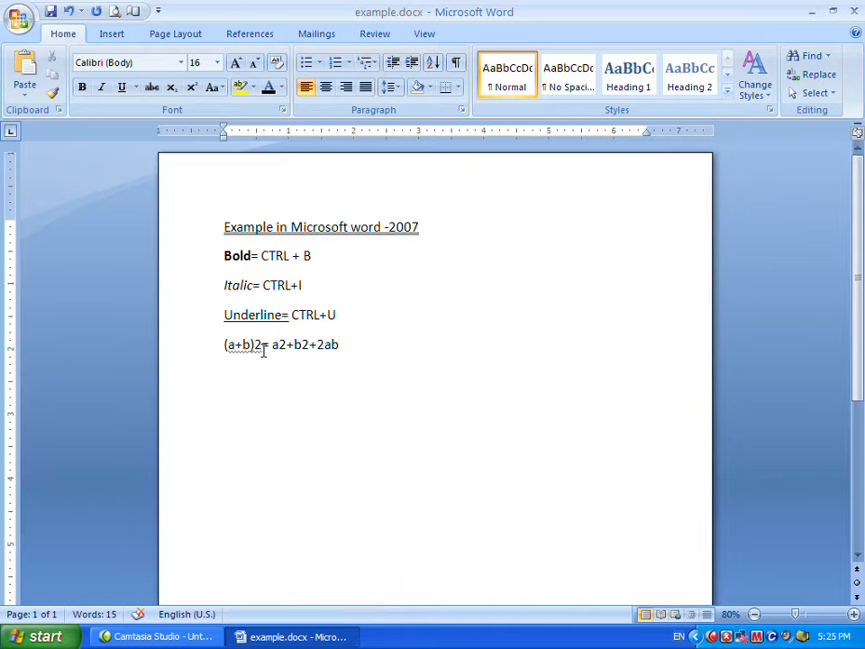
pyautogui.moveTo(261, 348); pyautogui.dragTo(255, 346)
pyautogui.moveTo(261, 345); pyautogui.dragTo(255, 345)
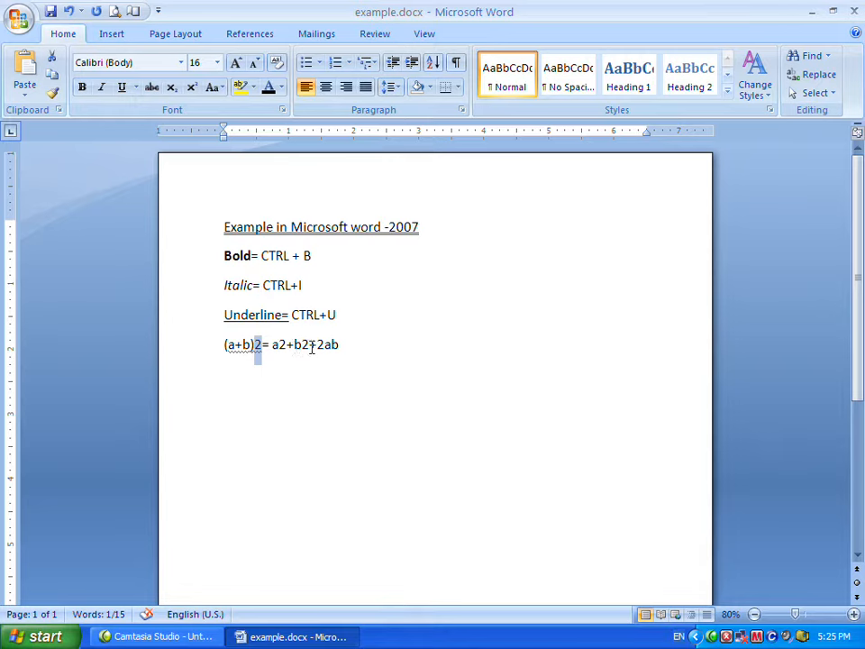
pyautogui.click(191, 88)
pyautogui.click(277, 344)
pyautogui.moveTo(278, 343); pyautogui.dragTo(284, 343)
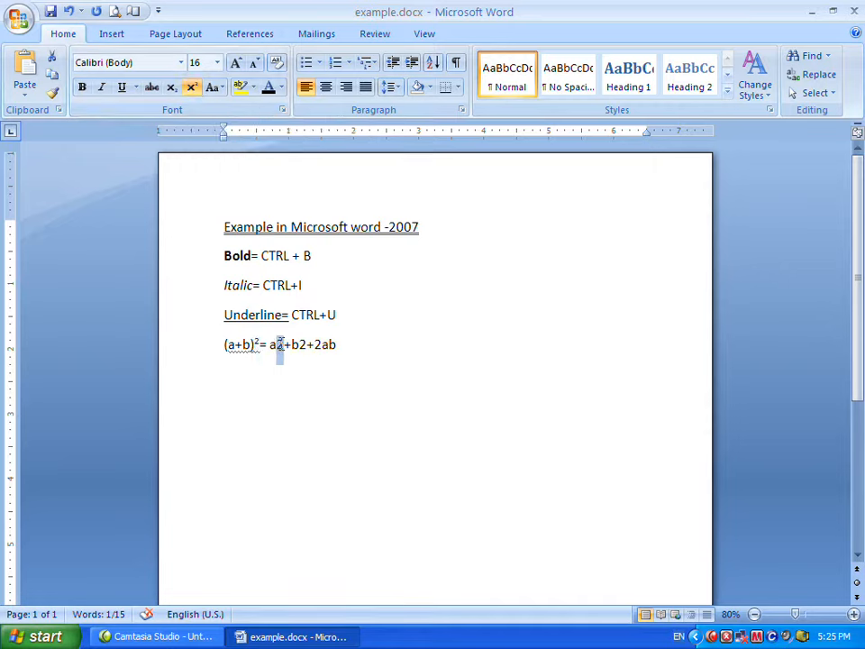
pyautogui.click(192, 88)
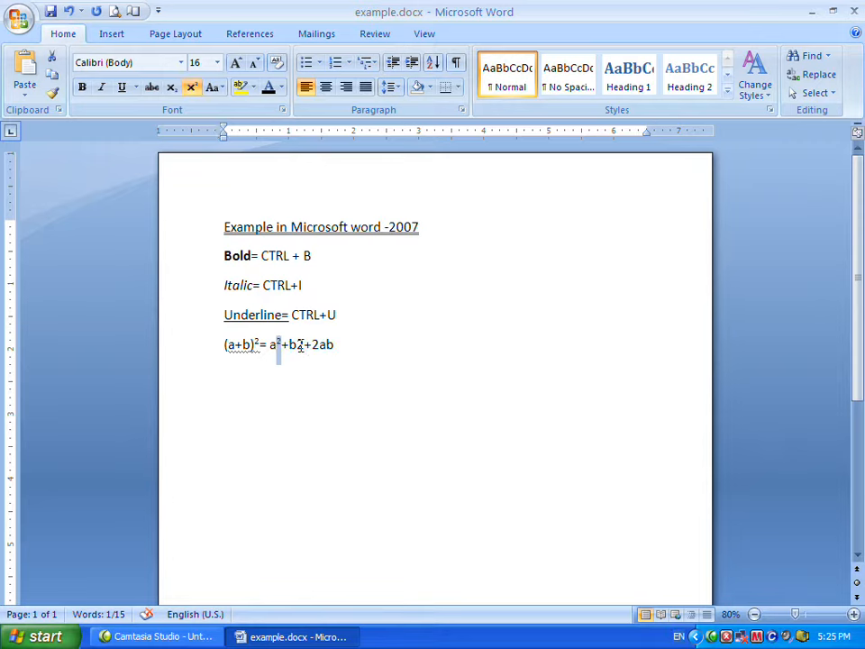
pyautogui.moveTo(298, 345); pyautogui.dragTo(305, 344)
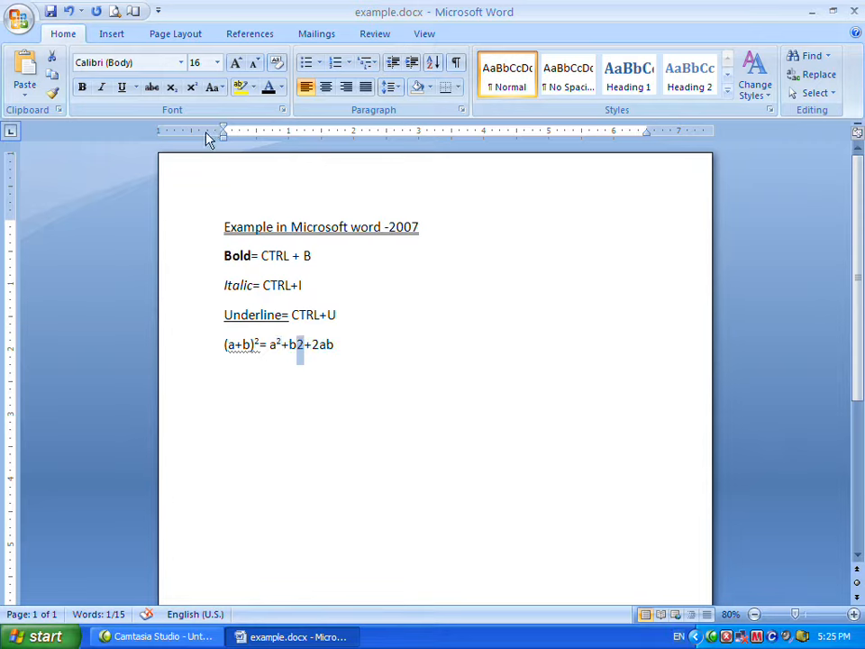
pyautogui.click(191, 89)
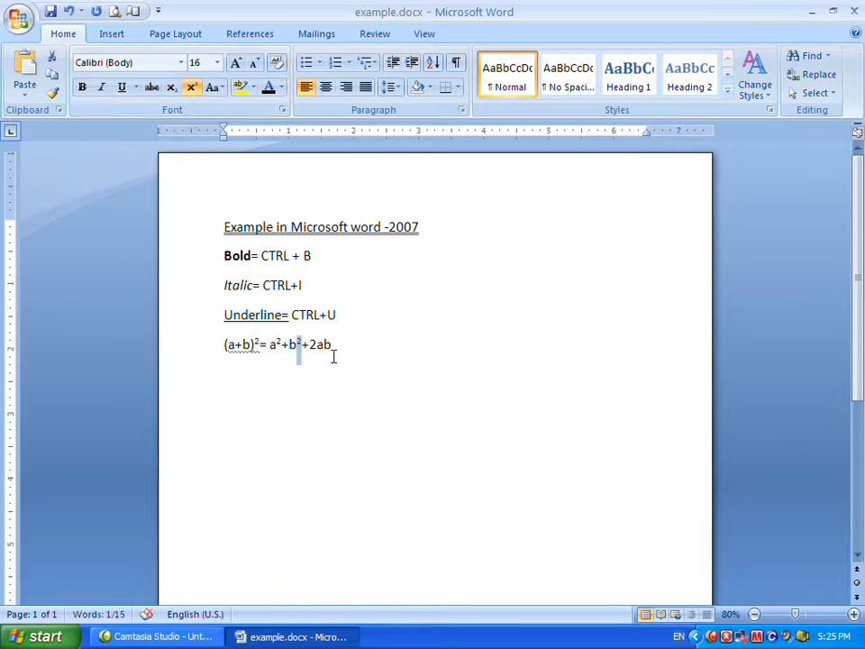
# Undo the superscripts and remove the superscript formatting from the formula's exponents.
pyautogui.hotkey('ctrl', 'z')
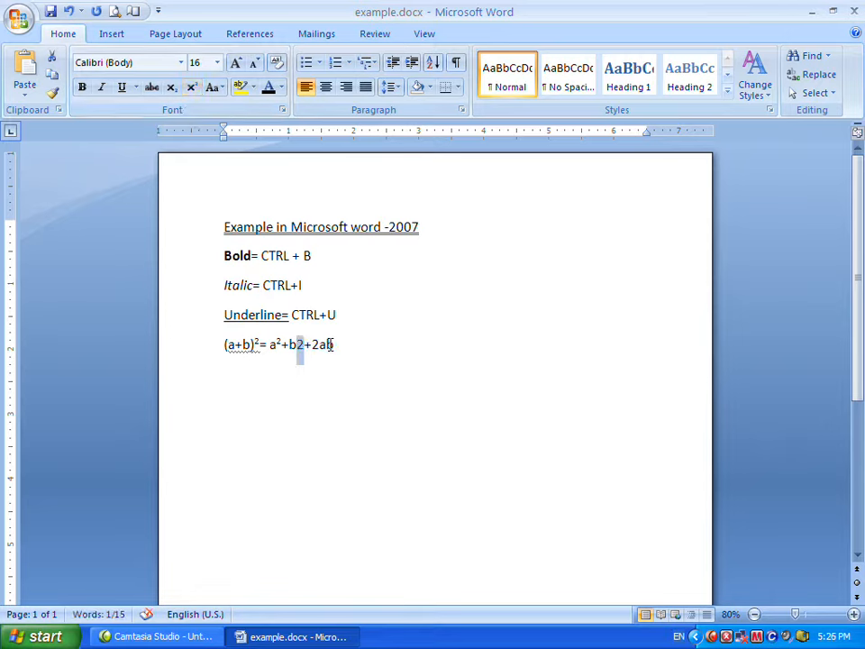
pyautogui.hotkey('ctrl', 'shift', '=')
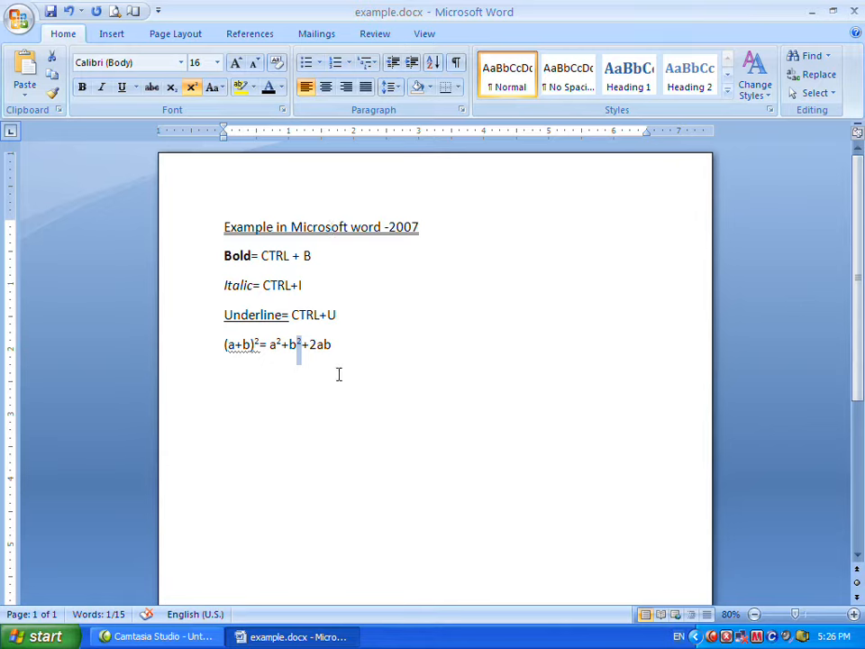
pyautogui.hotkey('ctrl', 'shift', '+')
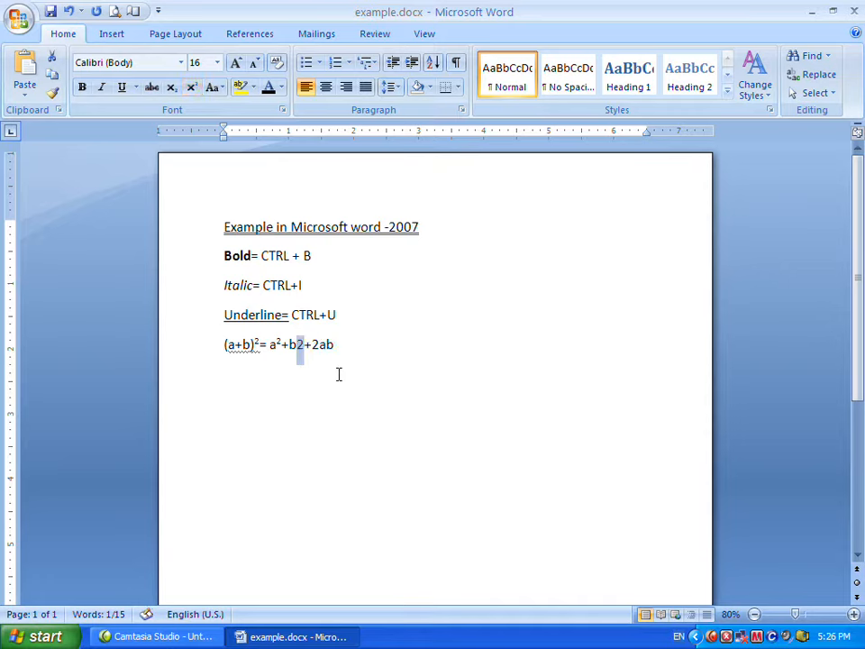
pyautogui.click(280, 343)
pyautogui.hotkey('shift', 'Left')
pyautogui.click(192, 87)
pyautogui.click(193, 89)
pyautogui.click(258, 344)
pyautogui.hotkey('shift', 'Left')
pyautogui.click(191, 87)
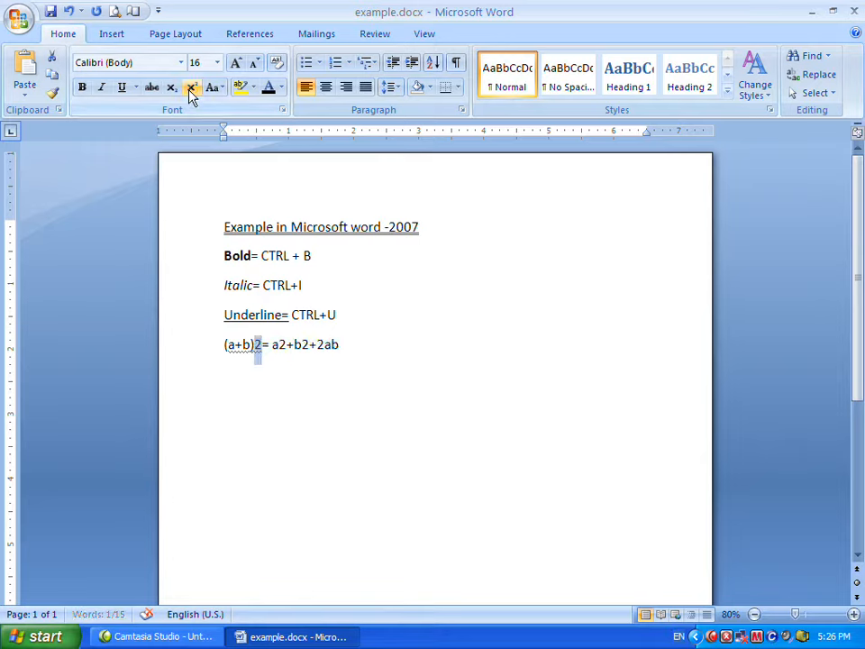
pyautogui.click(277, 345)
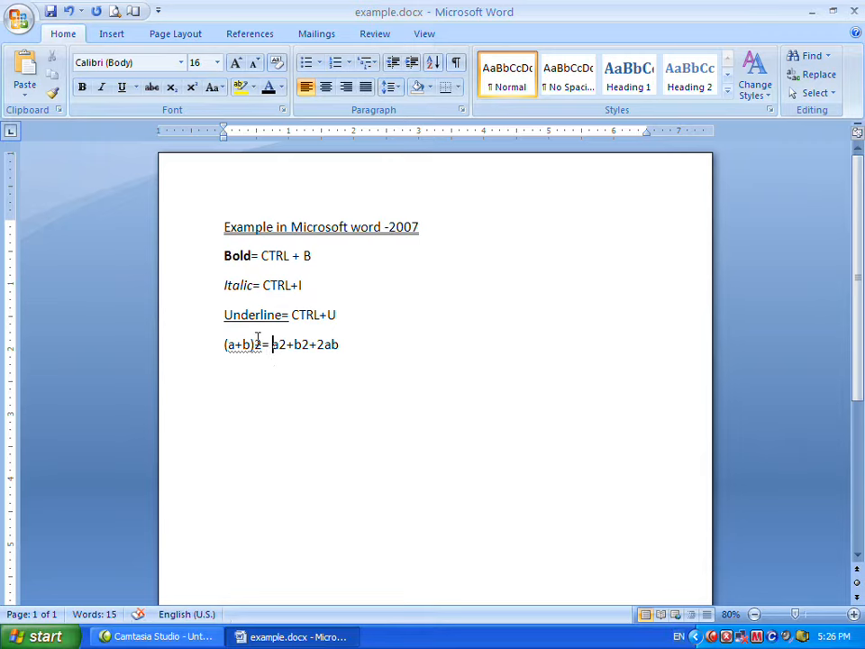
# Type h2o on a new line and change the h and the o to uppercase.
pyautogui.click(343, 345)
pyautogui.press('Return')
pyautogui.write('h2o')
pyautogui.press('Left')
pyautogui.press('Left')
pyautogui.hotkey('shift', 'Left')
pyautogui.hotkey('shift', 'F3')
pyautogui.press('Right')
pyautogui.press('Right')
pyautogui.hotkey('shift', 'Right')
pyautogui.hotkey('shift', 'F3')
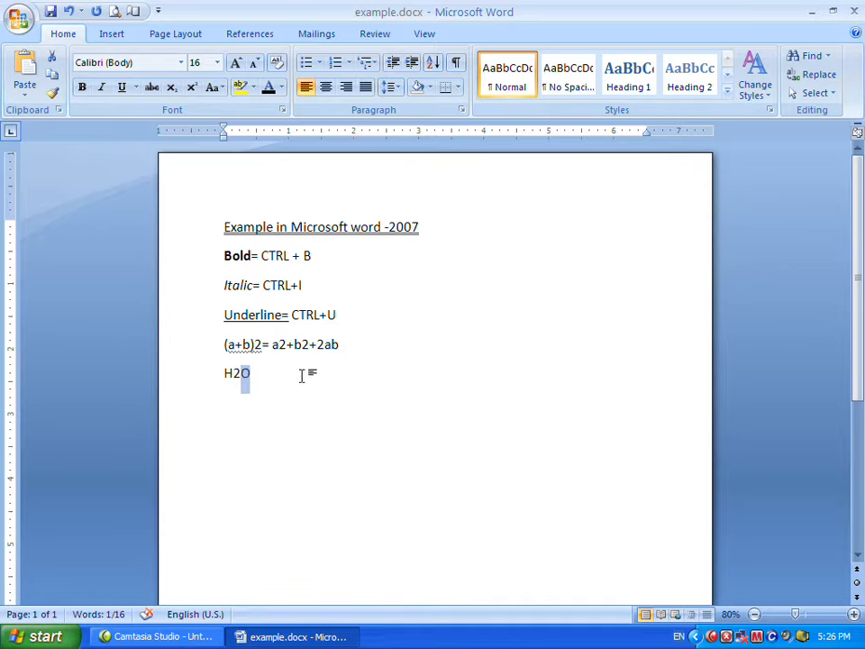
# Make the 2 in H2O subscript, toggling it off and on again.
pyautogui.click(258, 375)
pyautogui.moveTo(241, 373); pyautogui.dragTo(236, 374)
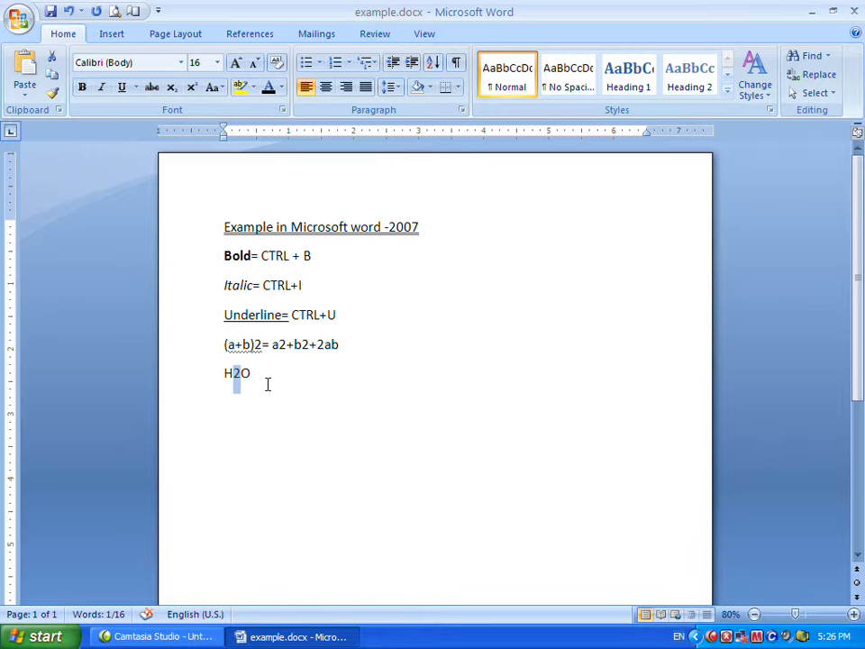
pyautogui.click(171, 91)
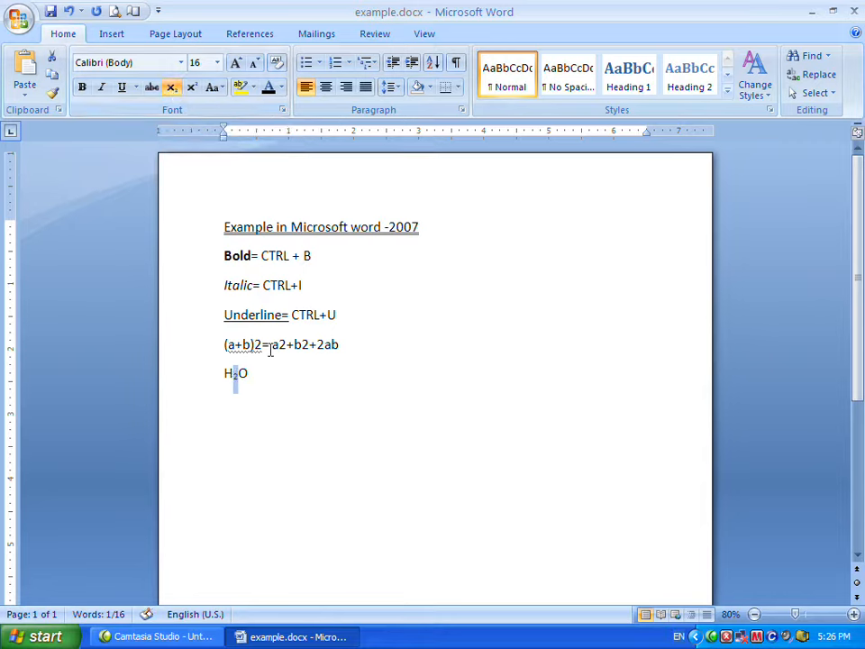
pyautogui.click(237, 376)
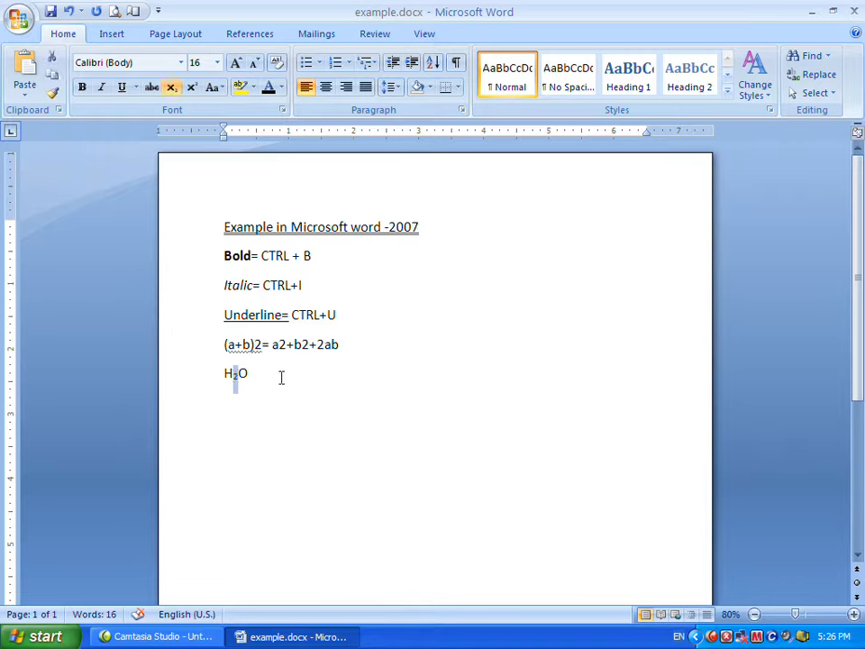
pyautogui.hotkey('ctrl', '=')
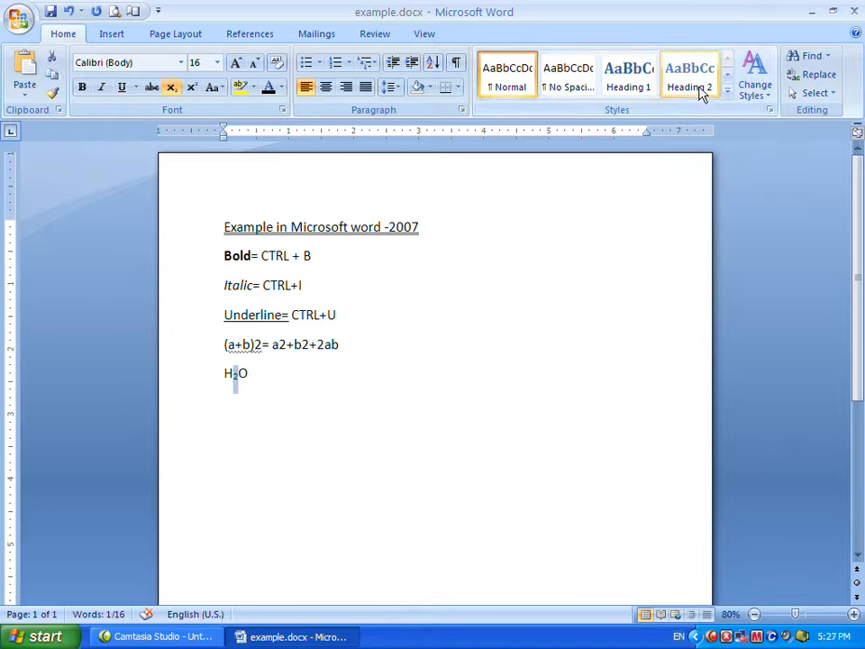
pyautogui.click(171, 87)
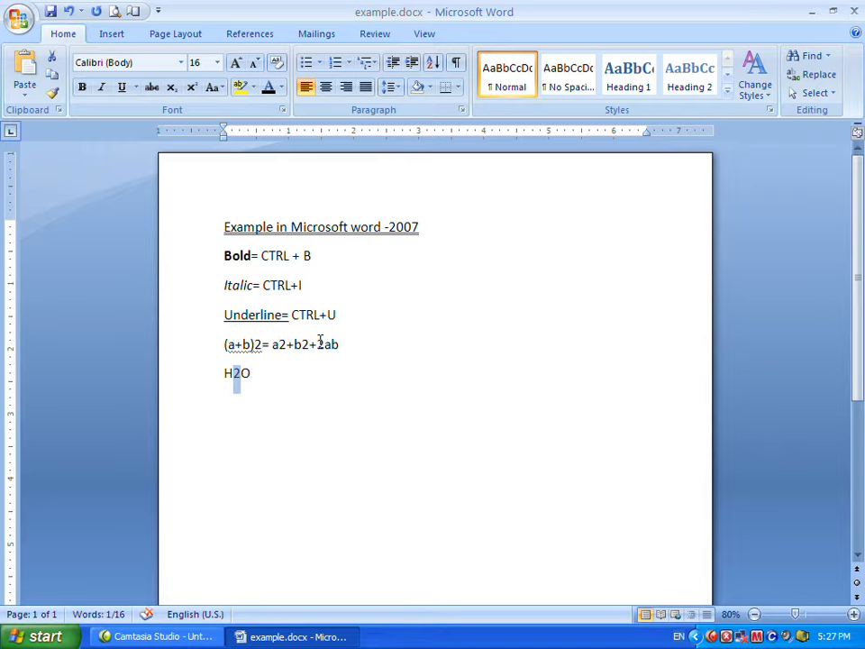
pyautogui.hotkey('ctrl', '=')
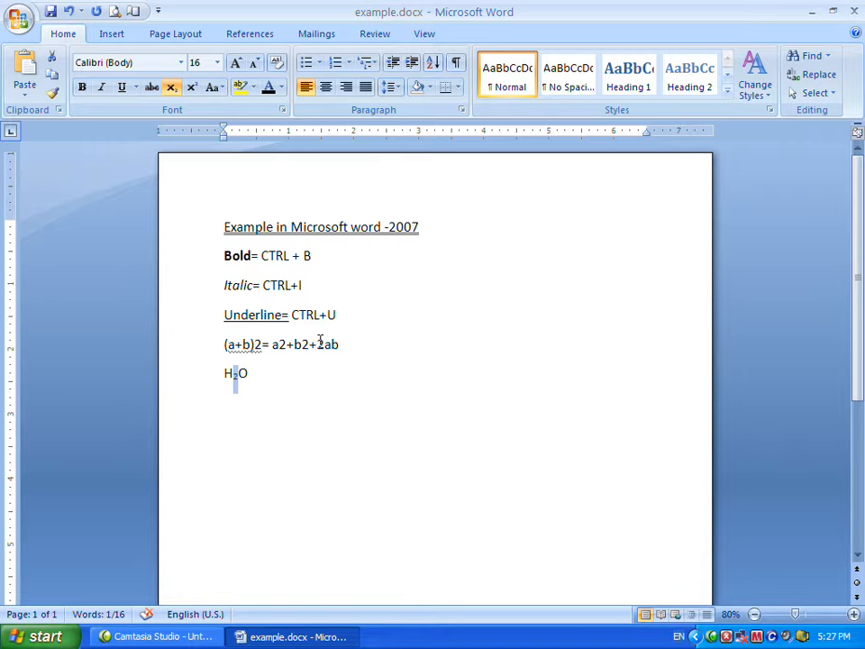
pyautogui.click(360, 406)
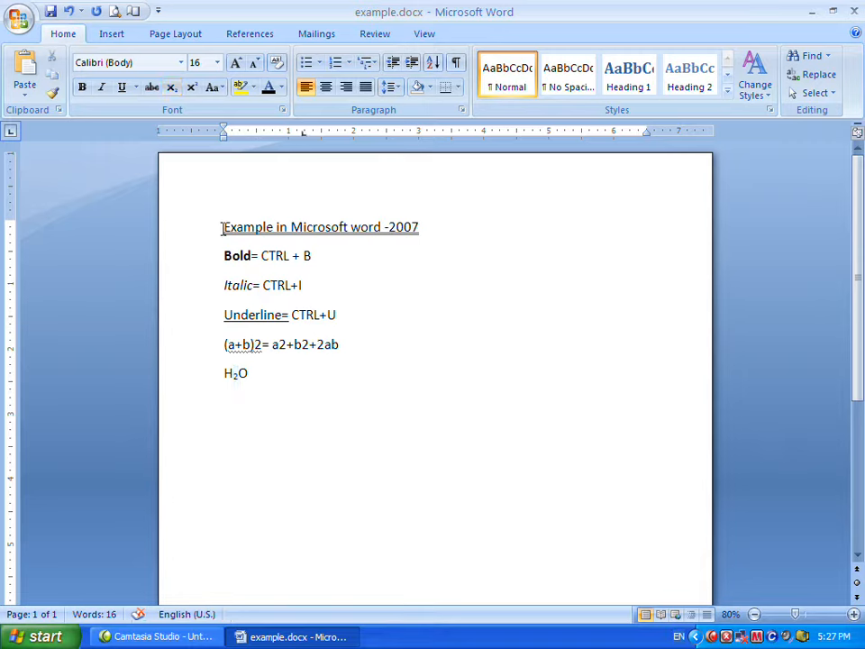
# Select the title line and change its font to Gulim.
pyautogui.moveTo(225, 227); pyautogui.dragTo(413, 244)
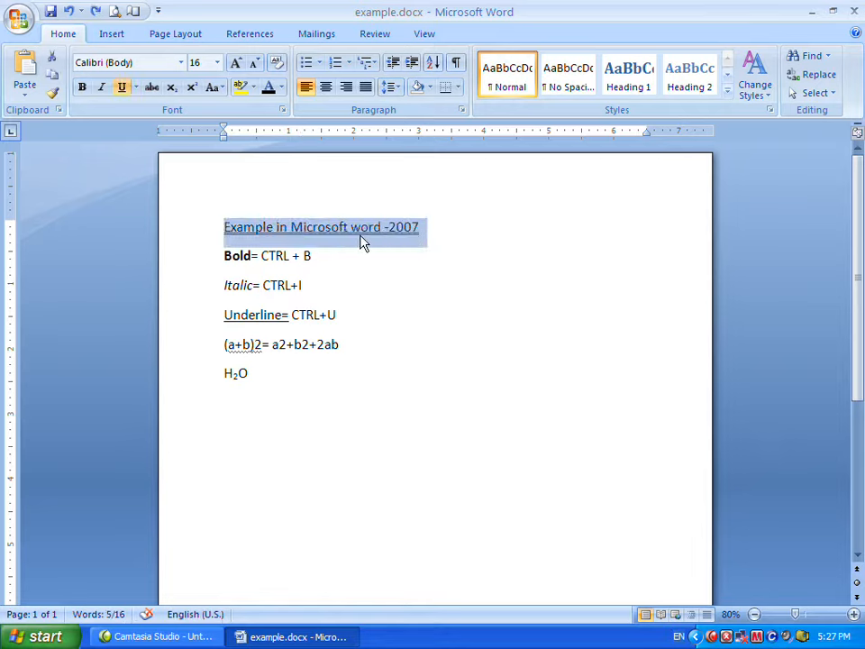
pyautogui.click(368, 262)
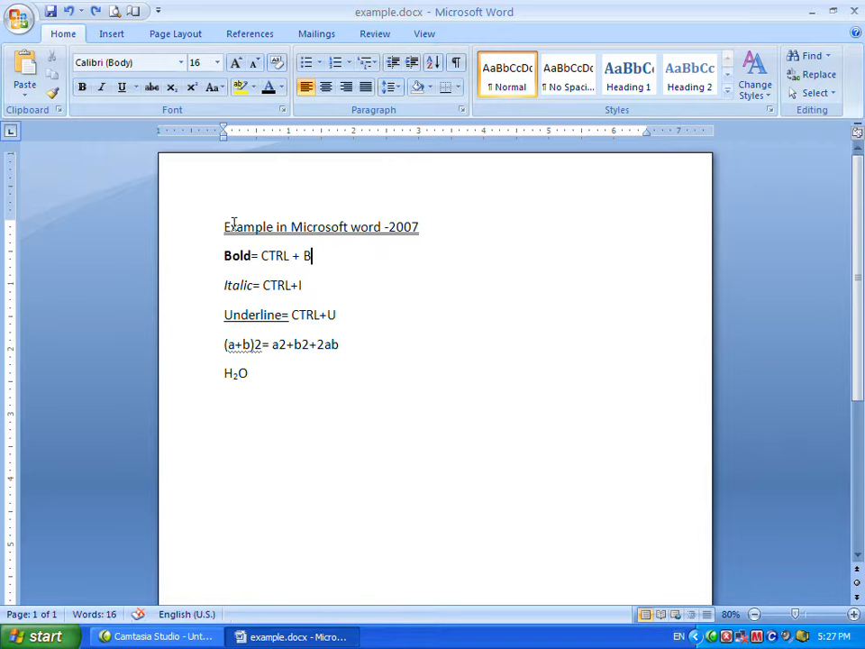
pyautogui.moveTo(224, 226); pyautogui.dragTo(418, 227)
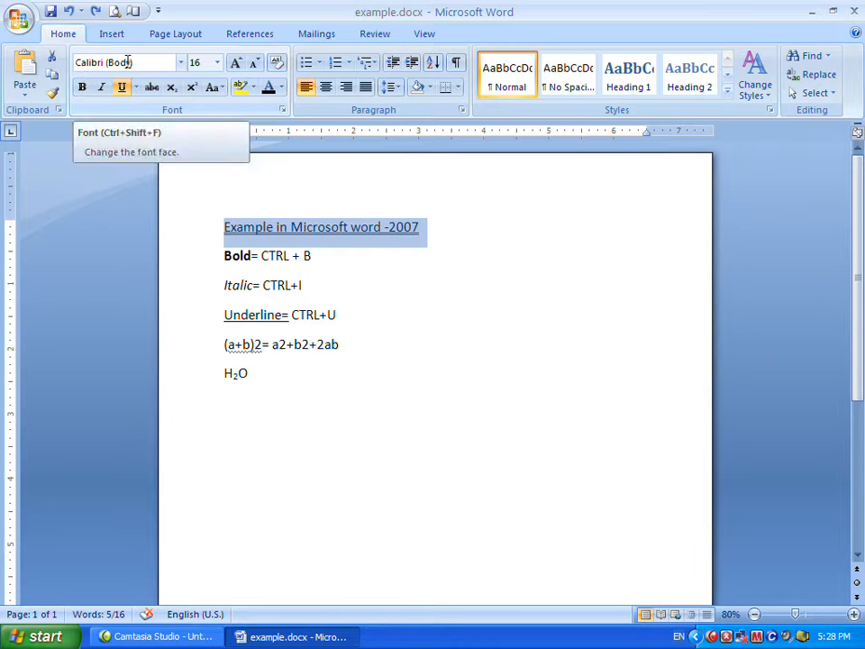
pyautogui.click(222, 223)
pyautogui.moveTo(222, 223); pyautogui.dragTo(441, 228)
pyautogui.click(182, 65)
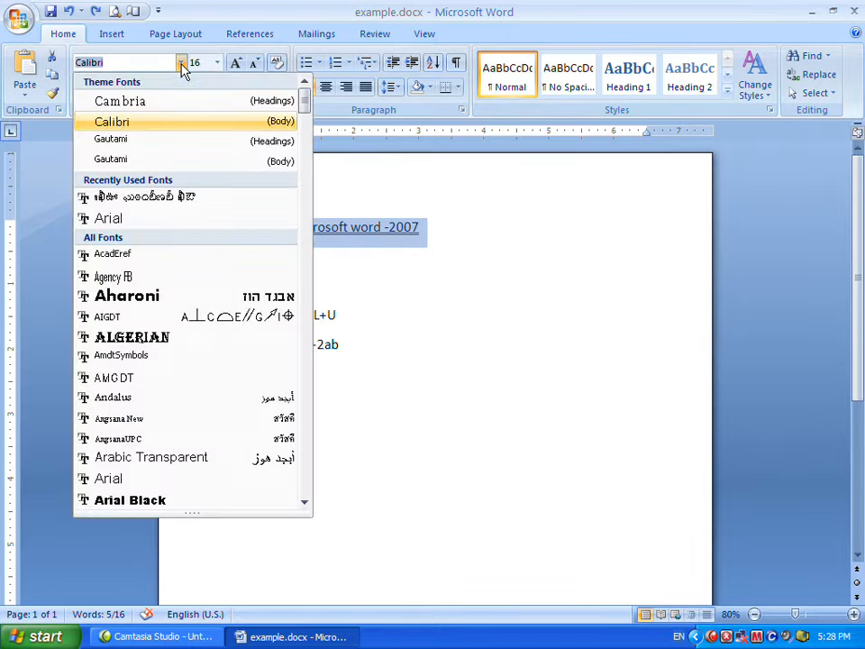
pyautogui.moveTo(302, 109); pyautogui.dragTo(304, 281)
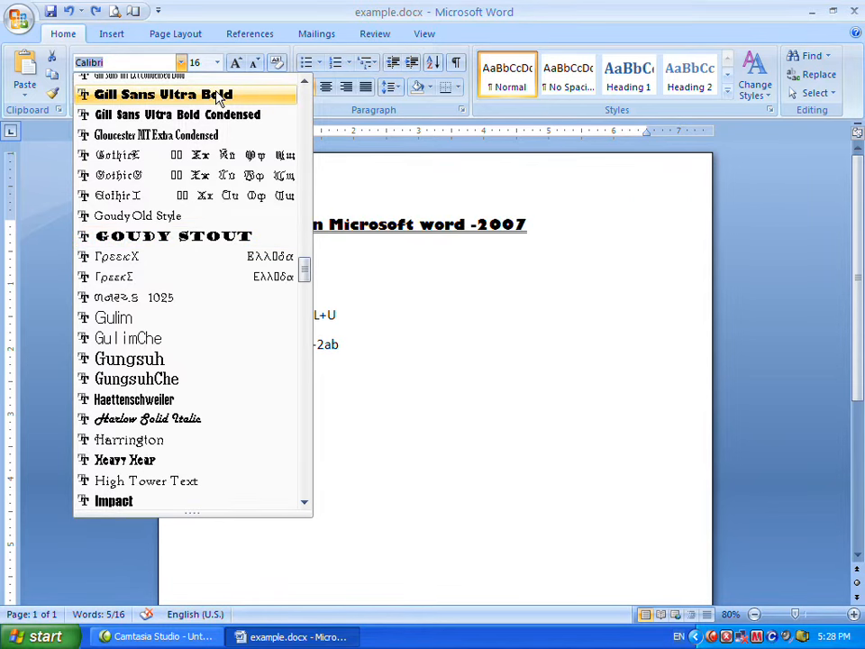
pyautogui.click(205, 321)
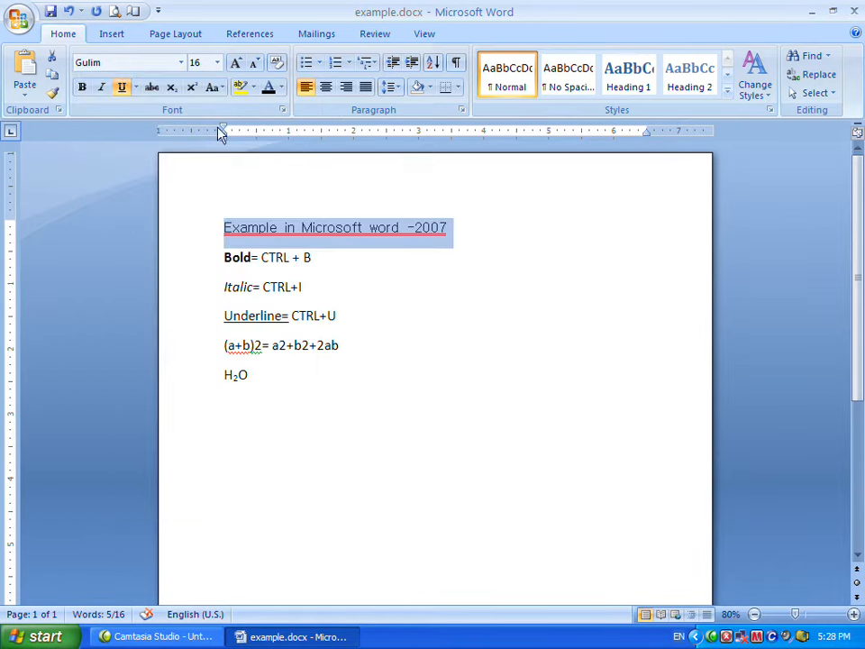
# Change the title's font to Edwardian Script ITC.
pyautogui.click(181, 62)
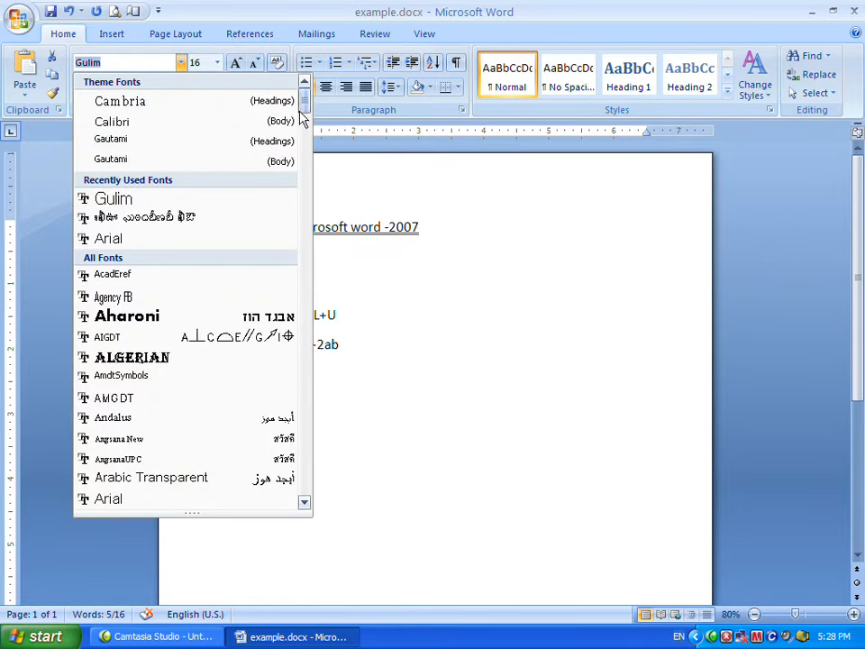
pyautogui.moveTo(300, 115); pyautogui.dragTo(290, 241)
pyautogui.click(190, 292)
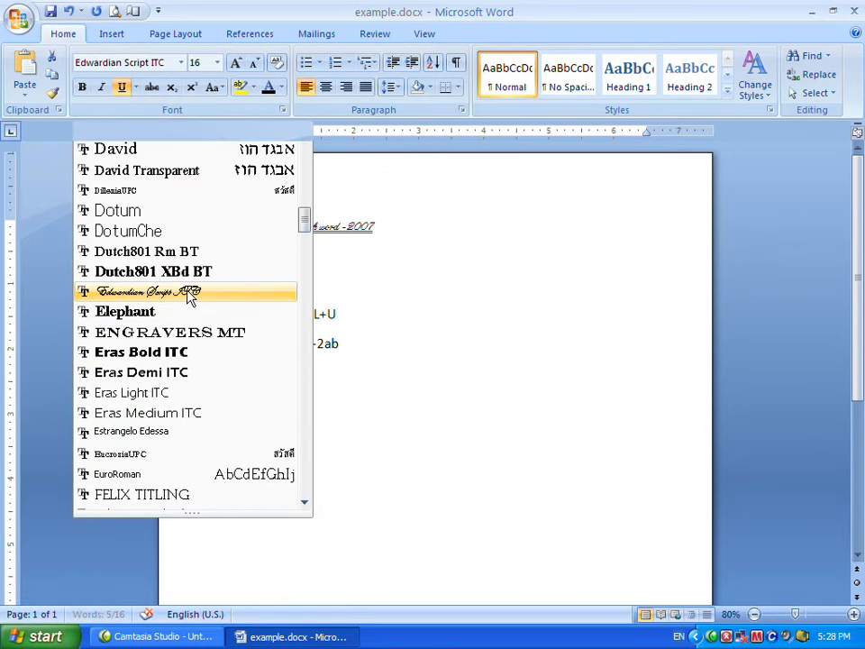
pyautogui.click(384, 248)
# Select the title again and set its font size to 28.
pyautogui.moveTo(225, 226); pyautogui.dragTo(350, 219)
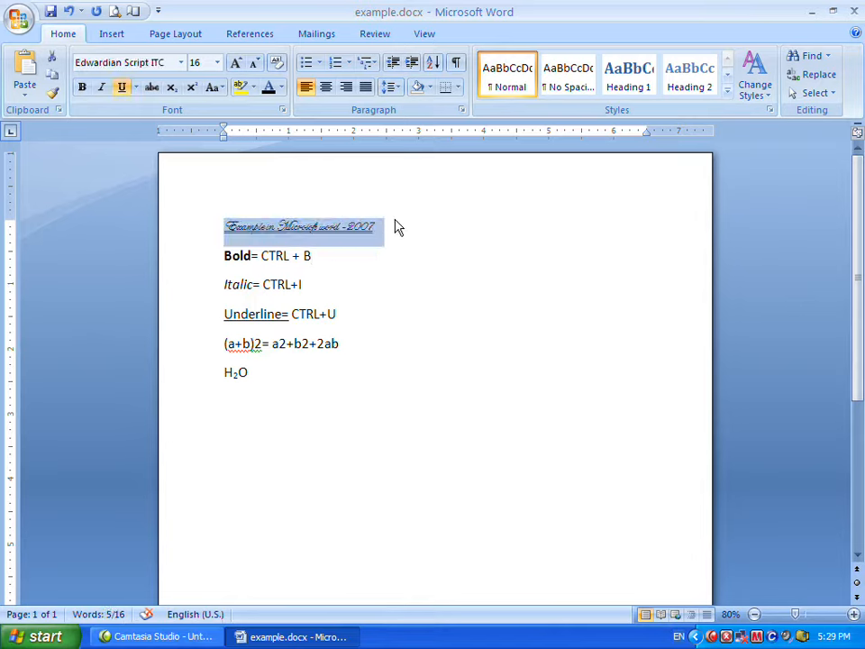
pyautogui.click(217, 65)
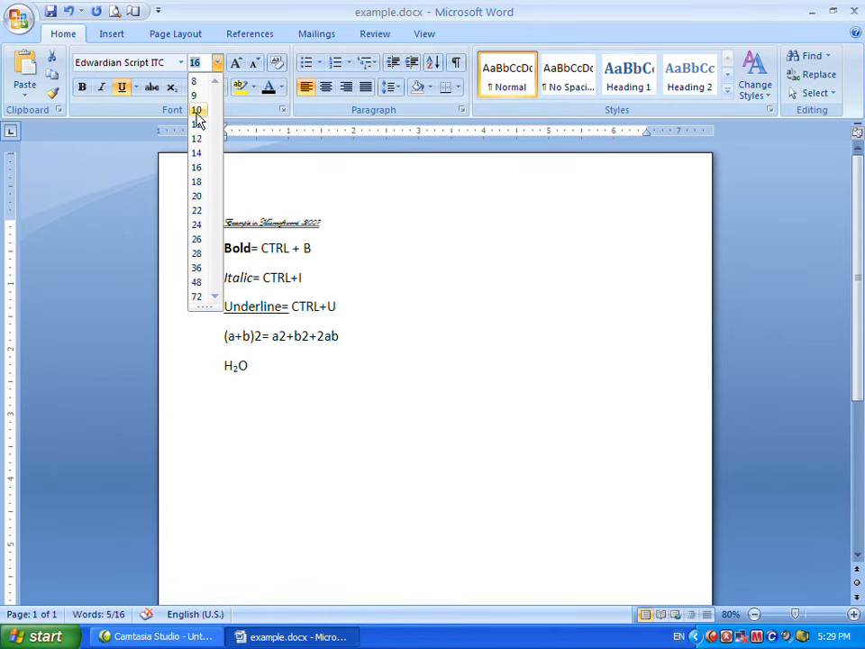
pyautogui.click(196, 254)
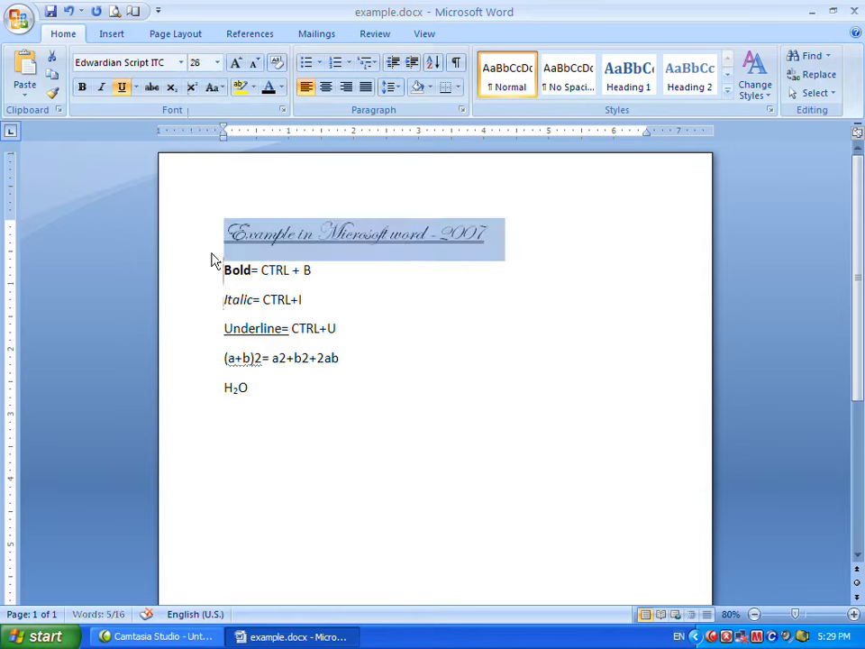
pyautogui.click(338, 287)
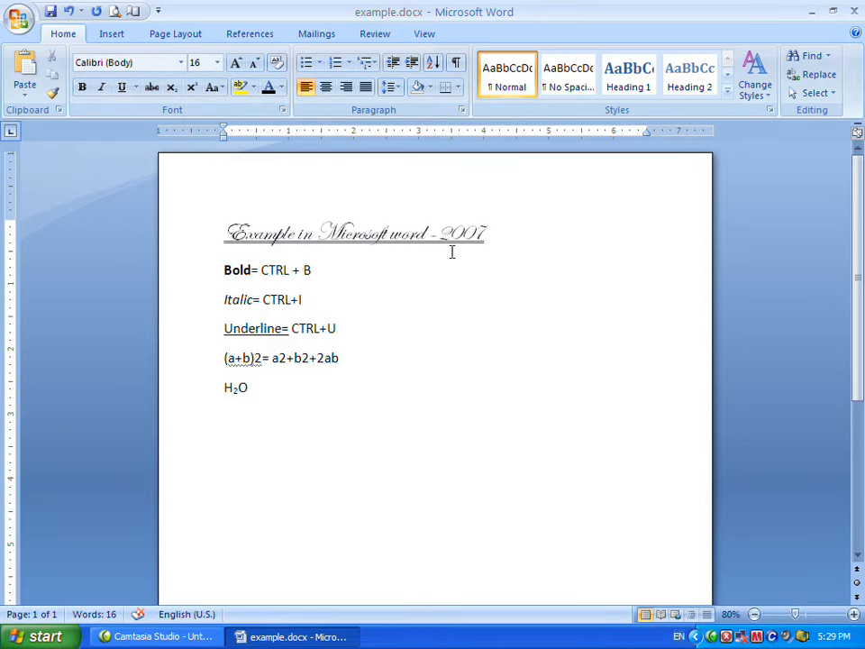
# Reselect the title and increase its font size three steps with the keyboard shortcut.
pyautogui.click(224, 232)
pyautogui.moveTo(225, 232); pyautogui.dragTo(484, 253)
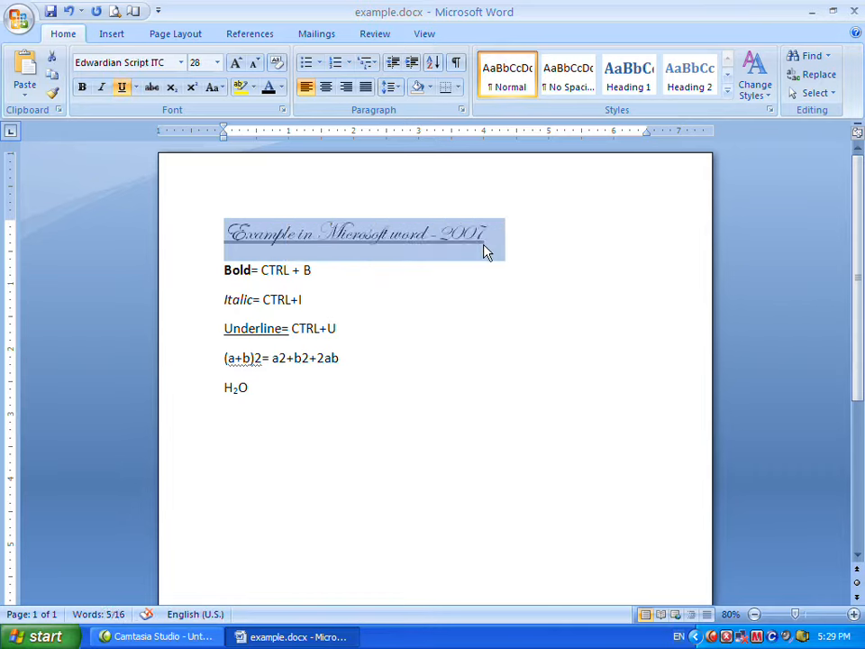
pyautogui.hotkey('ctrl', ']')
pyautogui.hotkey('ctrl', ']')
pyautogui.hotkey('ctrl', ']')
pyautogui.hotkey('ctrl', ']')
pyautogui.hotkey('ctrl', ']')
pyautogui.hotkey('ctrl', ']')
pyautogui.hotkey('ctrl', ']')
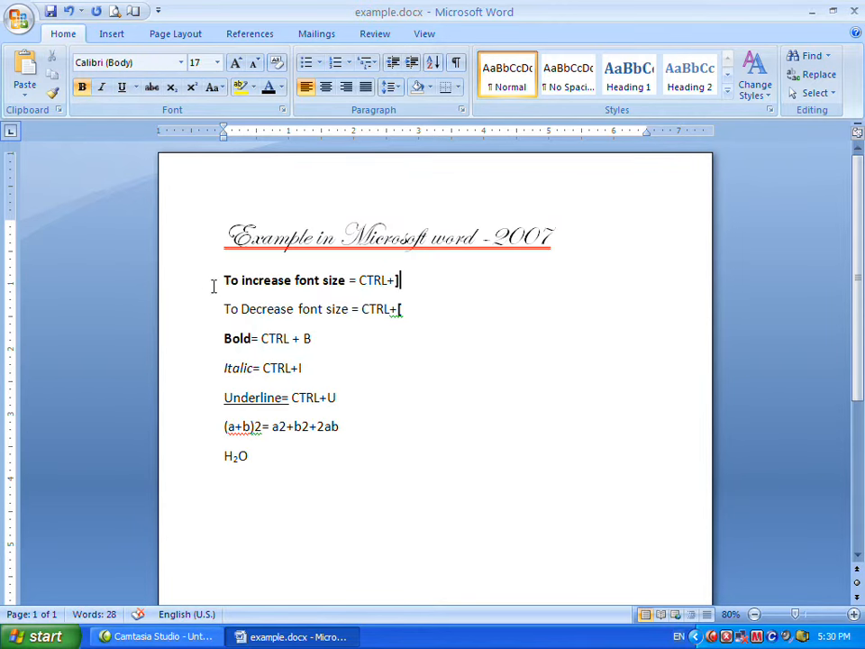
# Try decreasing the font size, then grow the selected title three steps and shrink it two steps.
pyautogui.moveTo(361, 309)
pyautogui.mouseDown()
pyautogui.moveTo(411, 308)
pyautogui.moveTo(360, 309)
pyautogui.mouseUp()
pyautogui.hotkey('ctrl', '[')
pyautogui.click(417, 312)
pyautogui.click(403, 310)
pyautogui.moveTo(230, 236); pyautogui.dragTo(547, 247)
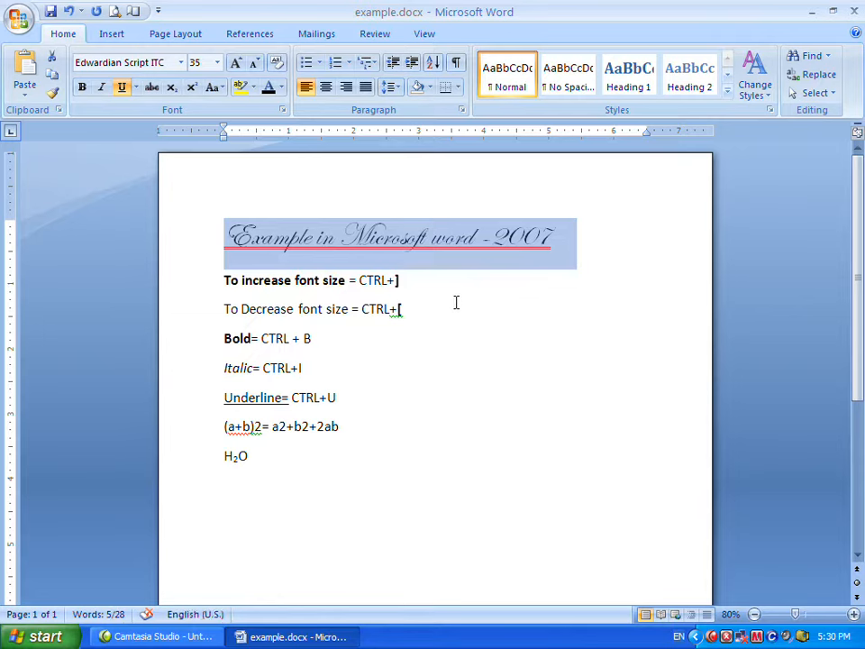
pyautogui.click(242, 65)
pyautogui.click(241, 64)
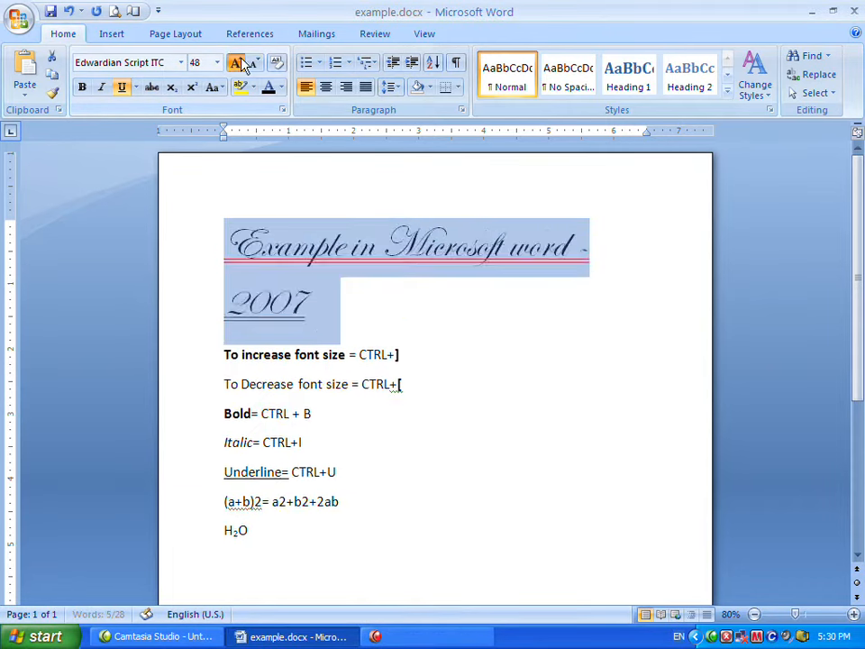
pyautogui.click(242, 64)
pyautogui.click(255, 64)
pyautogui.click(255, 64)
pyautogui.click(255, 64)
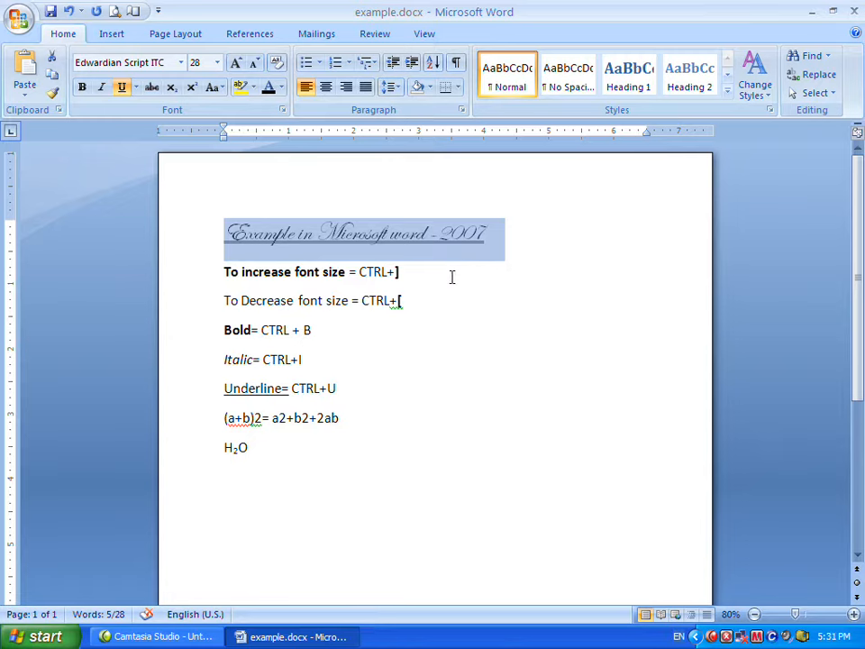
# Reselect the title, grow its font size step by step up to 90, then shrink it back to 36.
pyautogui.click(409, 266)
pyautogui.hotkey('ctrl', 'Home')
pyautogui.hotkey('shift', 'Right')
pyautogui.hotkey('shift', 'Right')
pyautogui.hotkey('shift', 'Right')
pyautogui.hotkey('shift', 'Right')
pyautogui.hotkey('shift', 'Right')
pyautogui.hotkey('shift', 'Right')
pyautogui.hotkey('shift', 'Right')
pyautogui.hotkey('shift', 'Right')
pyautogui.hotkey('shift', 'Right')
pyautogui.hotkey('shift', 'Right')
pyautogui.hotkey('shift', 'Right')
pyautogui.hotkey('shift', 'Right')
pyautogui.hotkey('shift', 'Right')
pyautogui.hotkey('shift', 'Right')
pyautogui.hotkey('shift', 'Right')
pyautogui.hotkey('shift', 'Right')
pyautogui.hotkey('shift', 'Right')
pyautogui.hotkey('shift', 'Right')
pyautogui.hotkey('shift', 'Right')
pyautogui.hotkey('shift', 'Right')
pyautogui.hotkey('shift', 'Right')
pyautogui.click(240, 69)
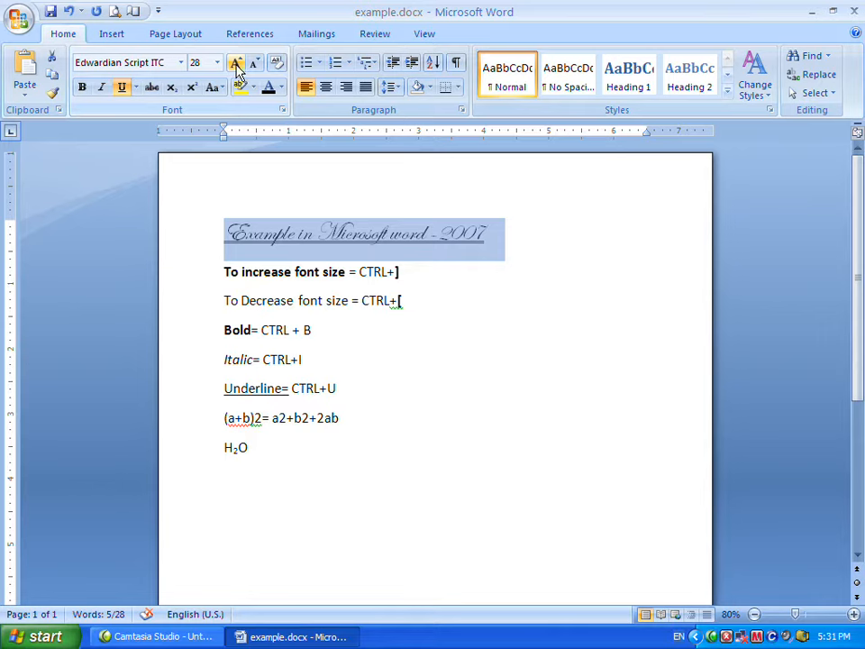
pyautogui.click(236, 65)
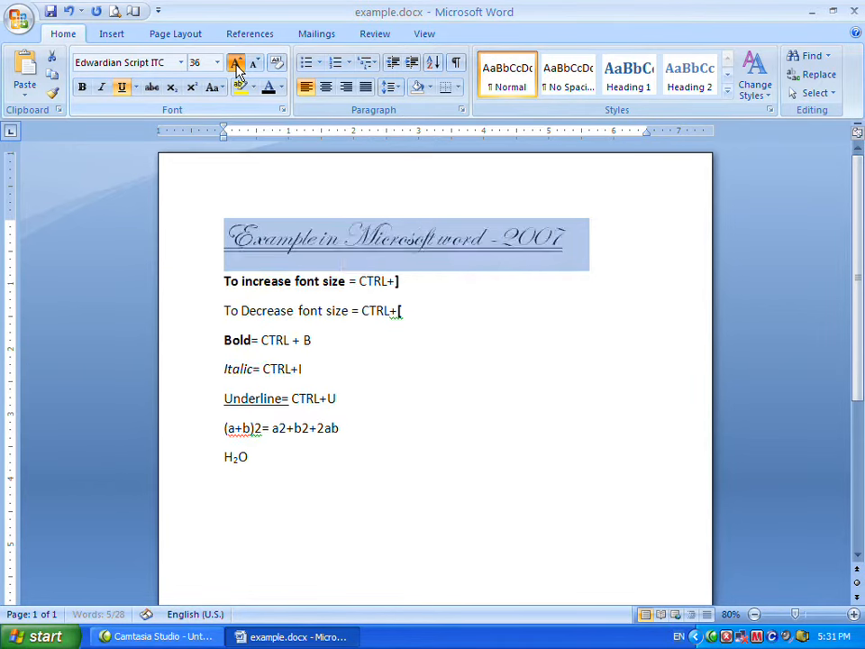
pyautogui.click(236, 65)
pyautogui.click(236, 64)
pyautogui.click(236, 65)
pyautogui.click(236, 65)
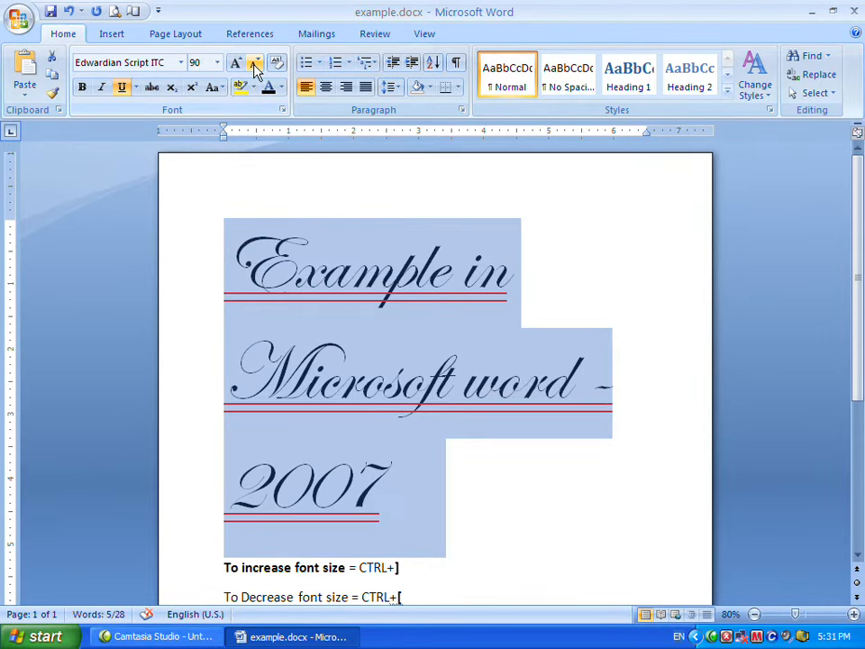
pyautogui.click(256, 65)
pyautogui.click(256, 65)
pyautogui.click(256, 65)
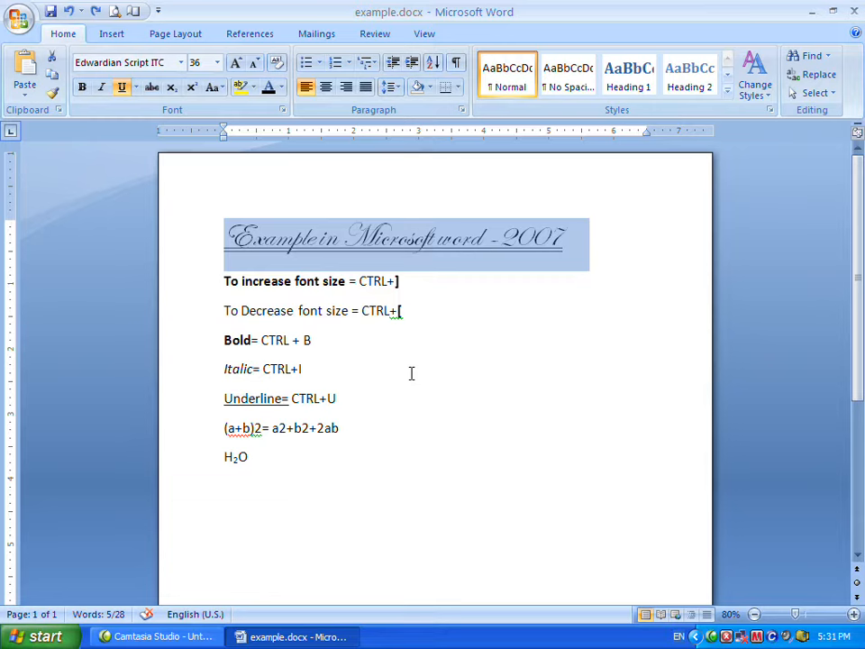
pyautogui.moveTo(226, 236); pyautogui.dragTo(555, 259)
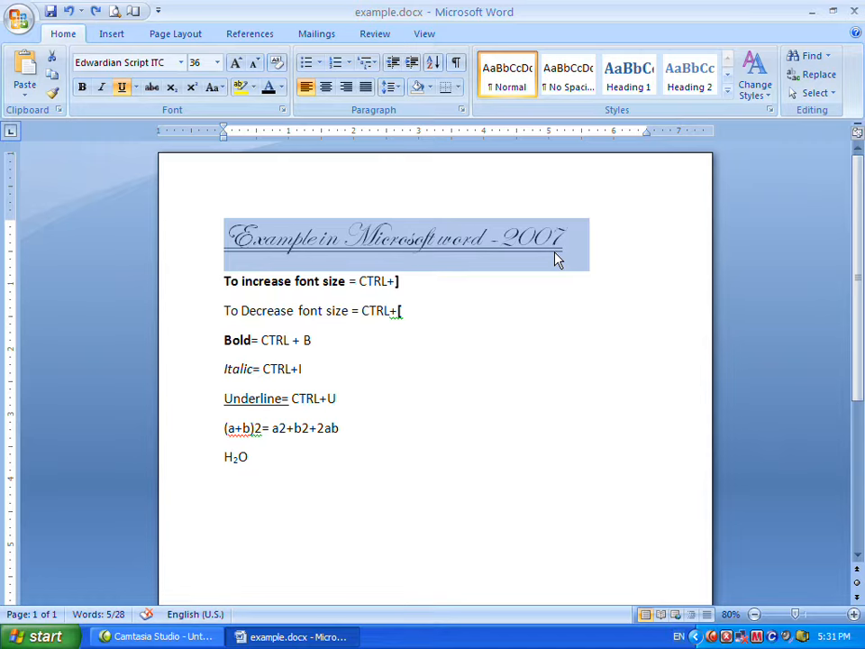
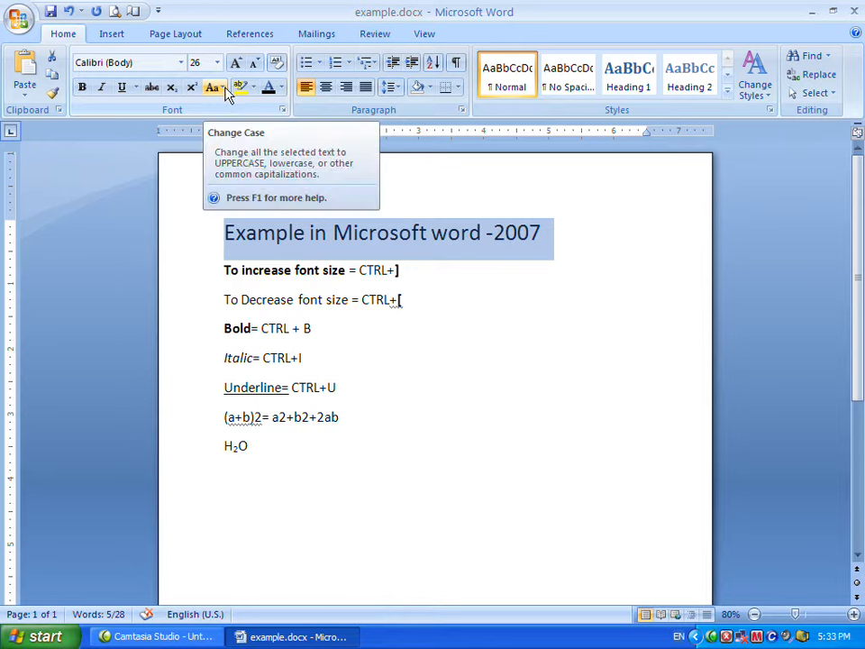
# Change the selected title's case to UPPERCASE, then to lowercase.
pyautogui.click(224, 88)
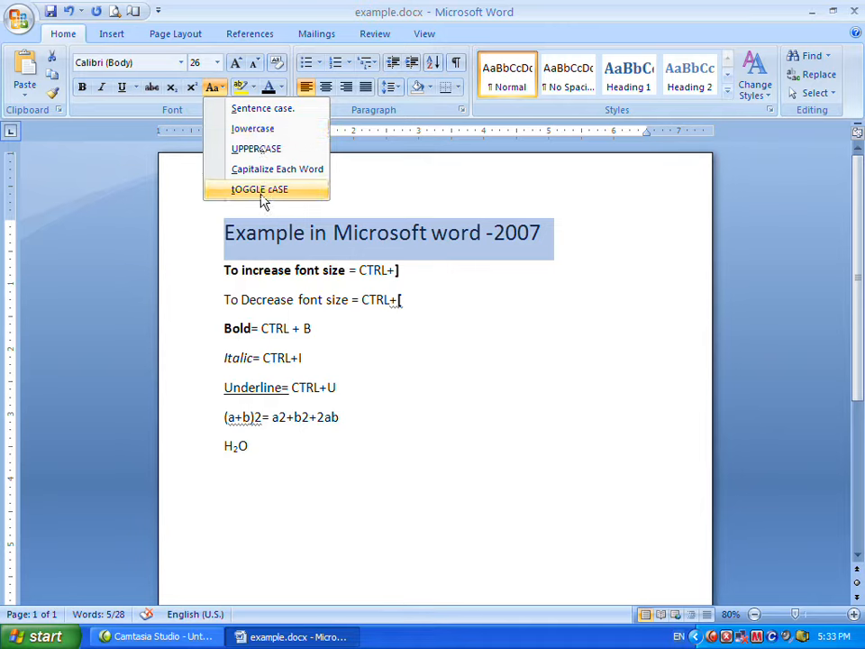
pyautogui.click(261, 150)
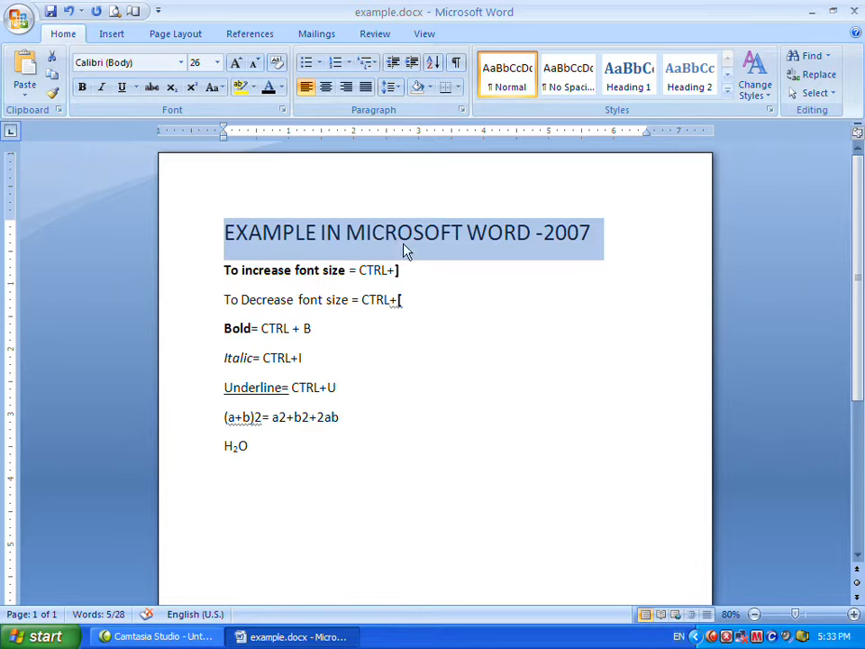
pyautogui.click(220, 87)
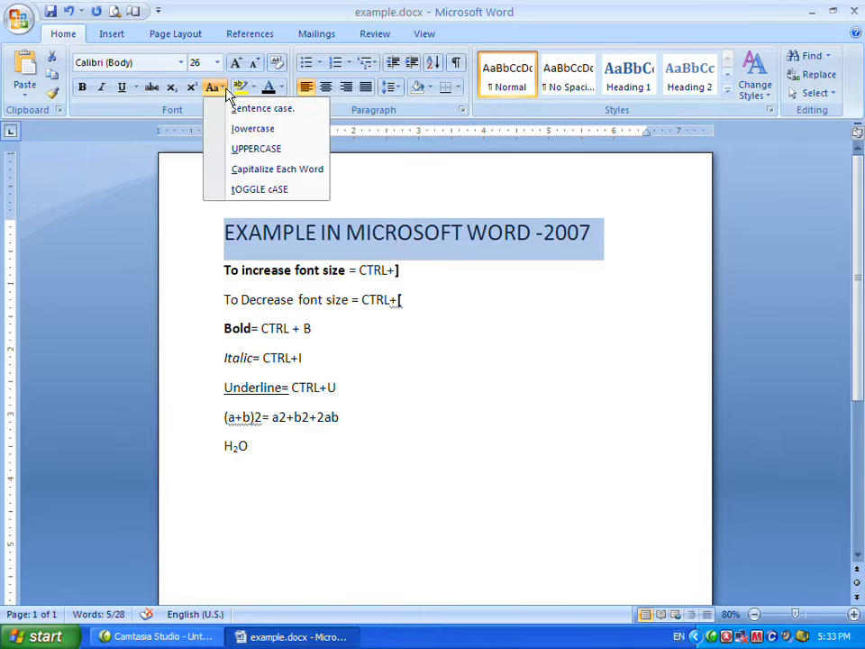
pyautogui.click(241, 132)
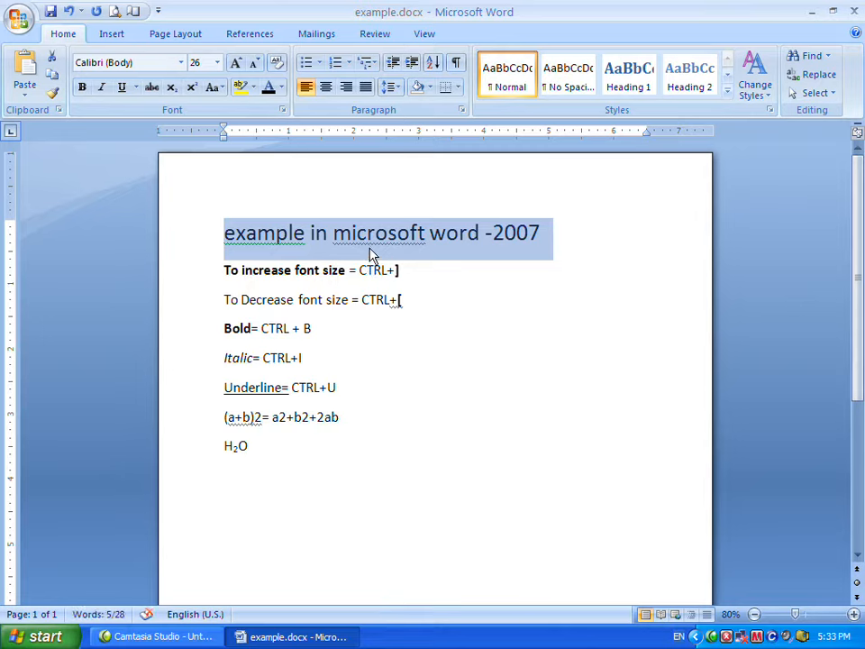
# Change the title's case to Sentence case, then to Capitalize Each Word.
pyautogui.click(219, 87)
pyautogui.click(242, 111)
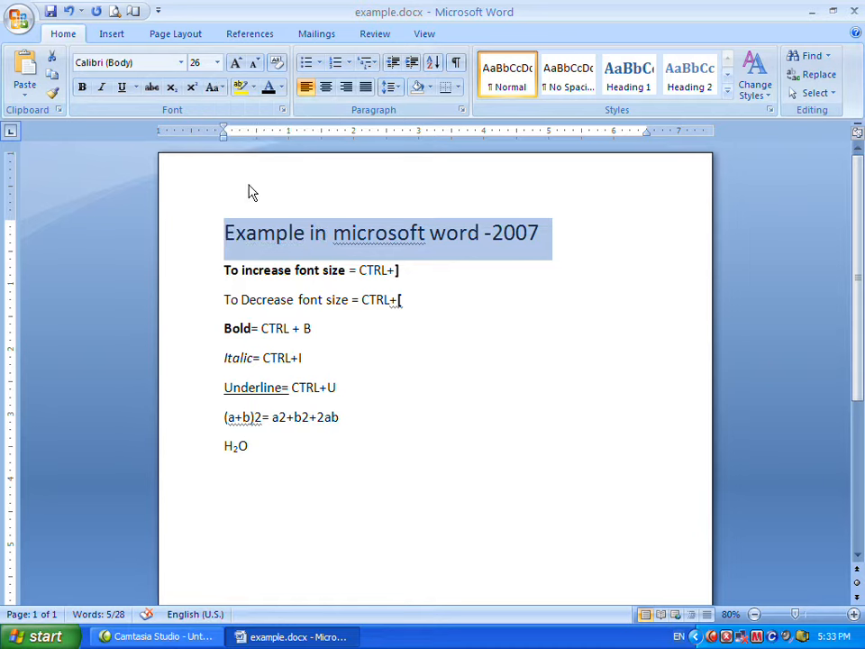
pyautogui.click(214, 87)
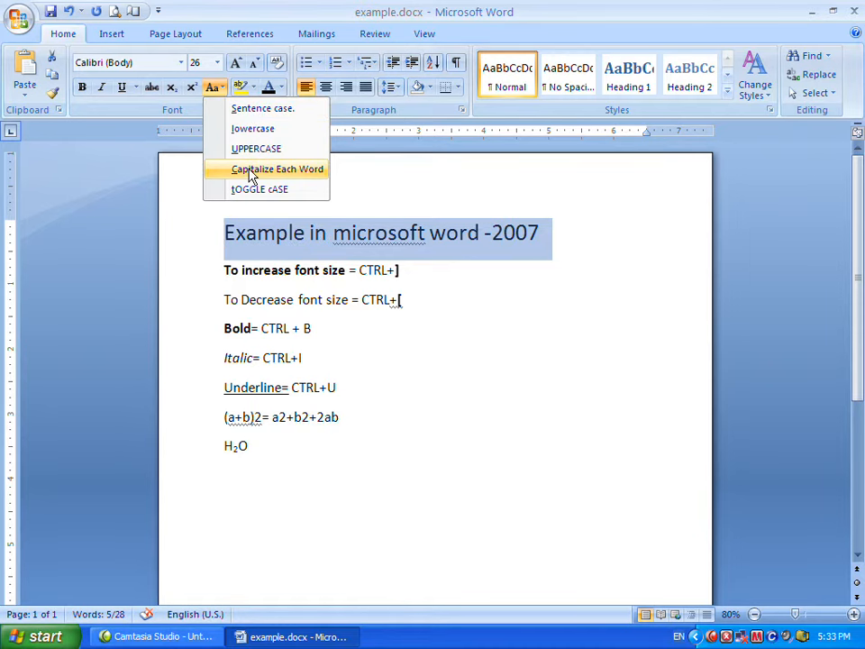
pyautogui.click(251, 172)
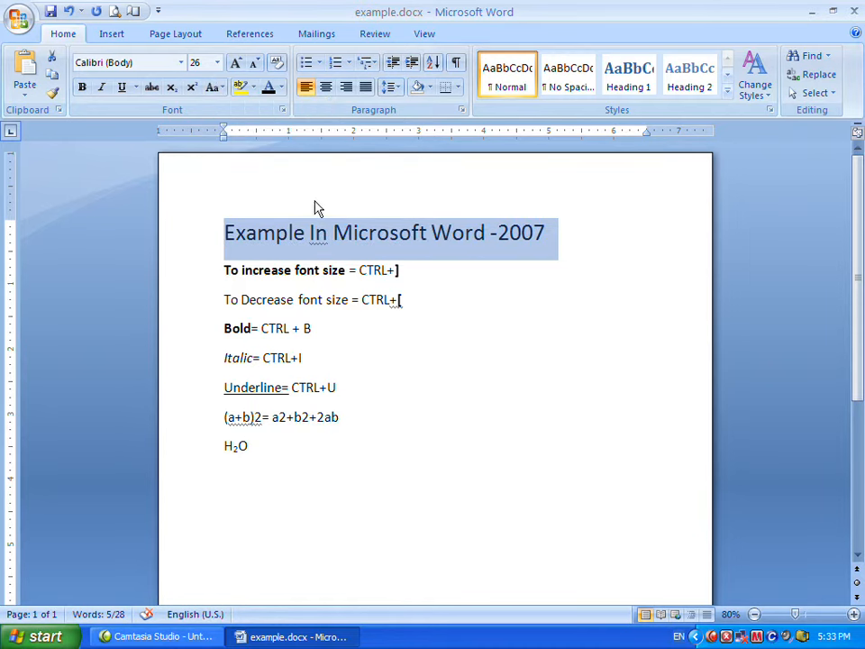
# Apply tOGGLE cASE to the title, then switch it back to UPPERCASE.
pyautogui.click(220, 88)
pyautogui.click(257, 189)
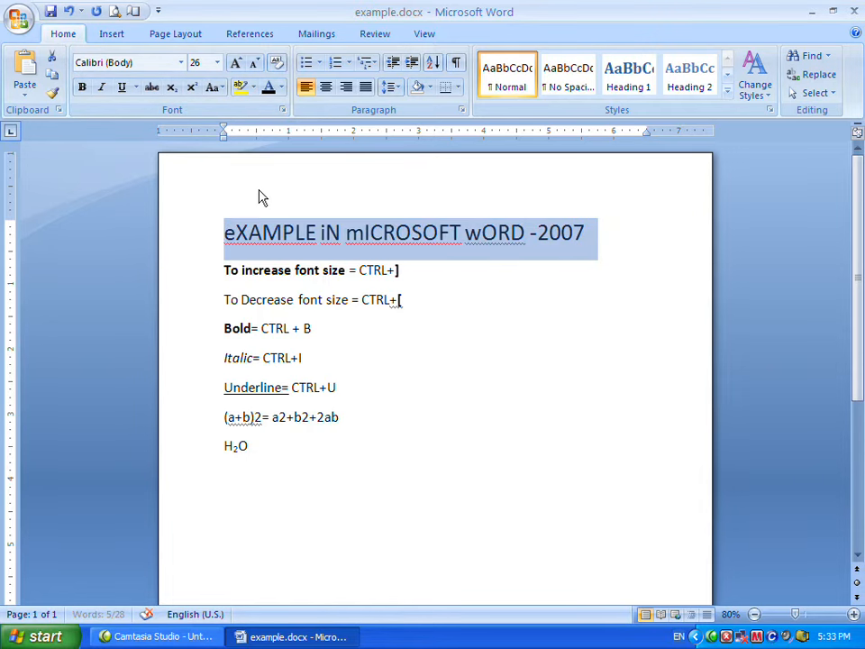
pyautogui.click(219, 87)
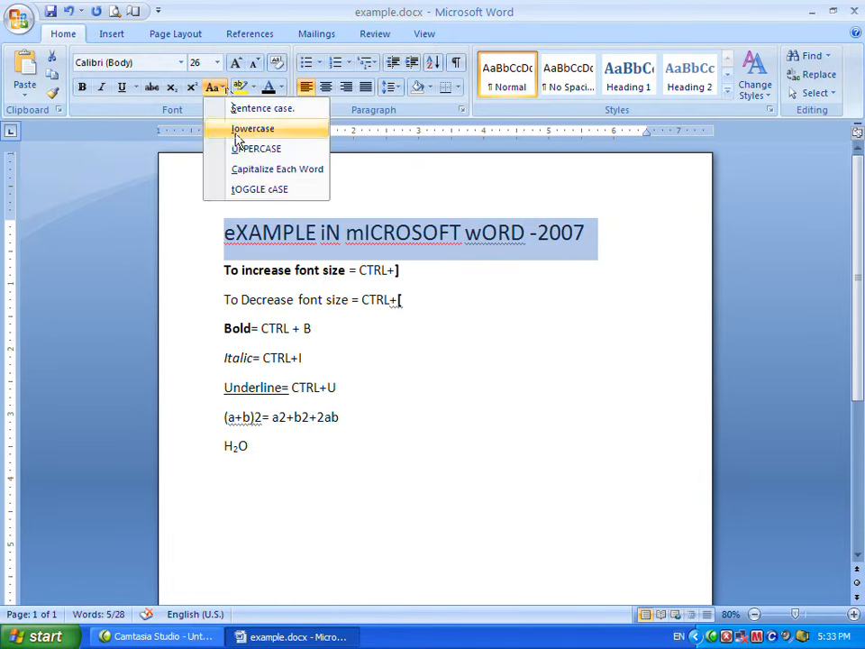
pyautogui.click(241, 149)
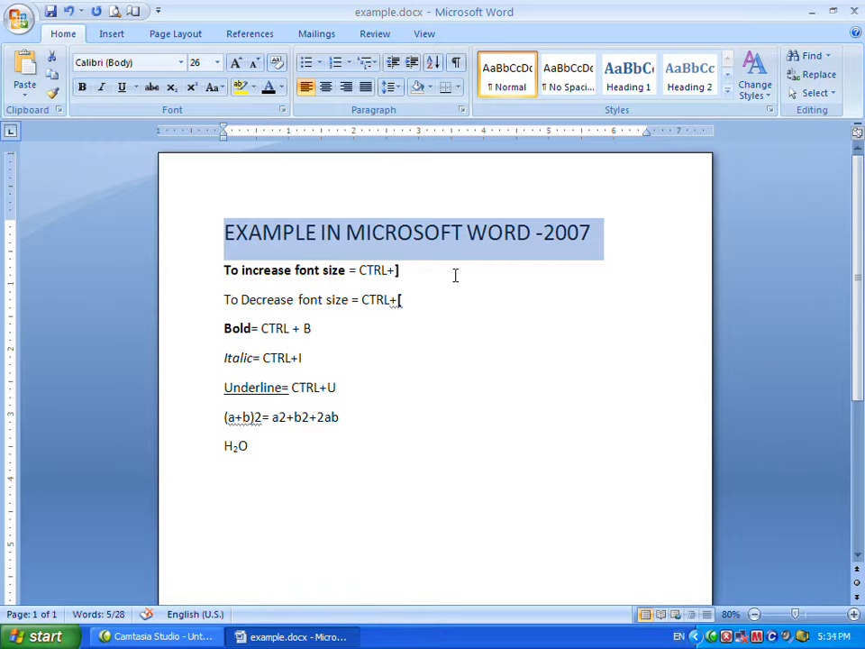
# Cycle the title's capitalization with the keyboard shortcut until it reads in Capitalize Each Word form.
pyautogui.hotkey('shift', 'F3')
pyautogui.hotkey('shift', 'F3')
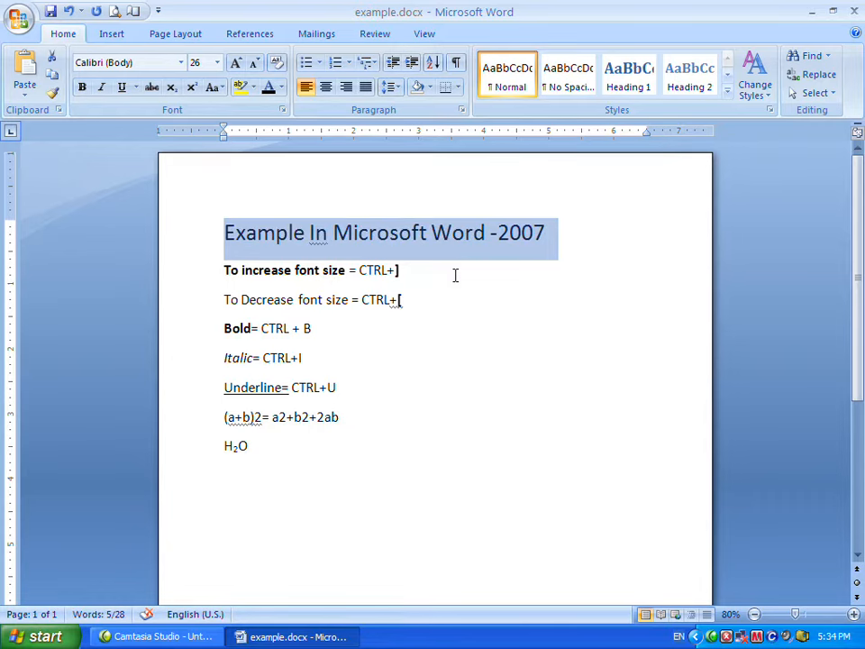
pyautogui.hotkey('shift', 'F3')
pyautogui.hotkey('shift', 'F3')
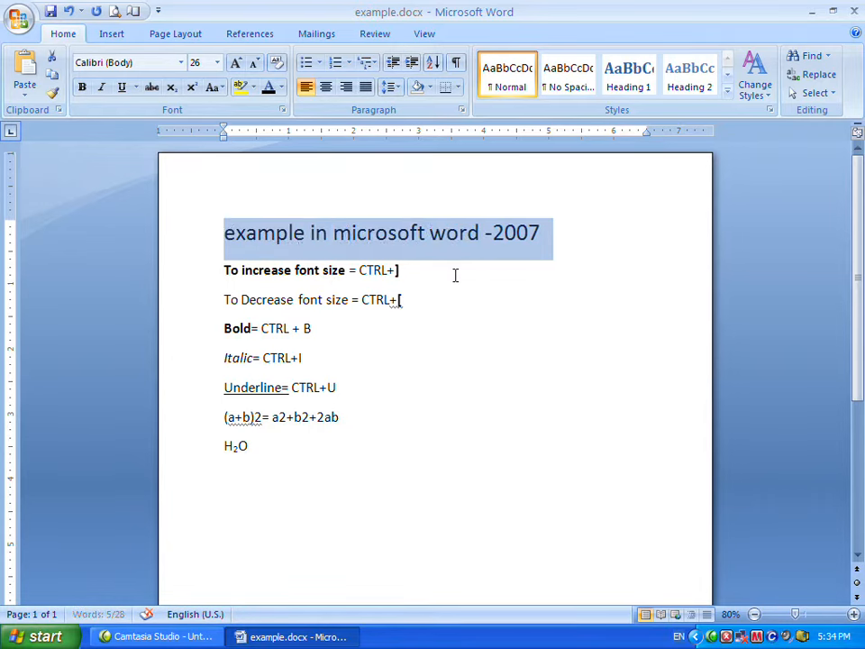
pyautogui.hotkey('shift', 'F3')
pyautogui.hotkey('shift', 'F3')
pyautogui.hotkey('shift', 'F3')
pyautogui.hotkey('shift', 'F3')
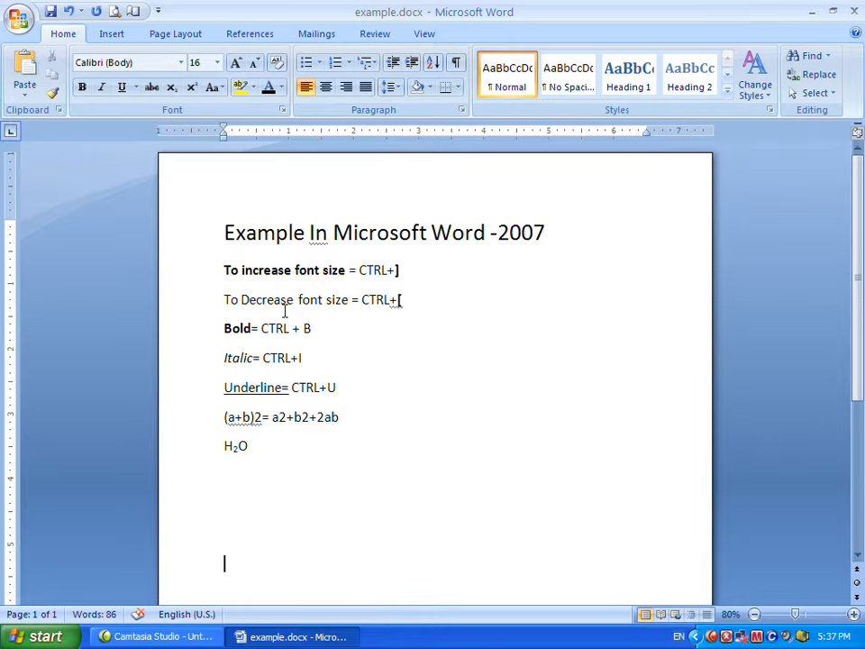
pyautogui.moveTo(226, 270); pyautogui.dragTo(296, 461)
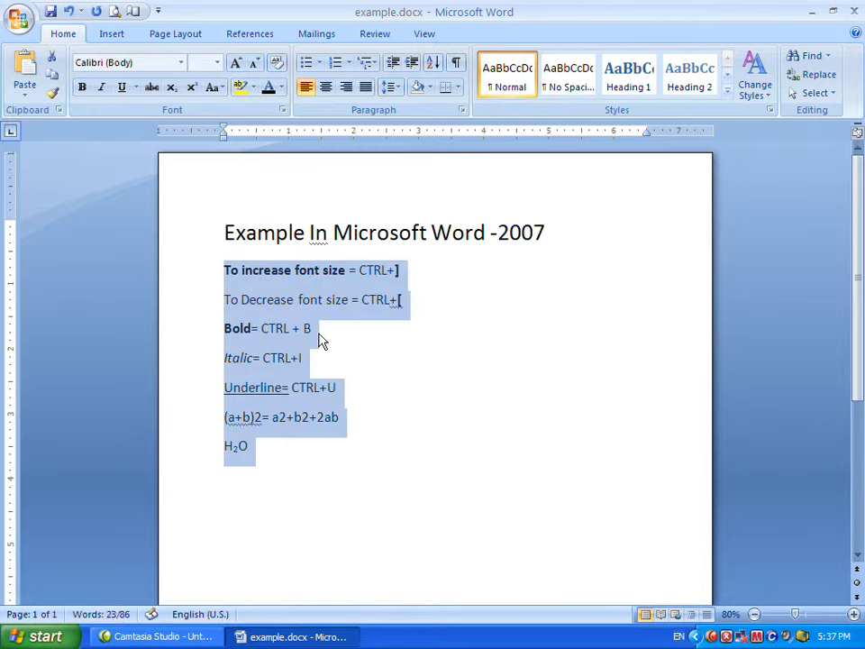
pyautogui.click(330, 329)
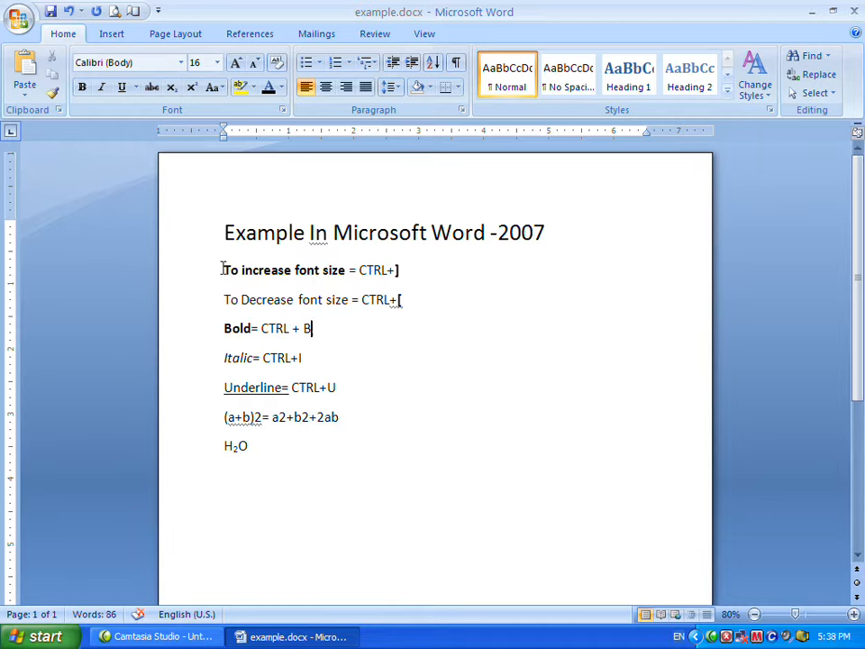
pyautogui.click(222, 270)
pyautogui.press('Down')
pyautogui.press('Down')
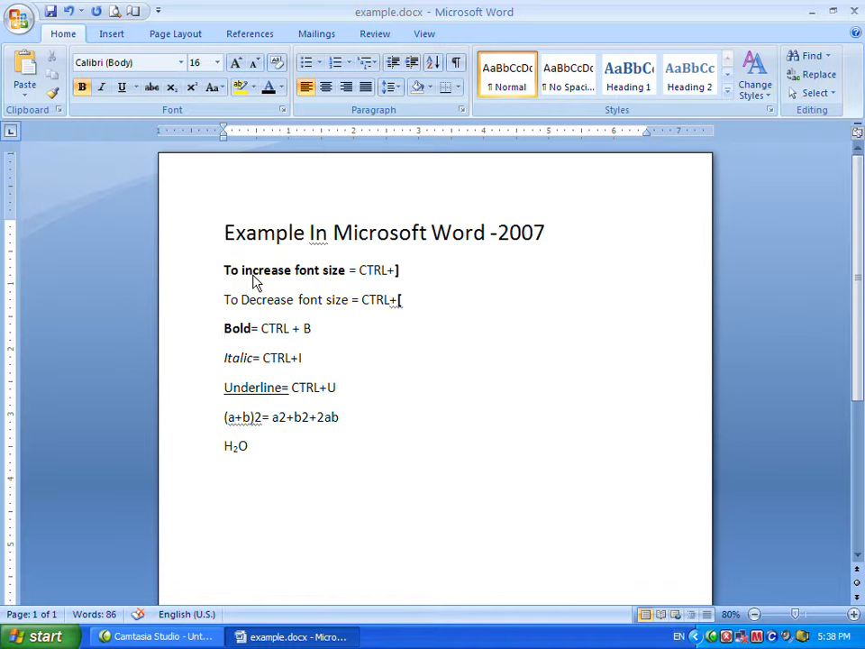
pyautogui.click(357, 326)
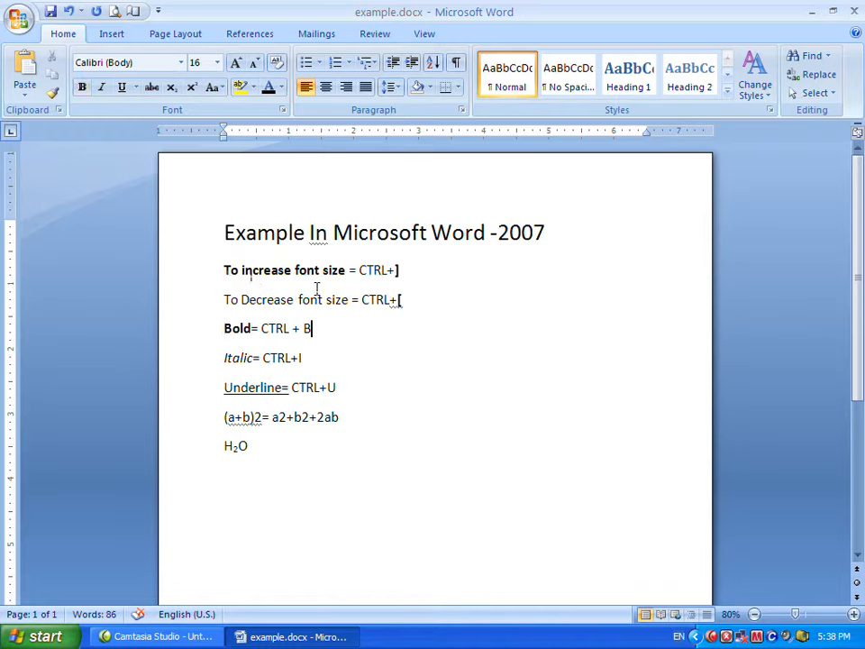
# Apply the 1) 2) 3) numbering format to the seven shortcut lines below the title.
pyautogui.moveTo(224, 268); pyautogui.dragTo(341, 448)
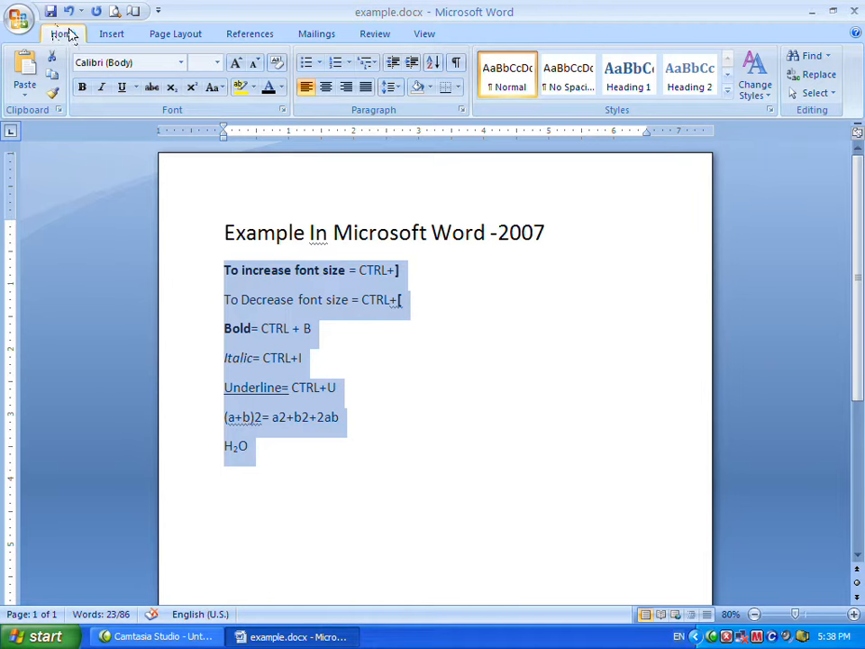
pyautogui.click(350, 64)
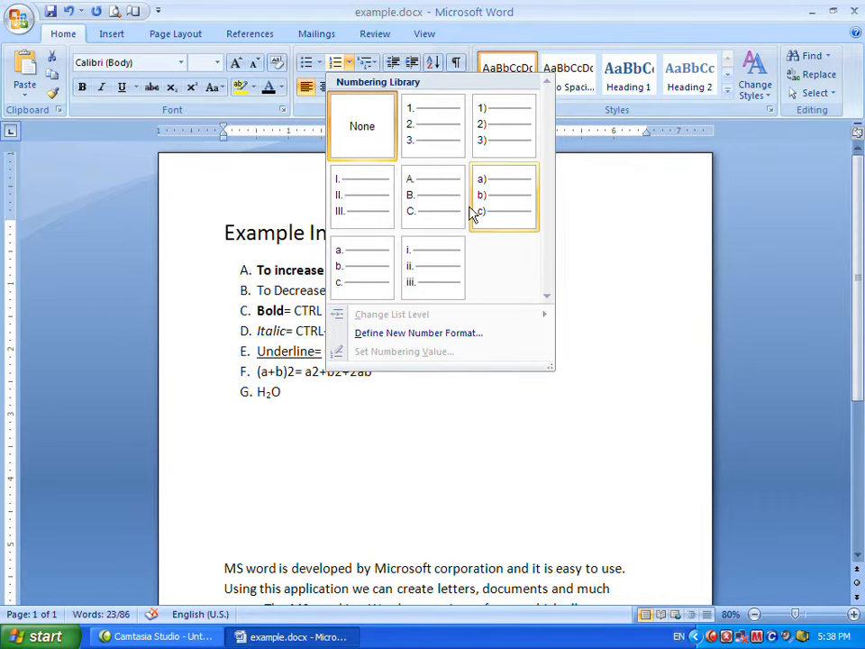
pyautogui.click(501, 137)
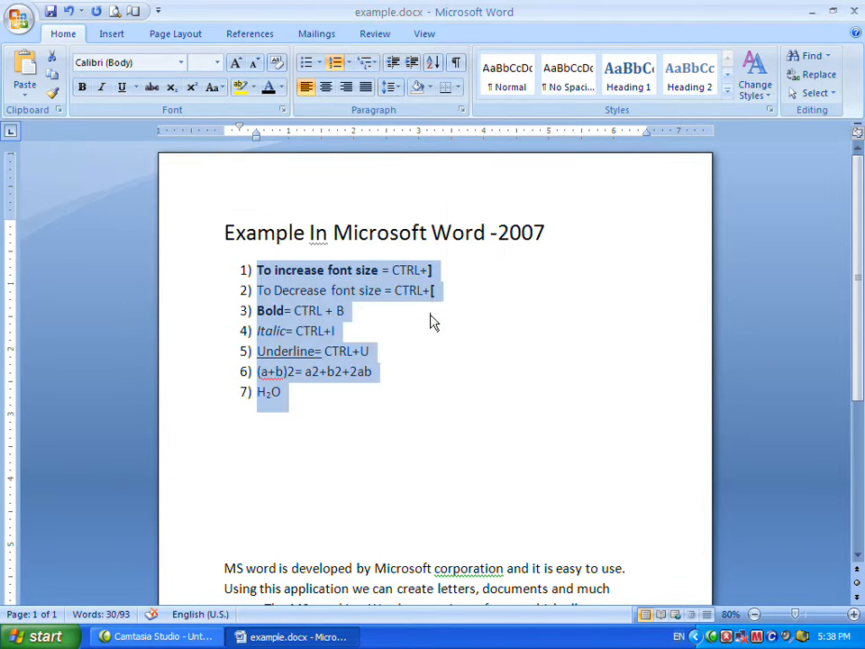
pyautogui.click(389, 318)
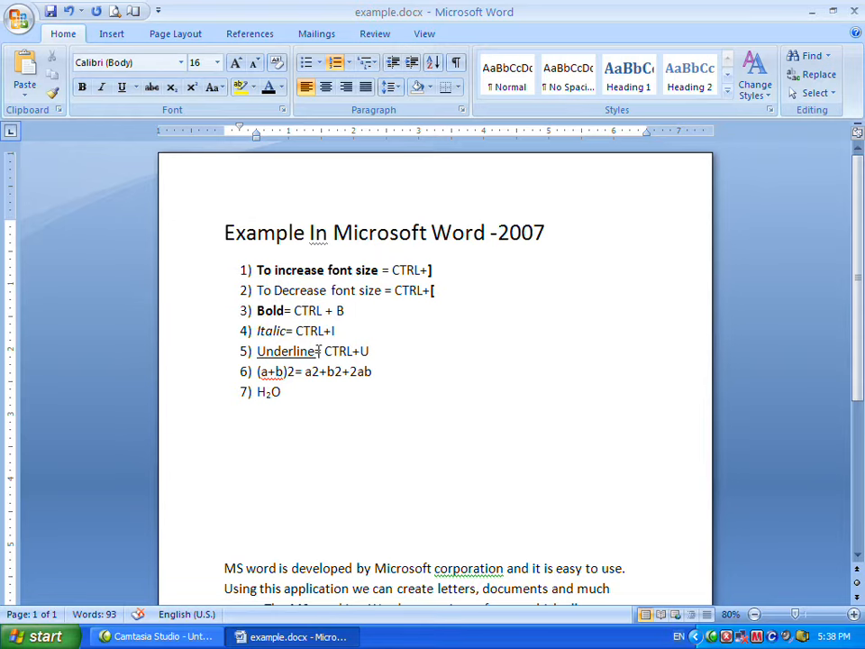
# Replace the numbering on the seven lines with checkmark bullets.
pyautogui.moveTo(279, 403); pyautogui.dragTo(256, 267)
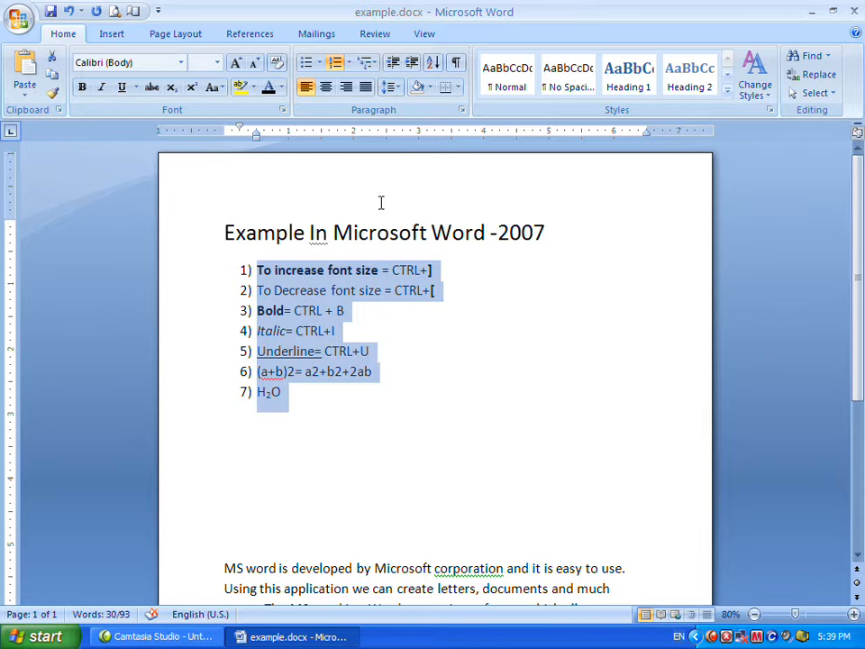
pyautogui.click(351, 291)
pyautogui.moveTo(258, 270); pyautogui.dragTo(355, 400)
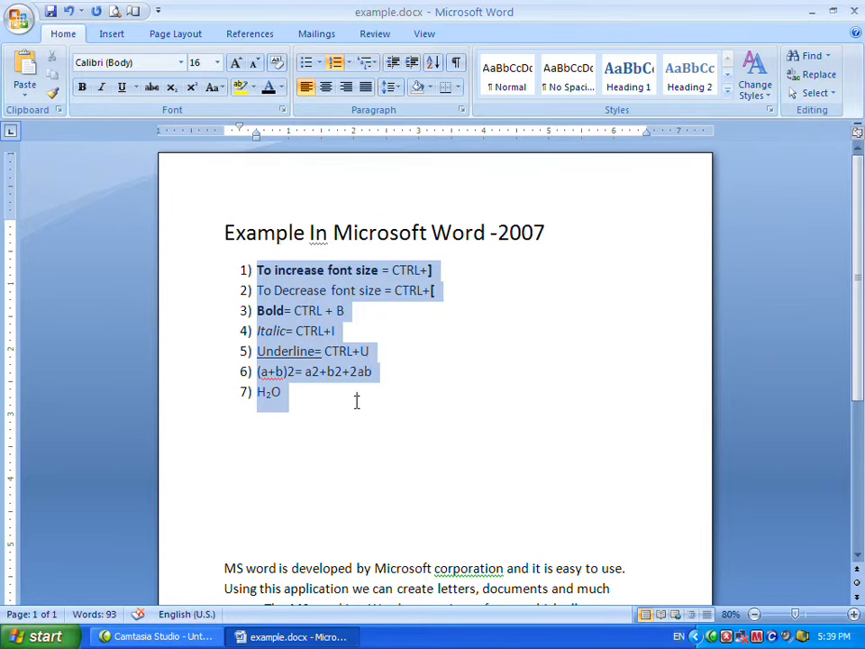
pyautogui.click(319, 62)
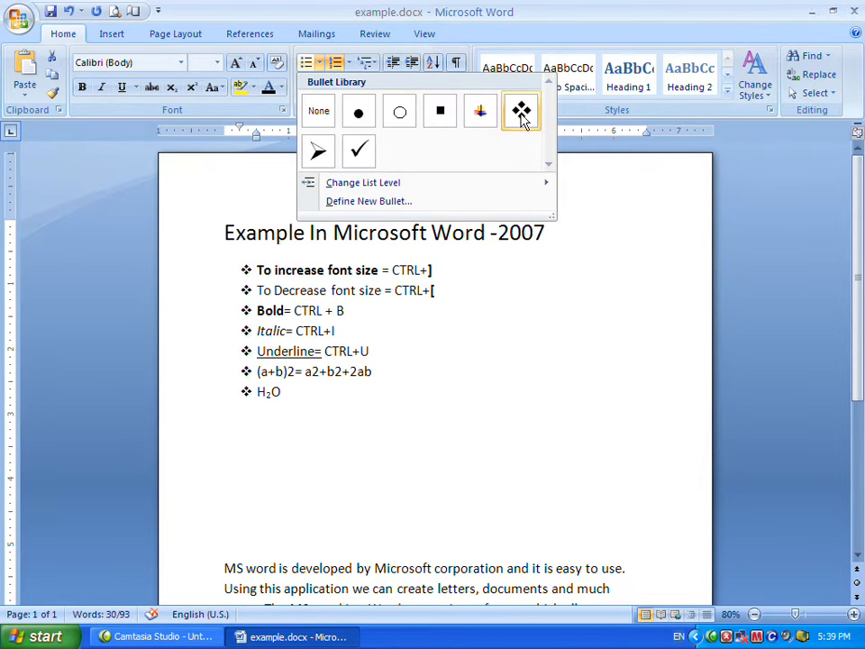
pyautogui.click(359, 151)
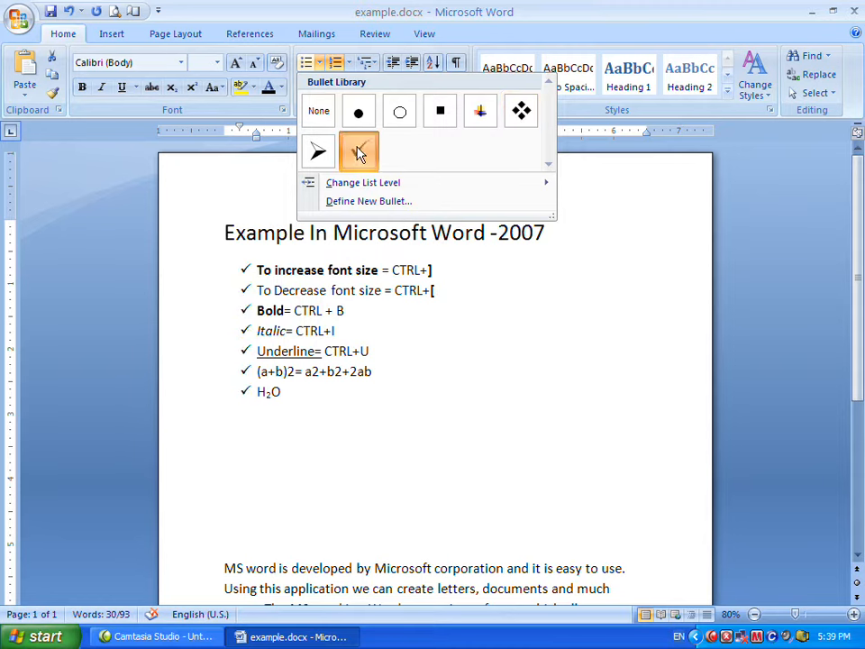
pyautogui.click(414, 329)
pyautogui.click(262, 280)
pyautogui.click(246, 290)
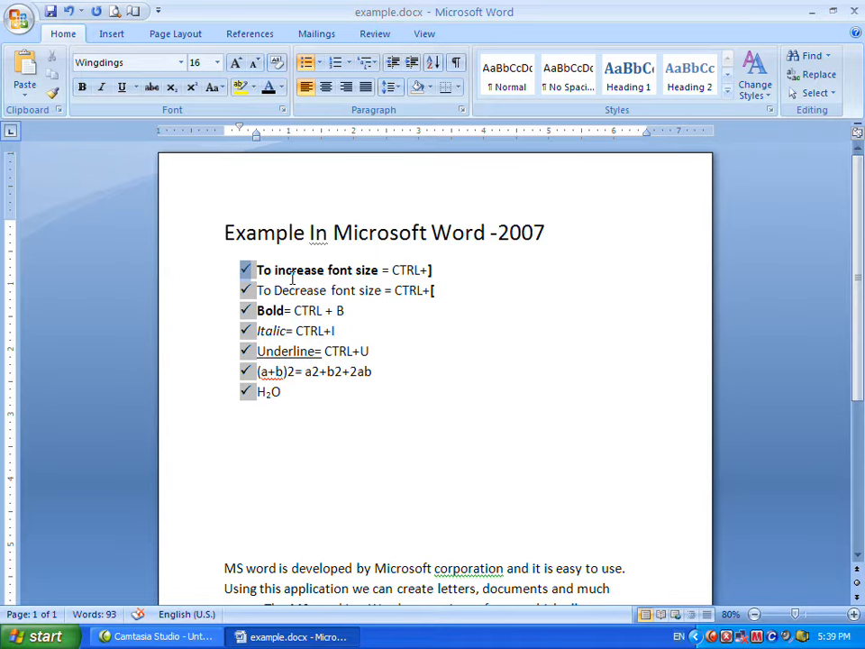
pyautogui.click(371, 304)
pyautogui.moveTo(290, 402); pyautogui.dragTo(256, 269)
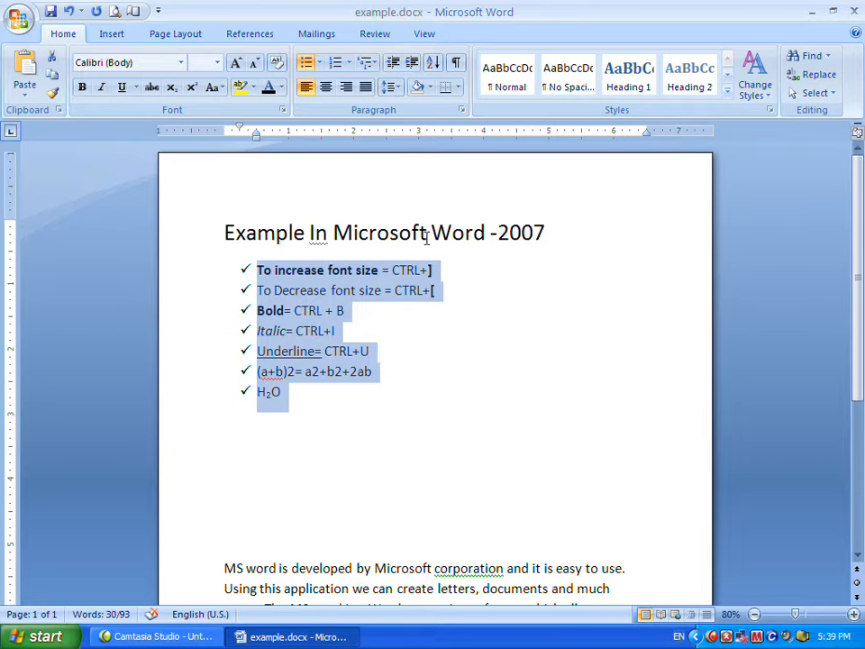
pyautogui.click(266, 271)
# Sort the bulleted lines by Field 1 as text in ascending order.
pyautogui.moveTo(258, 270); pyautogui.dragTo(326, 396)
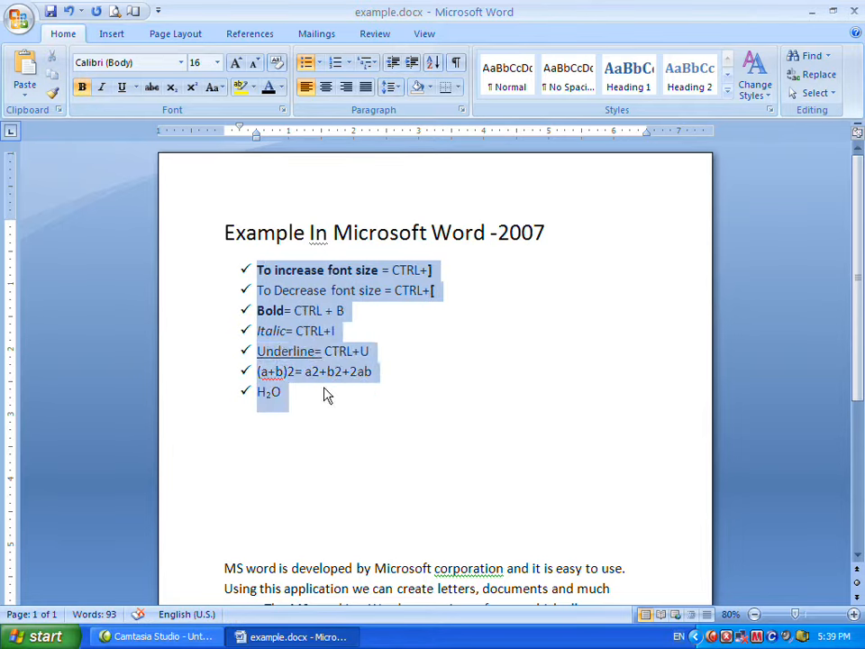
pyautogui.click(433, 63)
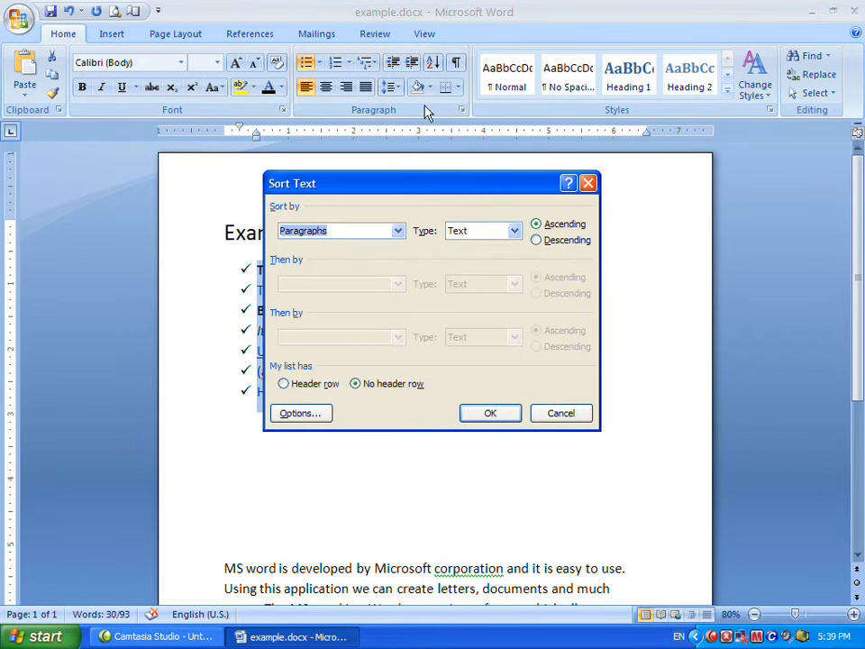
pyautogui.moveTo(321, 183); pyautogui.dragTo(403, 175)
pyautogui.click(469, 219)
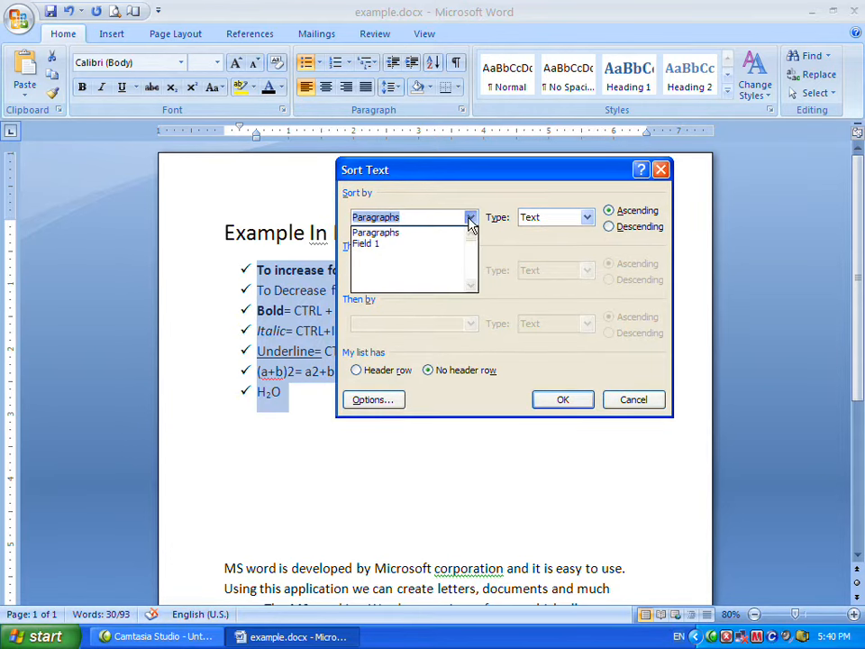
pyautogui.click(442, 244)
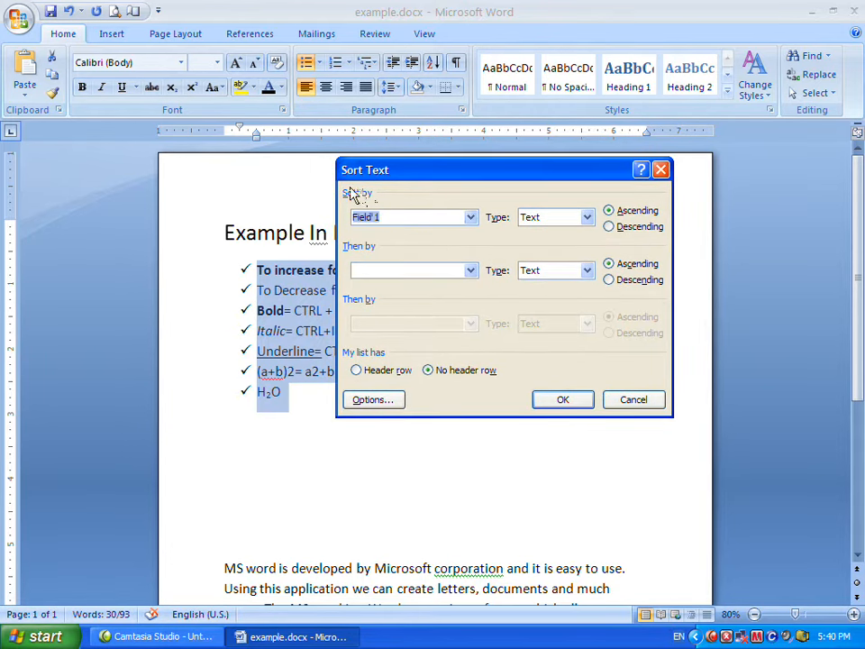
pyautogui.moveTo(550, 179); pyautogui.dragTo(475, 187)
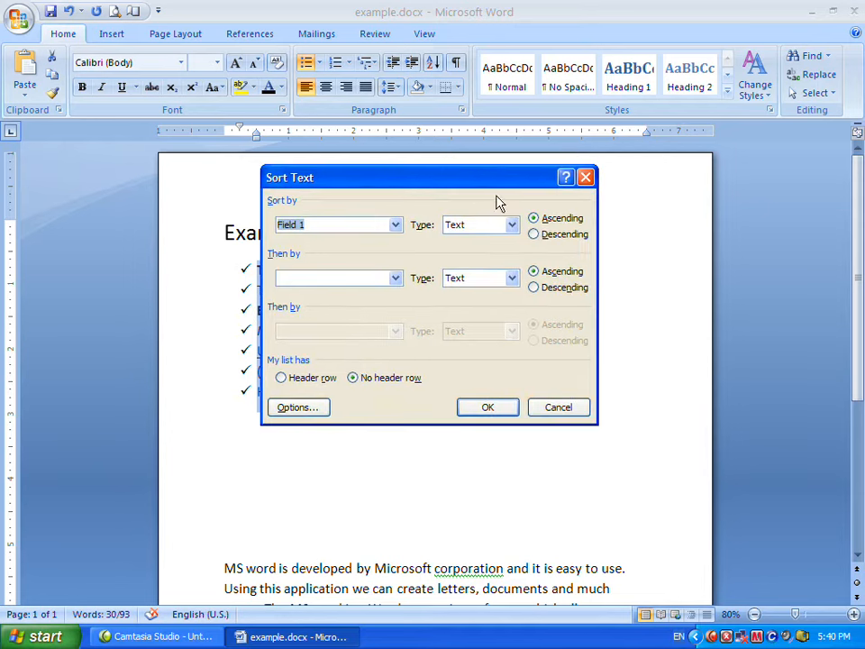
pyautogui.click(534, 219)
pyautogui.click(541, 235)
pyautogui.click(541, 223)
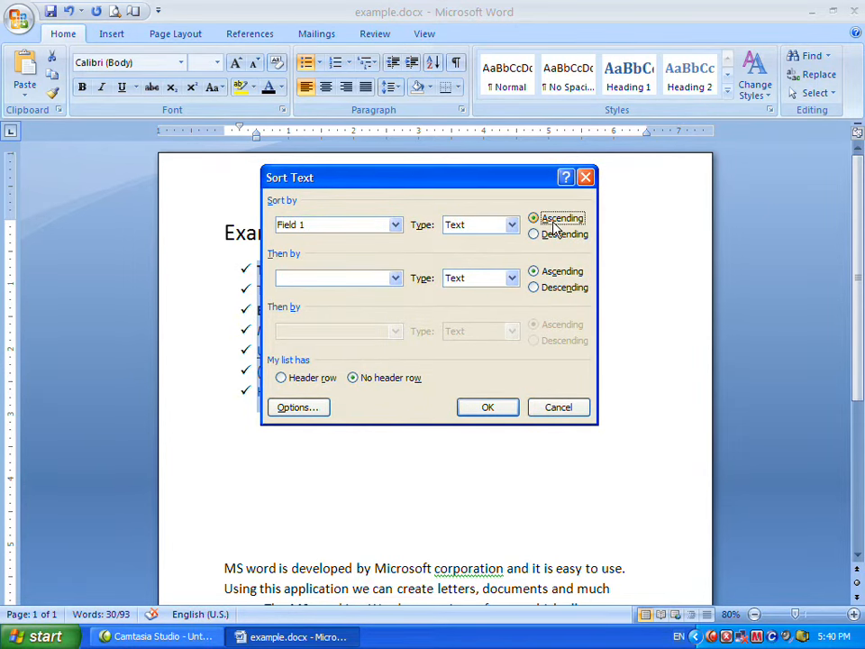
pyautogui.click(537, 238)
pyautogui.click(544, 224)
pyautogui.click(483, 410)
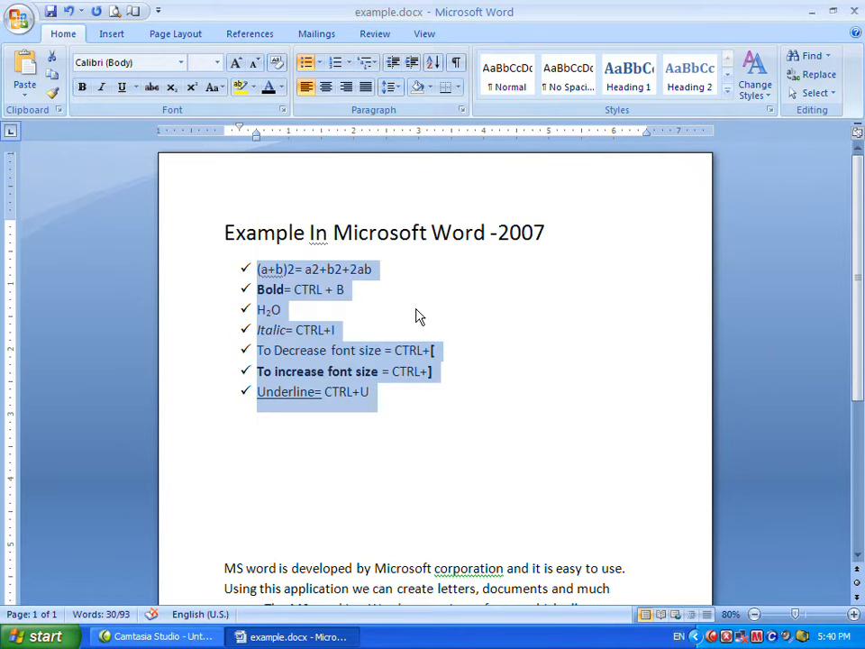
pyautogui.click(416, 311)
pyautogui.click(272, 269)
pyautogui.click(269, 270)
pyautogui.click(273, 289)
pyautogui.click(268, 310)
pyautogui.click(266, 329)
pyautogui.click(265, 350)
pyautogui.click(280, 391)
# Sort the bulleted lines by paragraphs in descending order.
pyautogui.moveTo(256, 268); pyautogui.dragTo(403, 400)
pyautogui.click(432, 65)
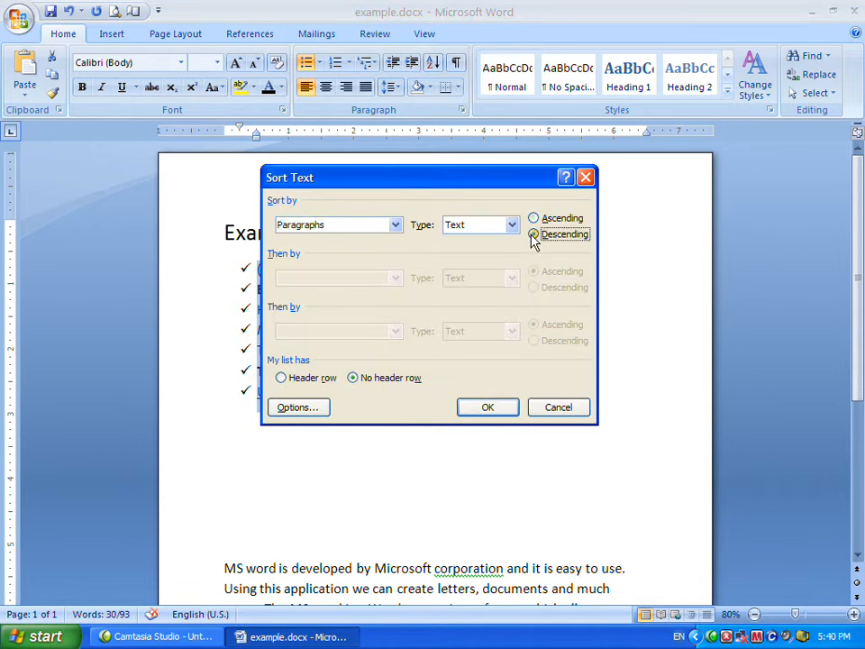
pyautogui.click(498, 410)
pyautogui.click(436, 372)
pyautogui.click(272, 310)
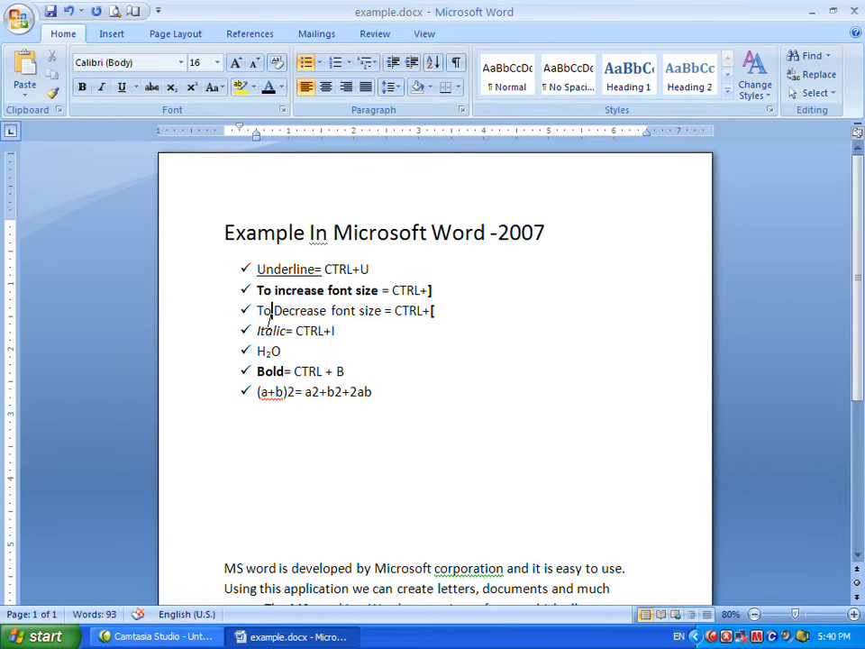
pyautogui.hotkey('ctrl', 'z')
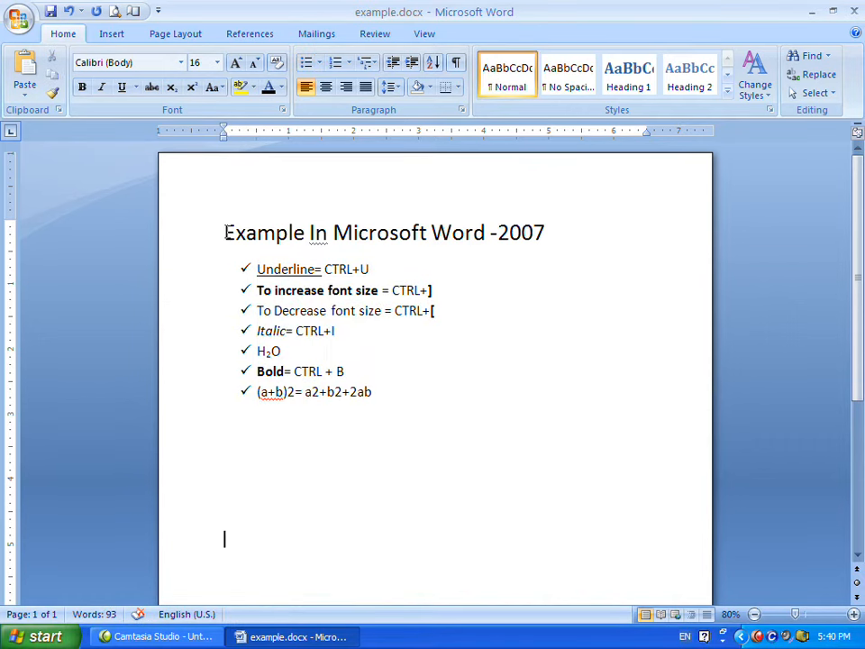
# Select the title line and set its font color to dark red.
pyautogui.moveTo(223, 232); pyautogui.dragTo(535, 235)
pyautogui.click(425, 272)
pyautogui.moveTo(226, 233); pyautogui.dragTo(535, 244)
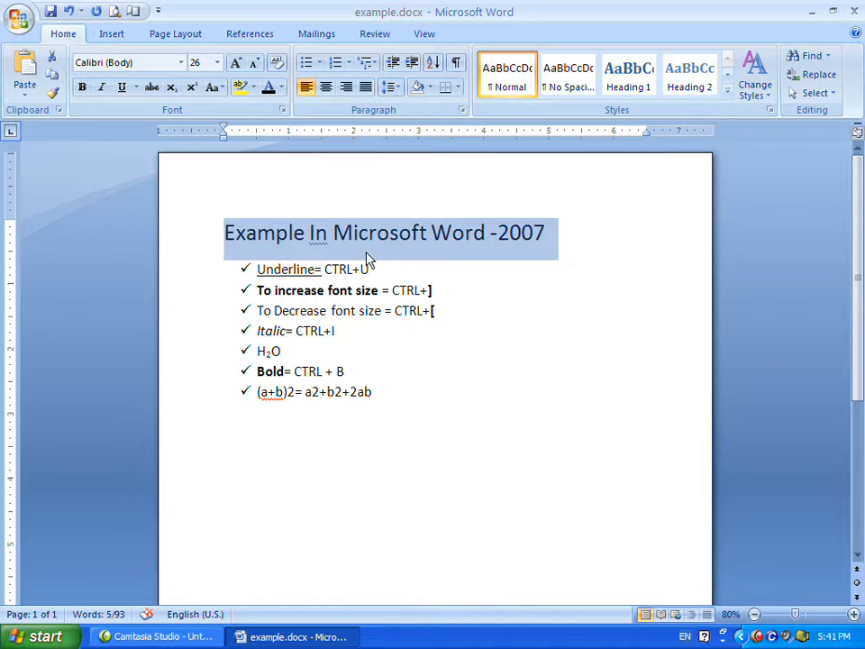
pyautogui.click(280, 88)
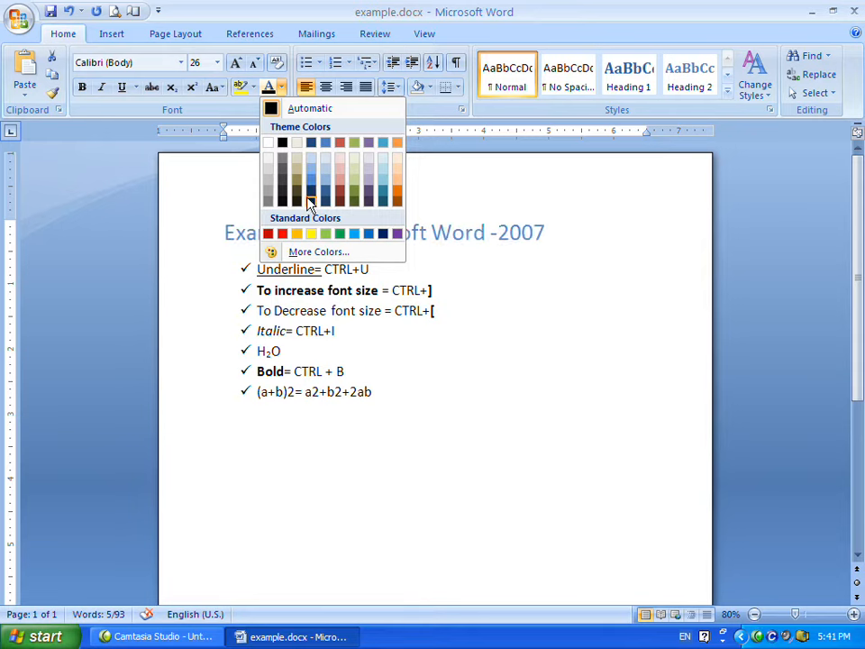
pyautogui.click(267, 234)
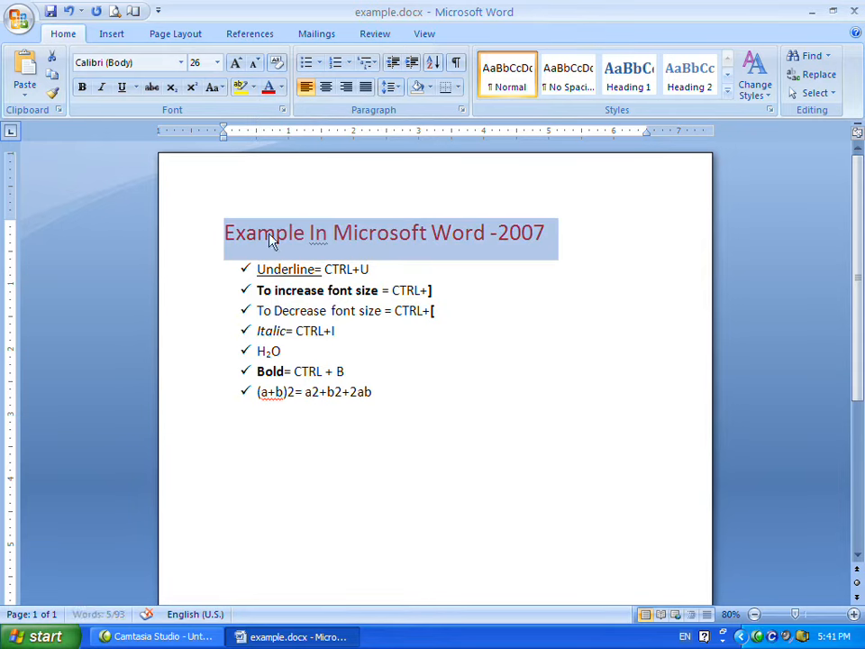
pyautogui.click(395, 232)
pyautogui.click(220, 233)
pyautogui.moveTo(220, 232); pyautogui.dragTo(502, 258)
pyautogui.click(409, 250)
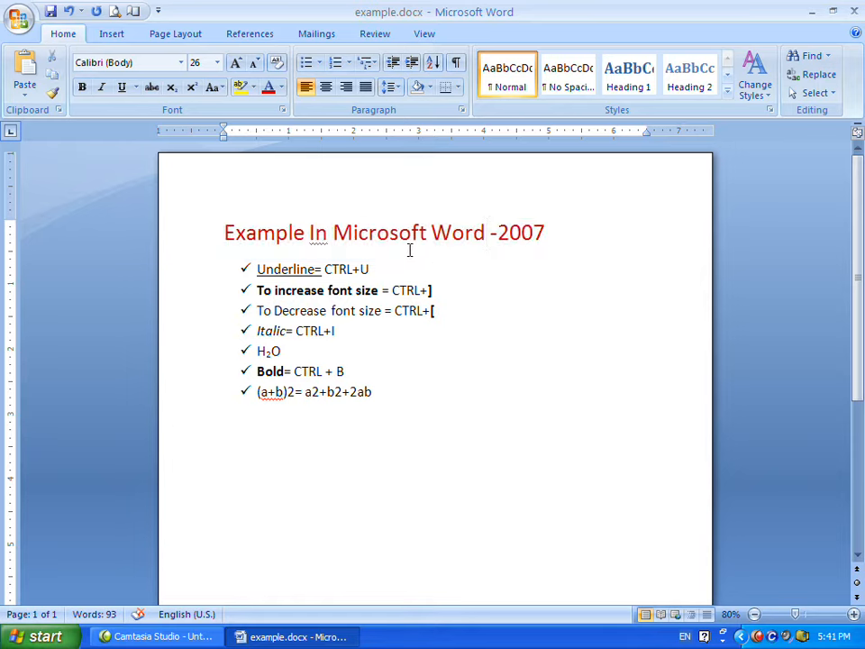
pyautogui.moveTo(218, 231); pyautogui.dragTo(519, 222)
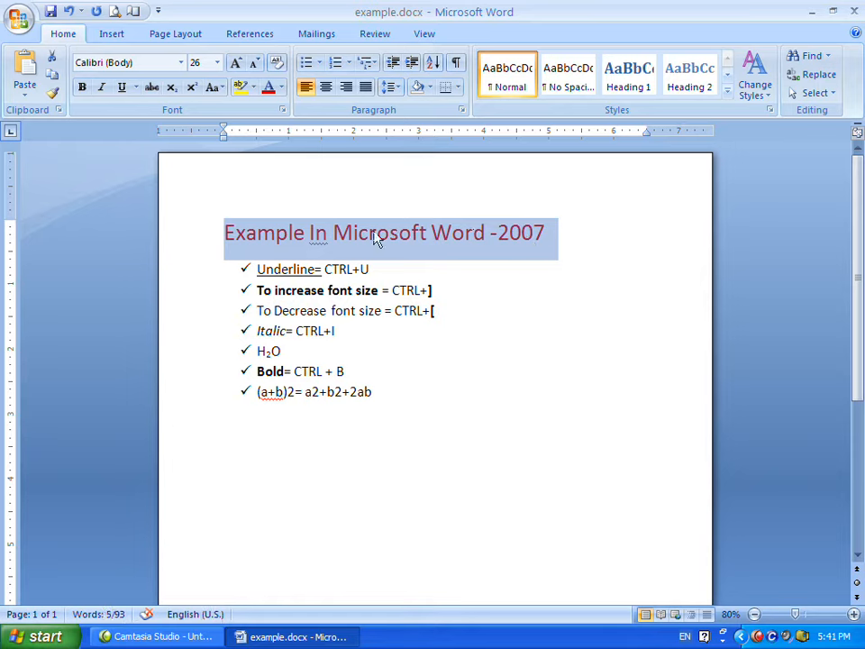
pyautogui.click(519, 268)
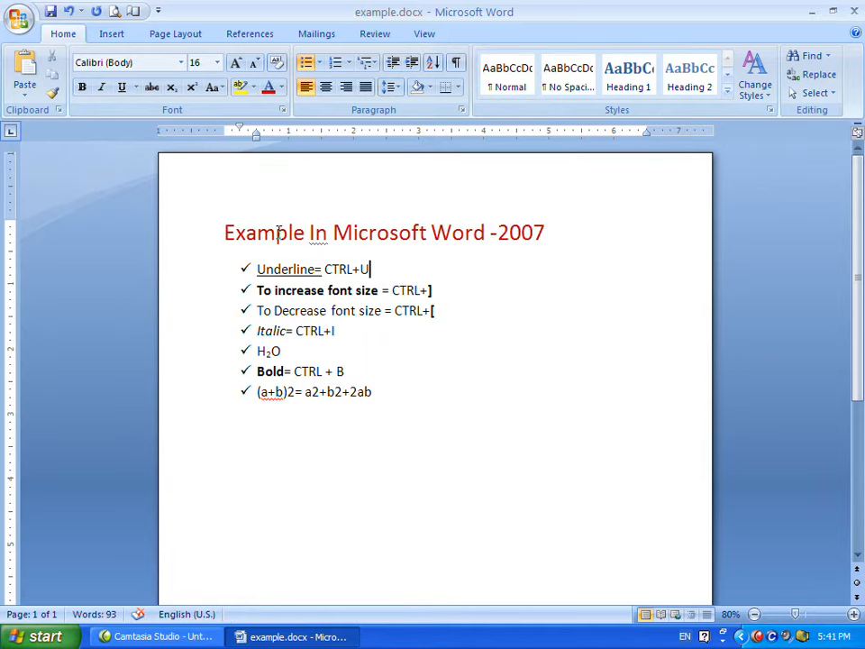
# Try a blue theme font color on the title, then switch it back to dark red.
pyautogui.moveTo(220, 233); pyautogui.dragTo(558, 239)
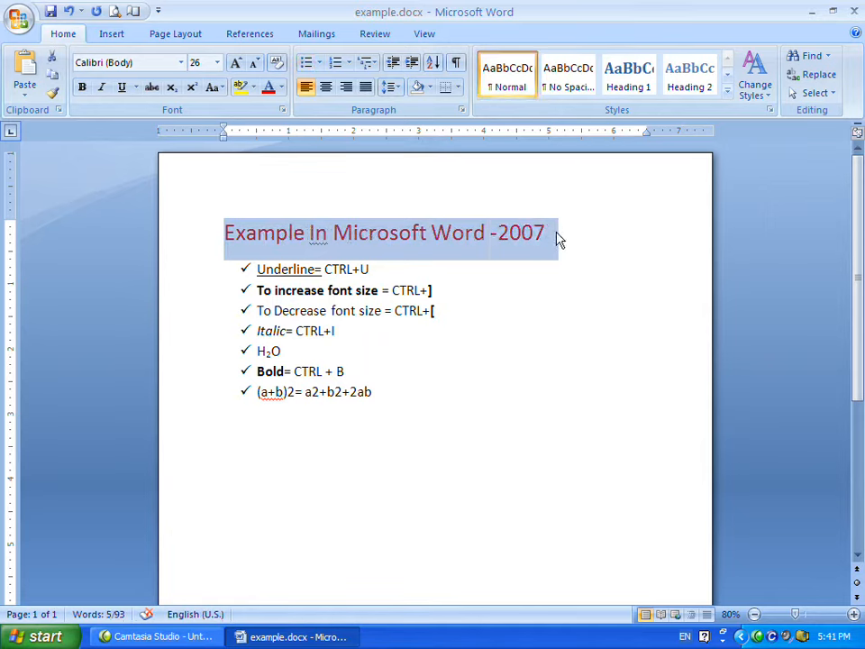
pyautogui.click(645, 197)
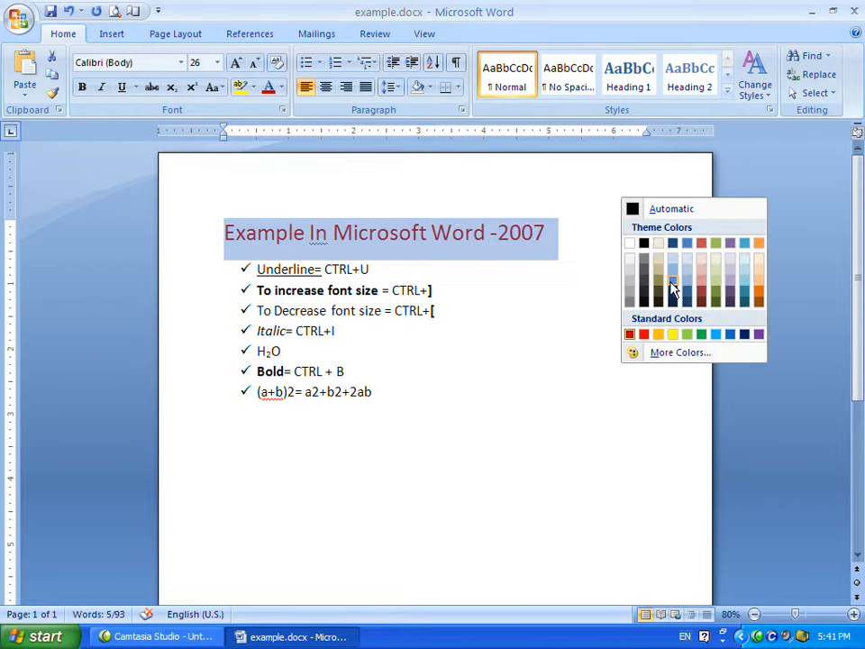
pyautogui.click(675, 287)
pyautogui.click(647, 194)
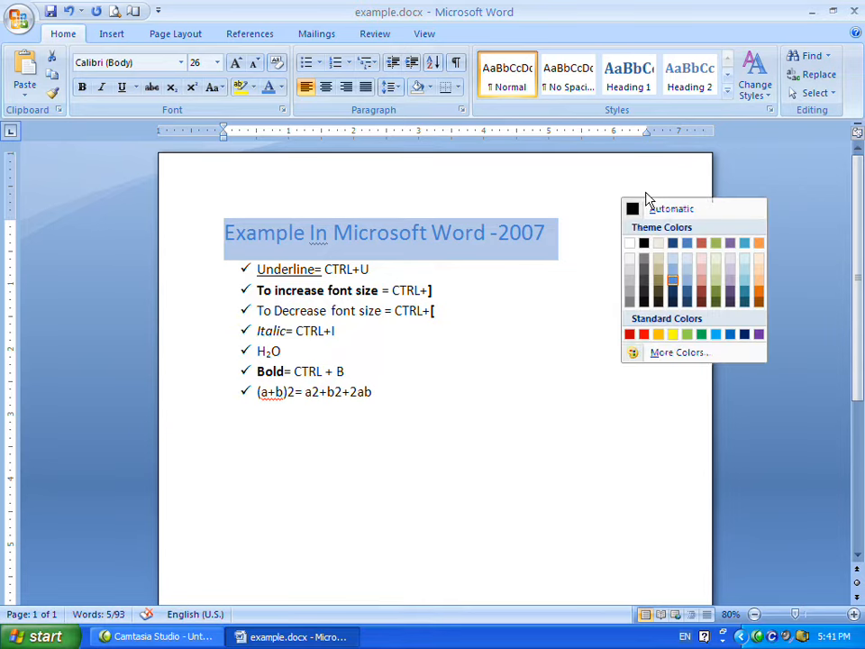
pyautogui.click(630, 333)
pyautogui.click(461, 254)
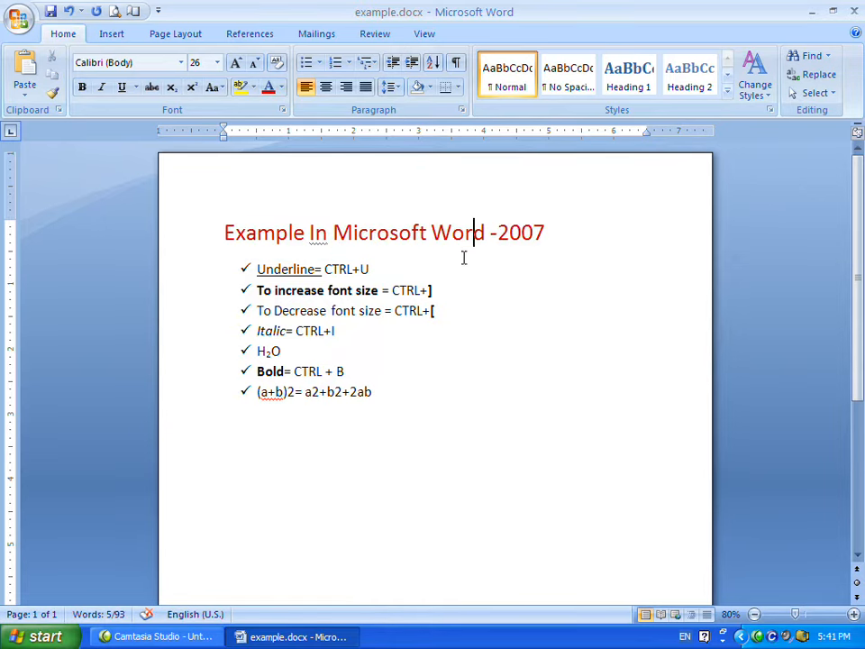
# Try an orange font color on the title, then set it back to dark red.
pyautogui.moveTo(229, 236); pyautogui.dragTo(535, 231)
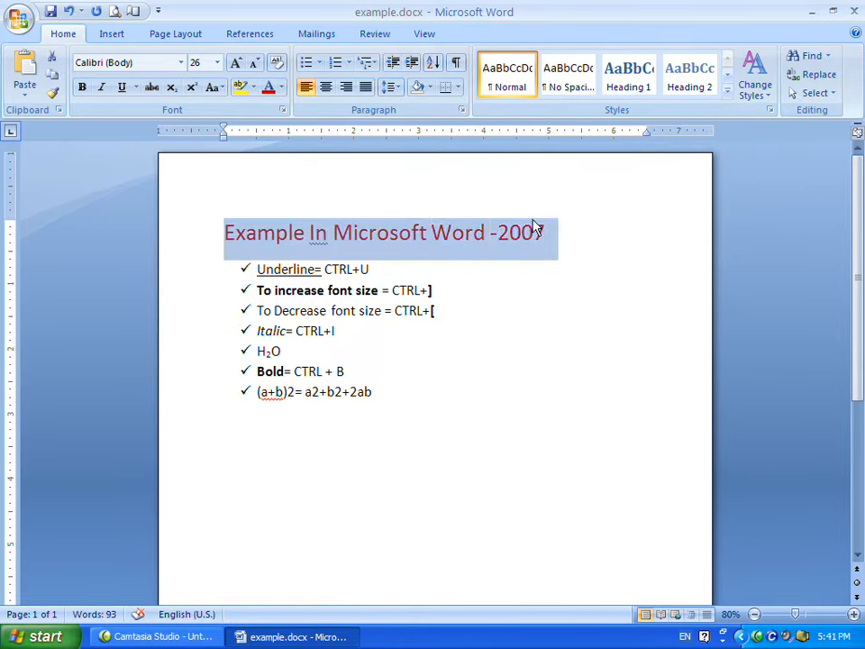
pyautogui.click(281, 87)
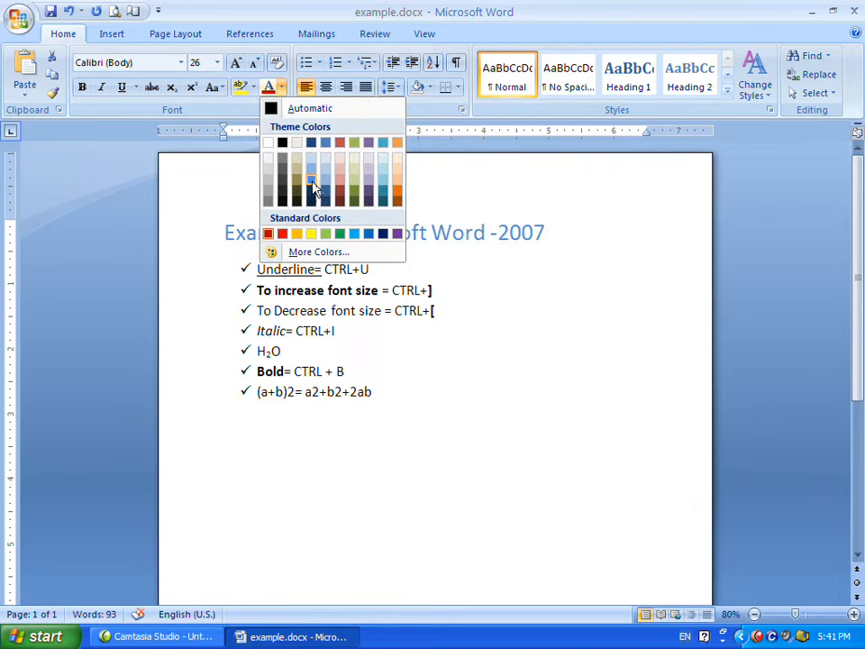
pyautogui.click(295, 234)
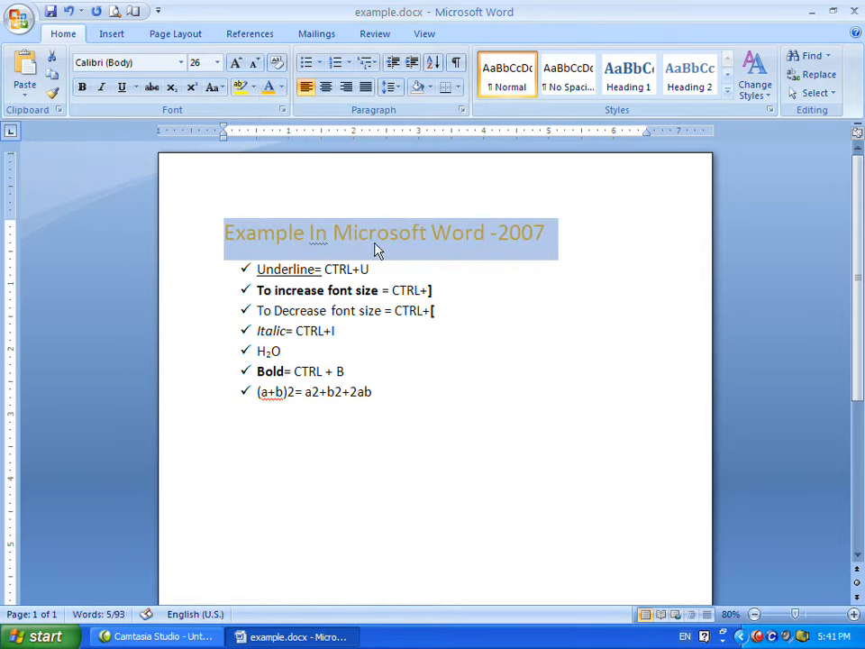
pyautogui.click(280, 88)
pyautogui.click(269, 235)
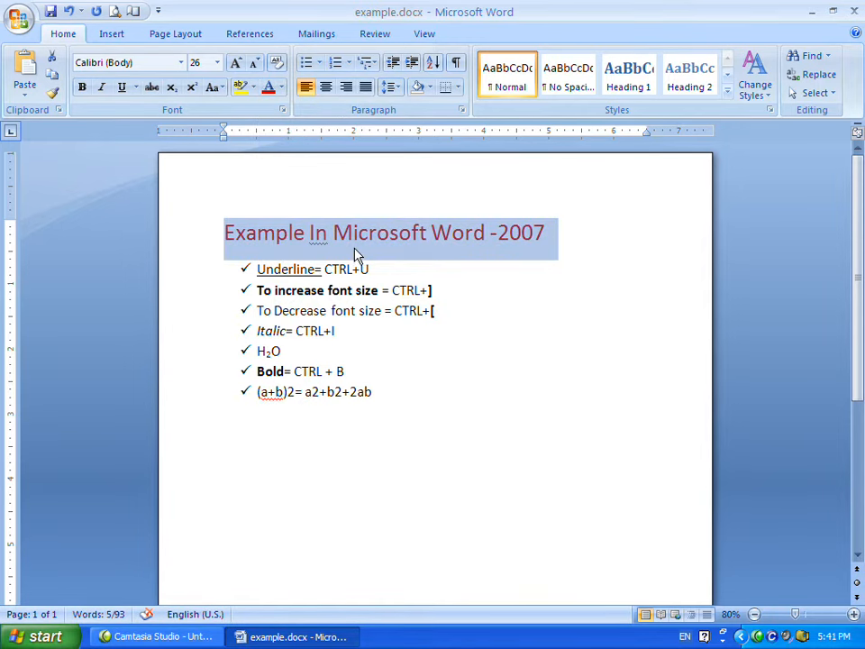
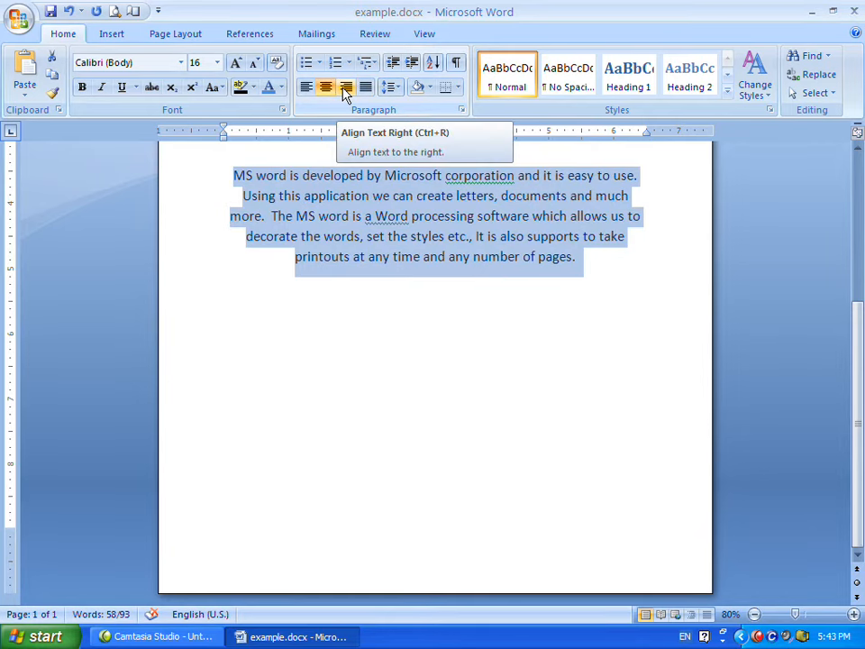
# Right-align and then justify the selected paragraph.
pyautogui.click(345, 90)
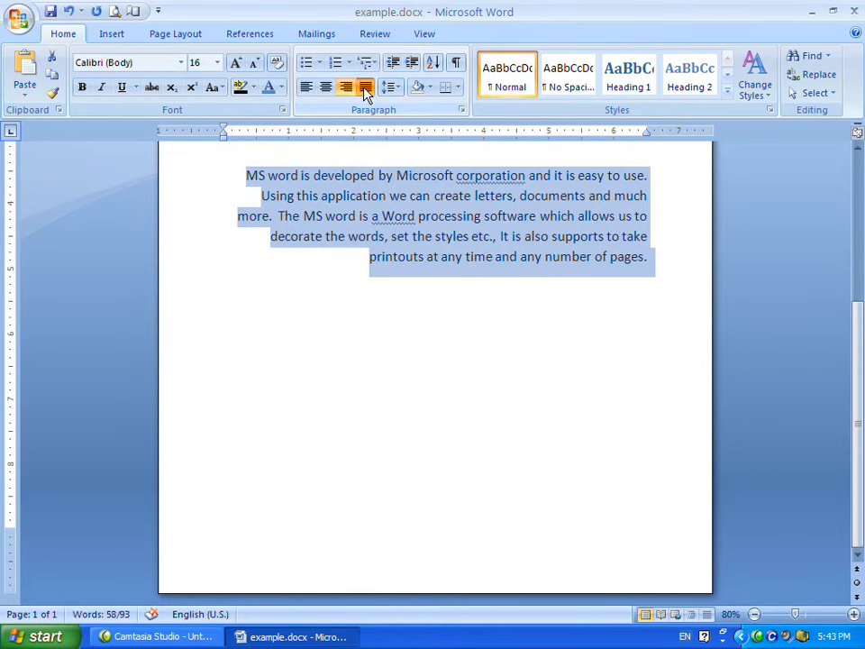
pyautogui.click(365, 90)
pyautogui.click(464, 237)
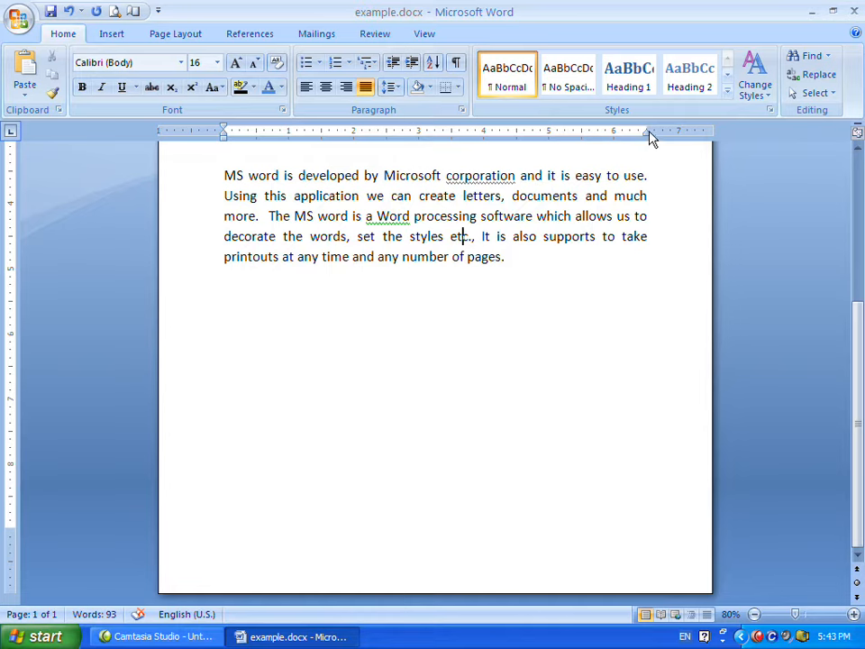
# Select the whole paragraph and cycle through left, center, right and justified alignment, finishing with left alignment.
pyautogui.click(224, 131)
pyautogui.moveTo(224, 174); pyautogui.dragTo(507, 256)
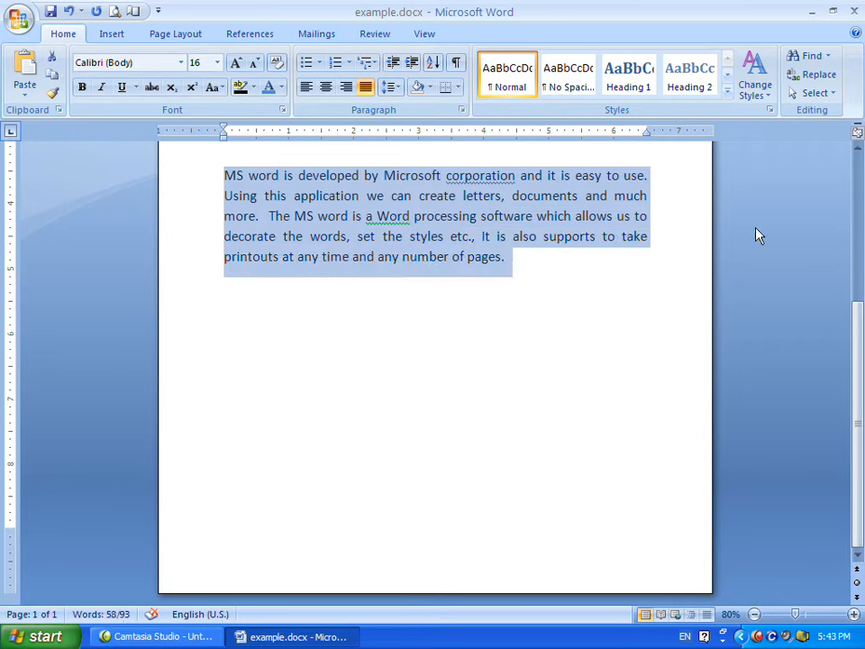
pyautogui.click(306, 89)
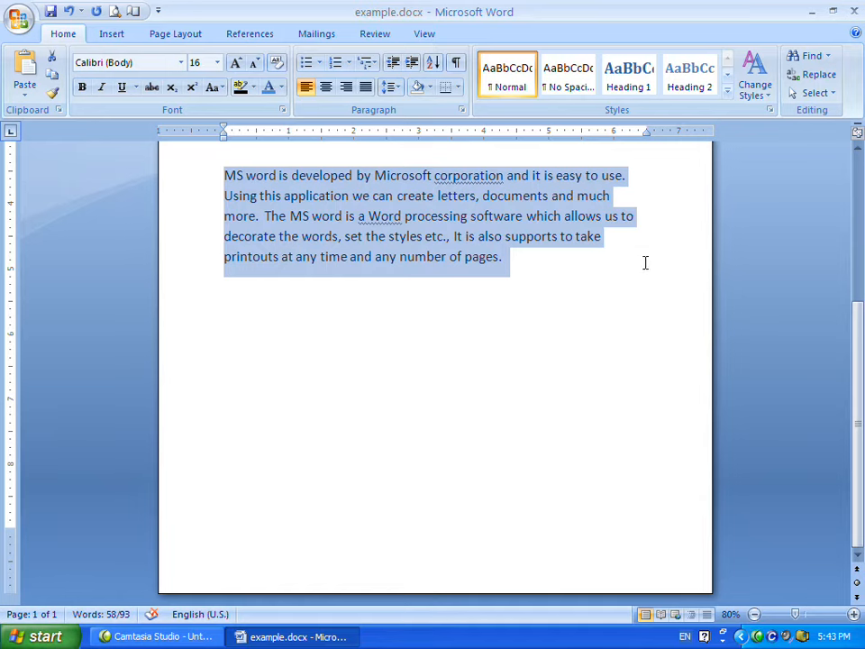
pyautogui.click(326, 87)
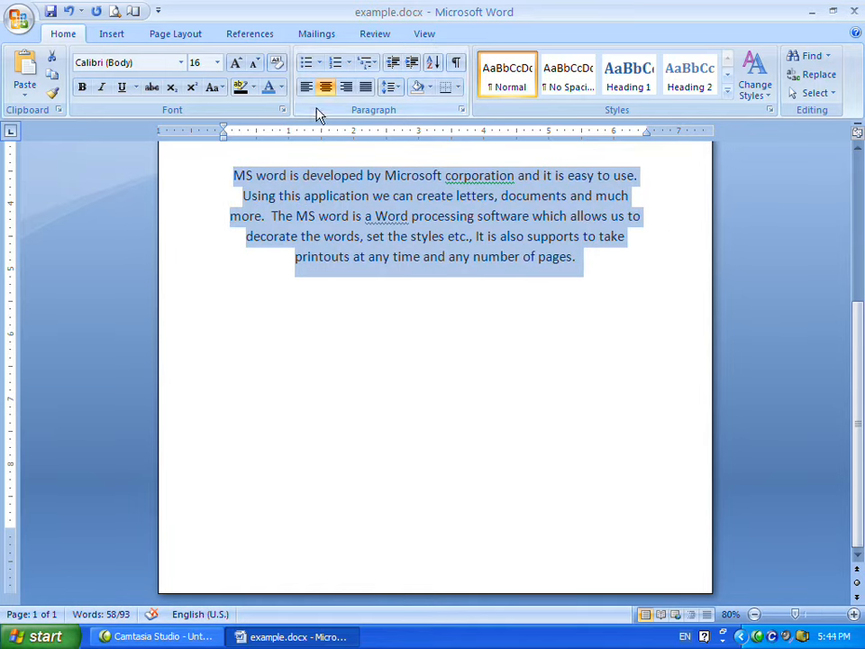
pyautogui.click(346, 87)
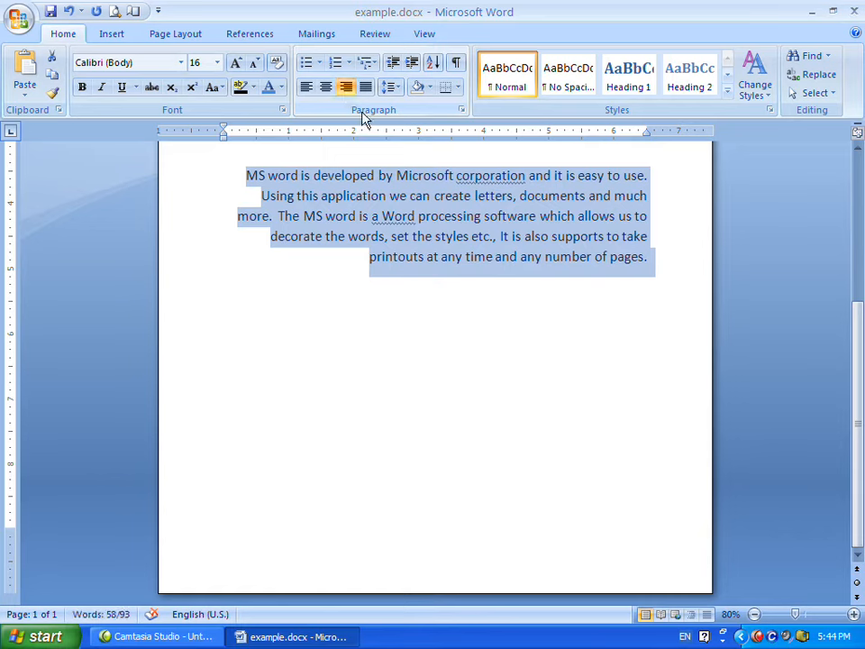
pyautogui.click(365, 88)
pyautogui.click(327, 88)
pyautogui.click(346, 89)
pyautogui.click(365, 87)
pyautogui.click(306, 88)
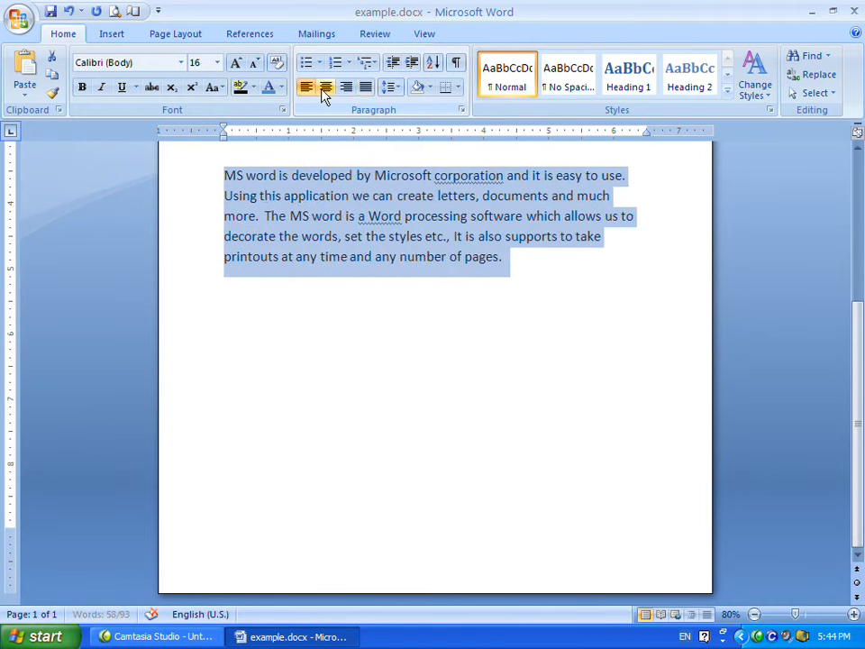
pyautogui.click(327, 88)
pyautogui.click(346, 88)
pyautogui.click(365, 88)
pyautogui.click(308, 89)
pyautogui.click(326, 88)
pyautogui.click(307, 88)
pyautogui.click(535, 265)
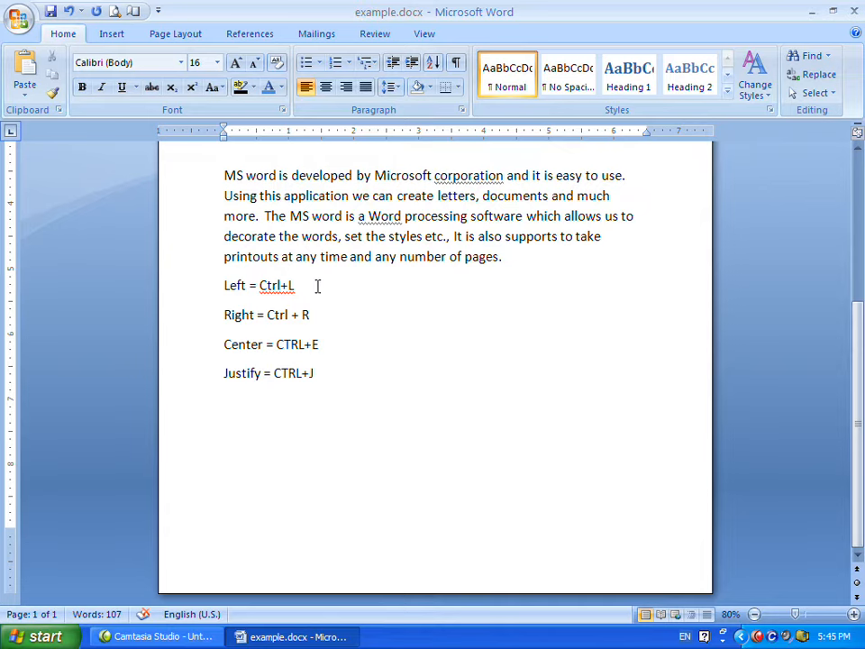
# Review the alignment shortcut lines listed below the paragraph.
pyautogui.click(316, 286)
pyautogui.moveTo(221, 286); pyautogui.dragTo(298, 285)
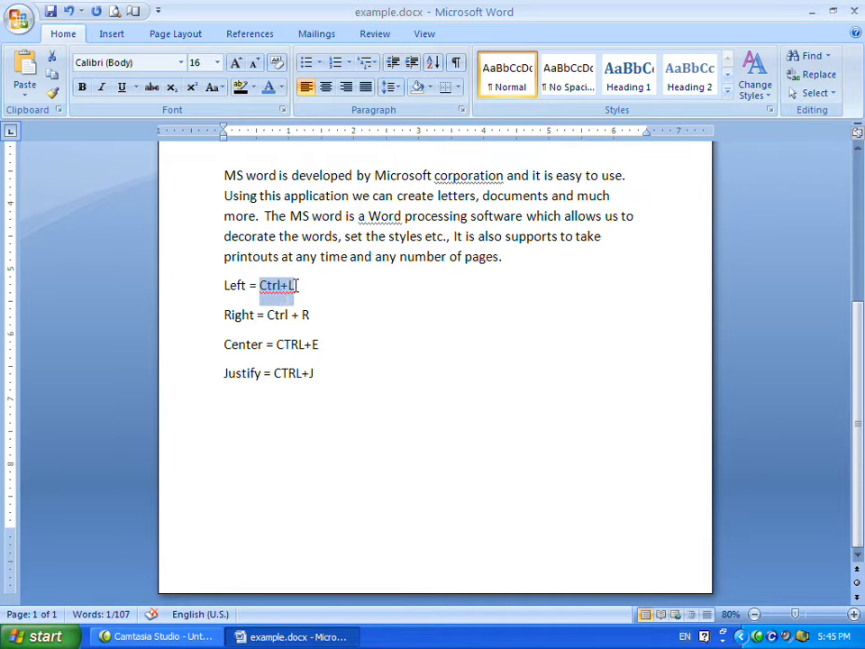
pyautogui.click(302, 286)
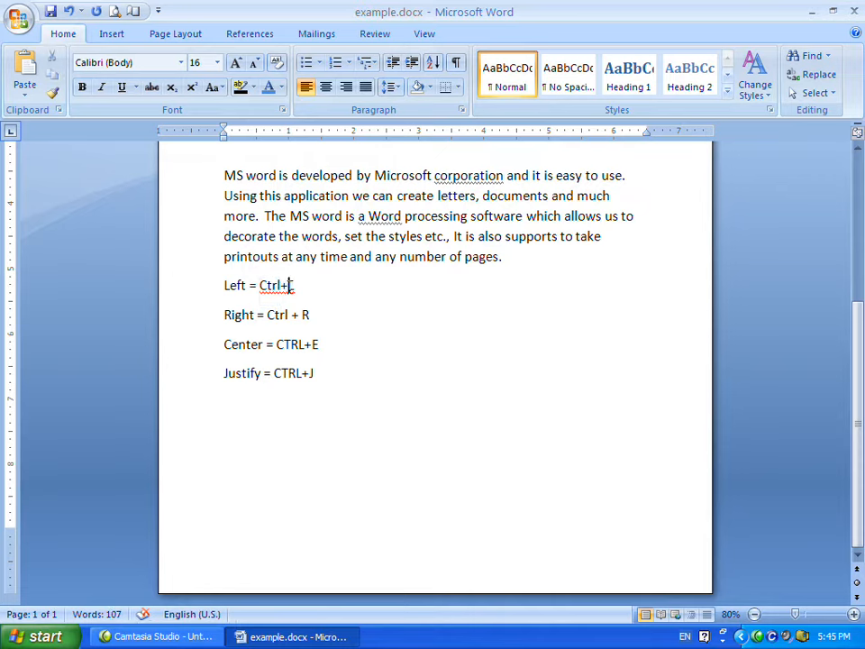
pyautogui.moveTo(225, 314); pyautogui.dragTo(311, 315)
pyautogui.click(317, 314)
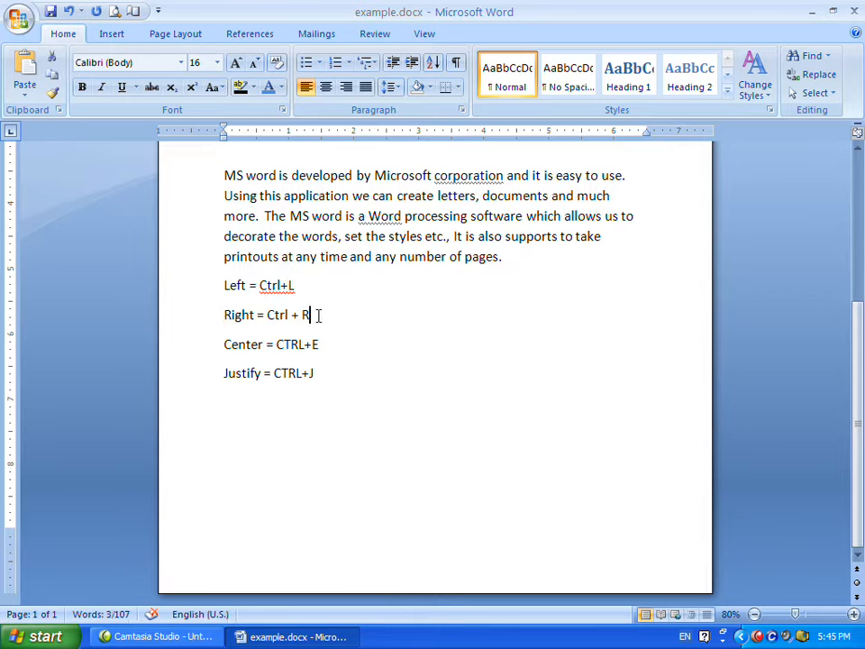
pyautogui.moveTo(224, 346); pyautogui.dragTo(320, 346)
pyautogui.moveTo(225, 382); pyautogui.dragTo(318, 372)
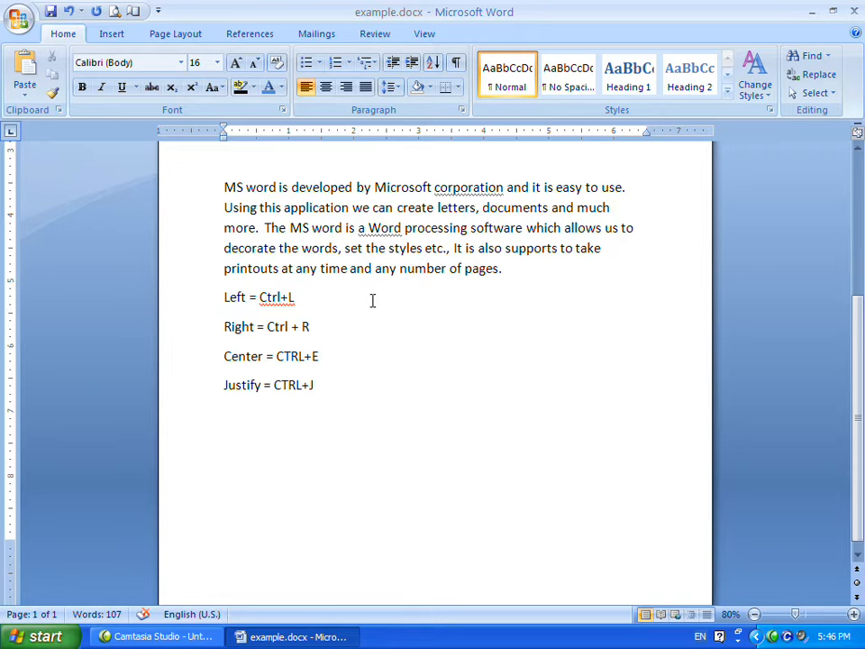
# Copy the phrase 'MS word is developed' from the paragraph and paste it on an empty line below the shortcut list.
pyautogui.moveTo(224, 187); pyautogui.dragTo(360, 189)
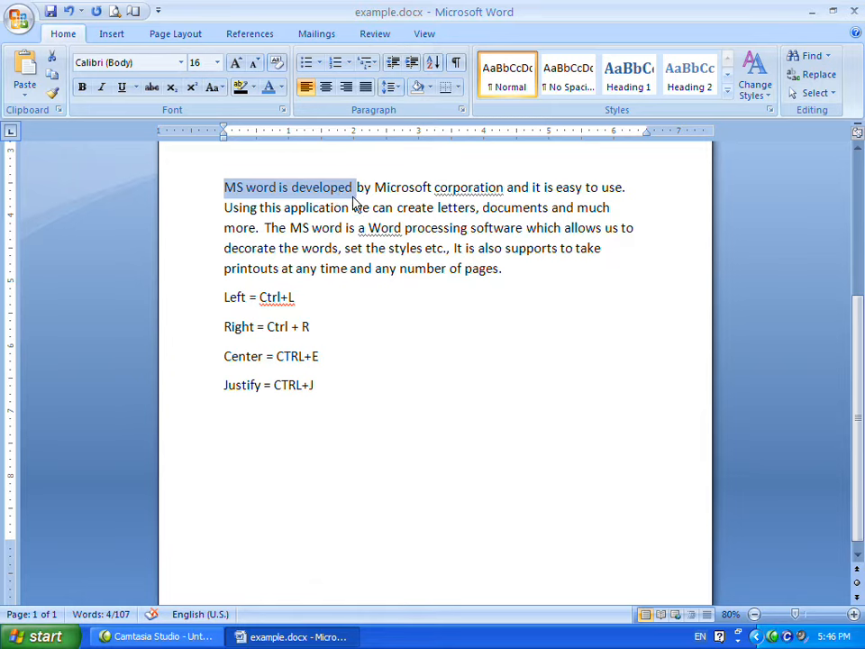
pyautogui.click(358, 189)
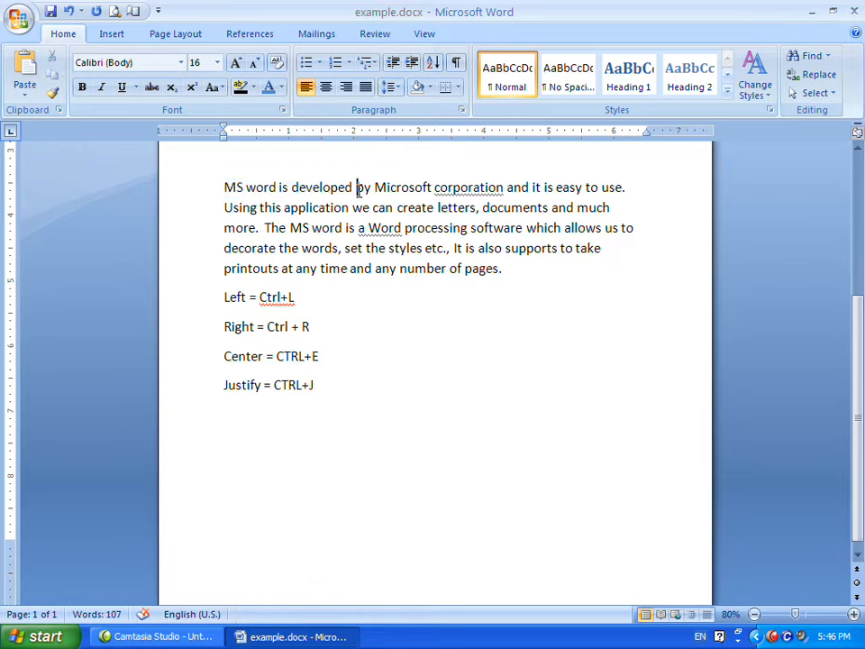
pyautogui.doubleClick(358, 189)
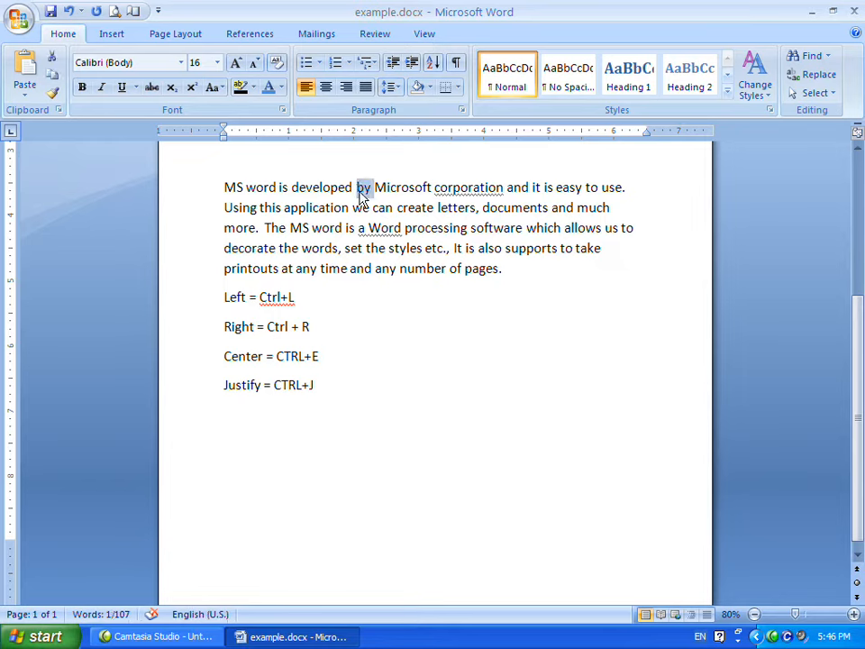
pyautogui.click(362, 208)
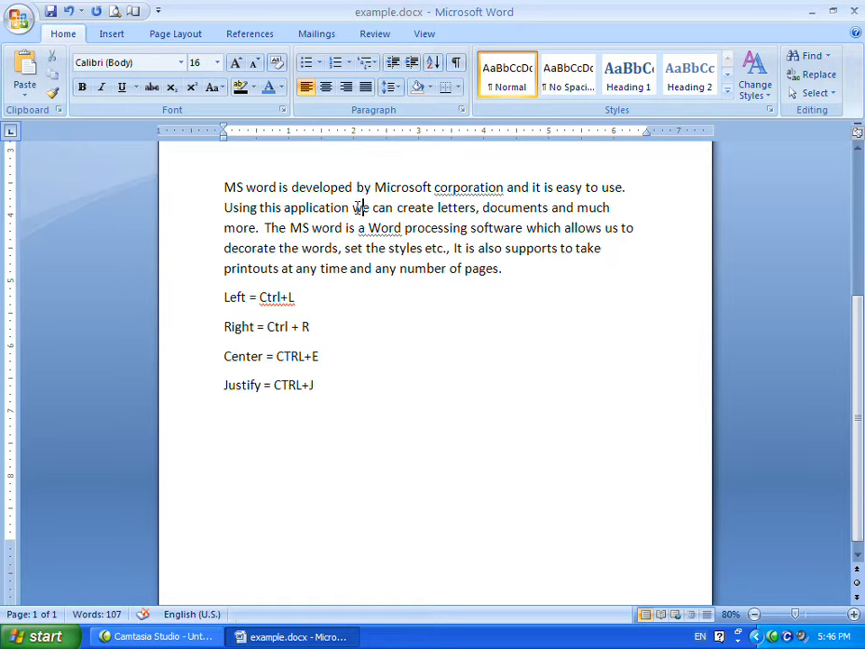
pyautogui.moveTo(224, 188); pyautogui.dragTo(338, 193)
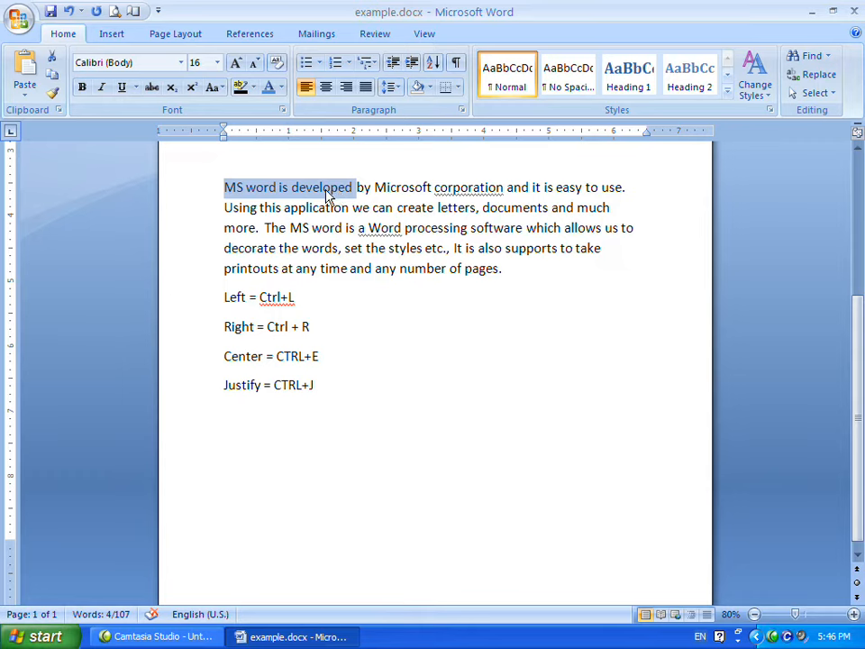
pyautogui.rightClick(266, 192)
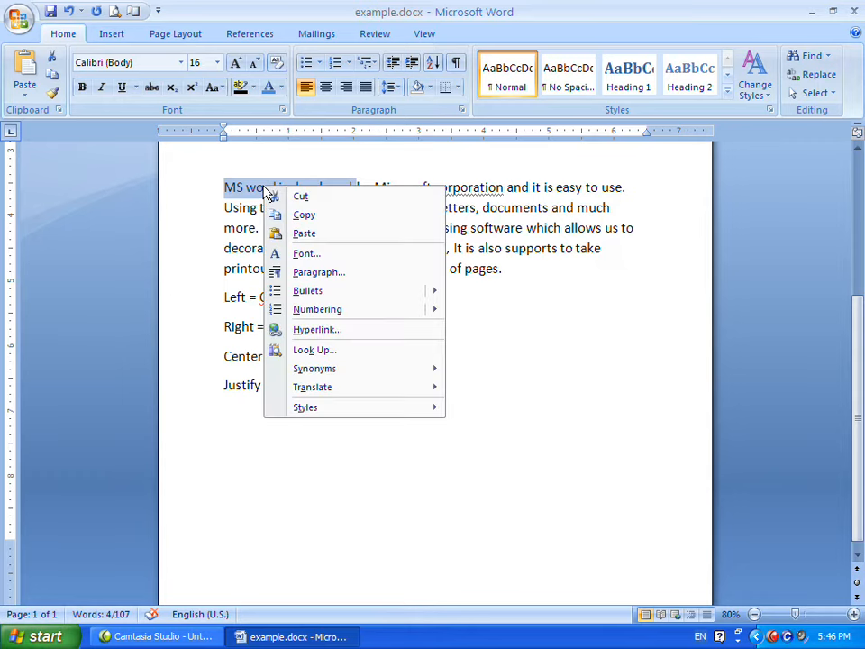
pyautogui.click(303, 217)
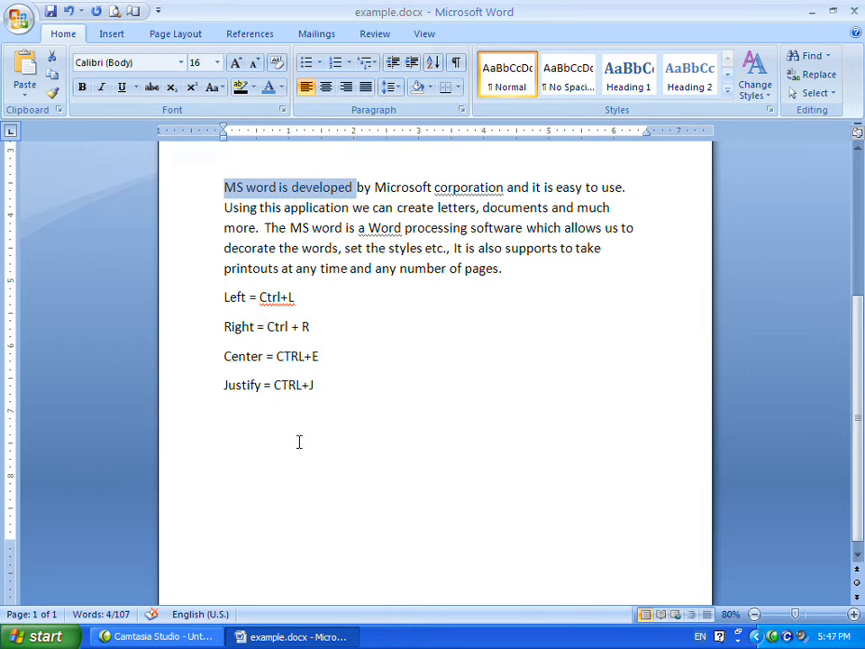
pyautogui.click(269, 441)
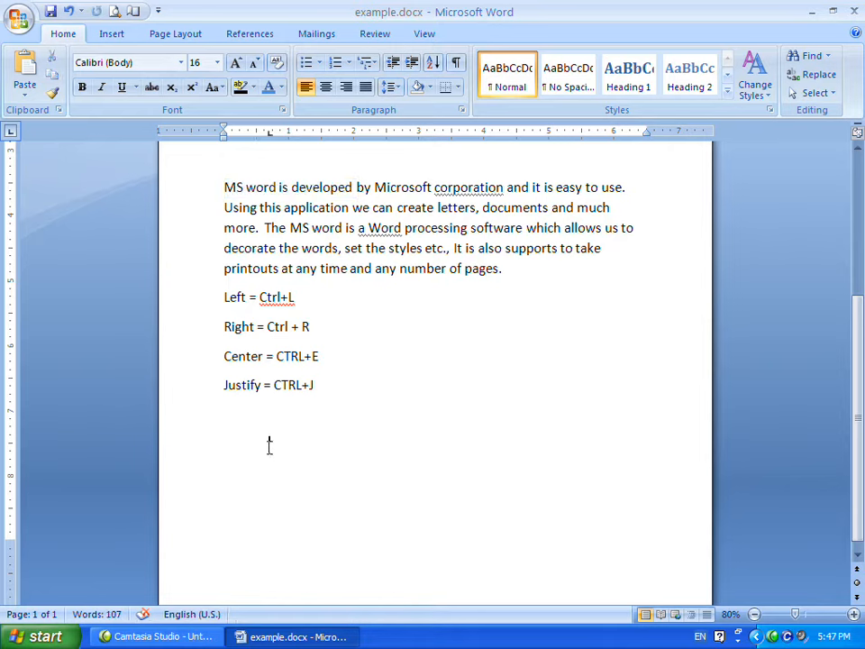
pyautogui.rightClick(268, 443)
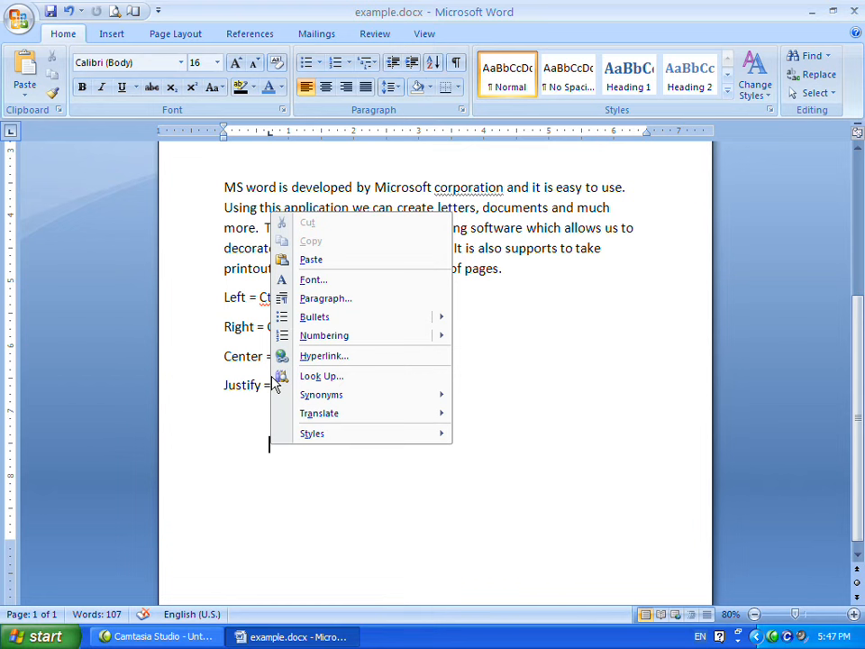
pyautogui.click(311, 258)
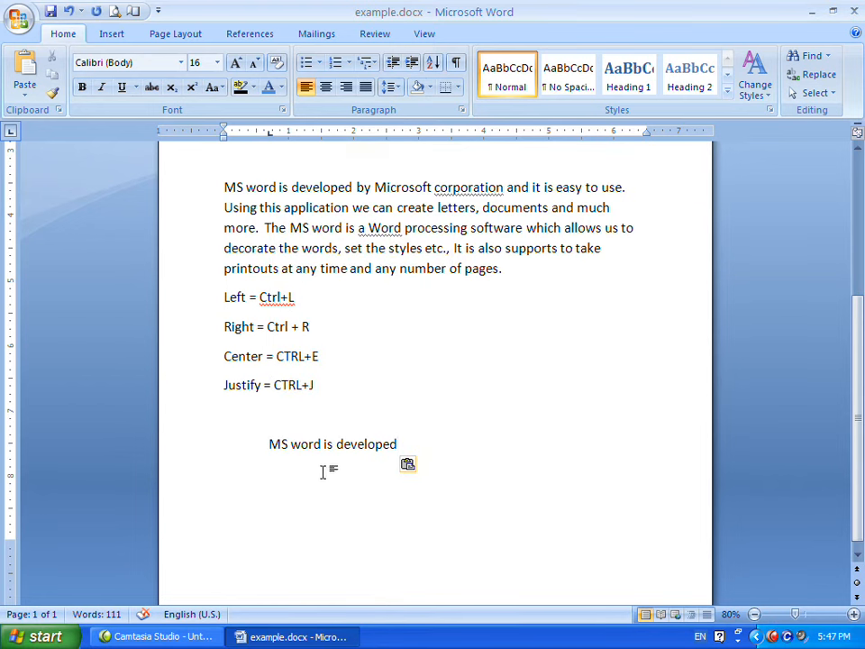
# Delete the pasted phrase and paste it again at the same spot.
pyautogui.moveTo(268, 444)
pyautogui.mouseDown()
pyautogui.moveTo(383, 459)
pyautogui.moveTo(272, 448)
pyautogui.mouseUp()
pyautogui.click(422, 452)
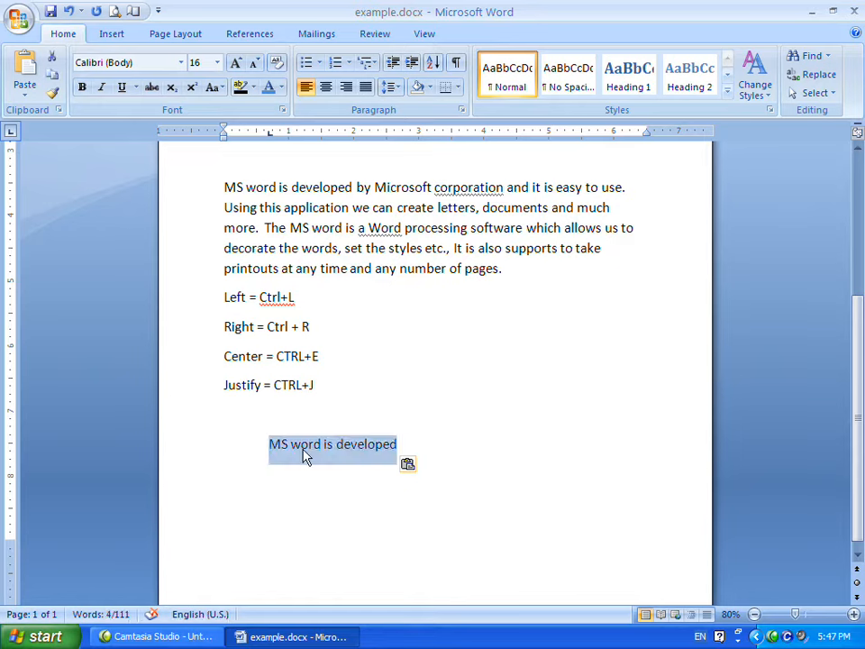
pyautogui.press('Delete')
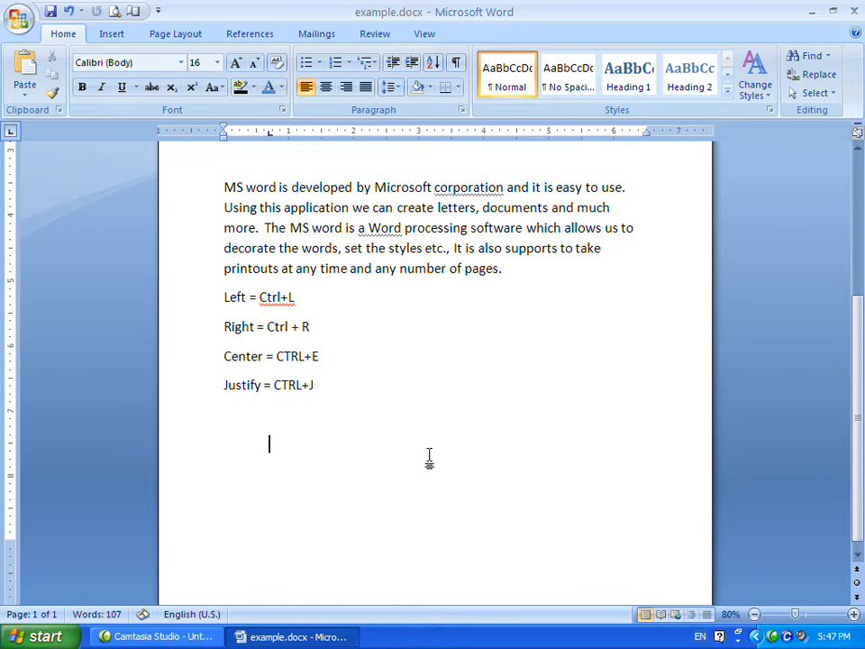
pyautogui.hotkey('ctrl', 'v')
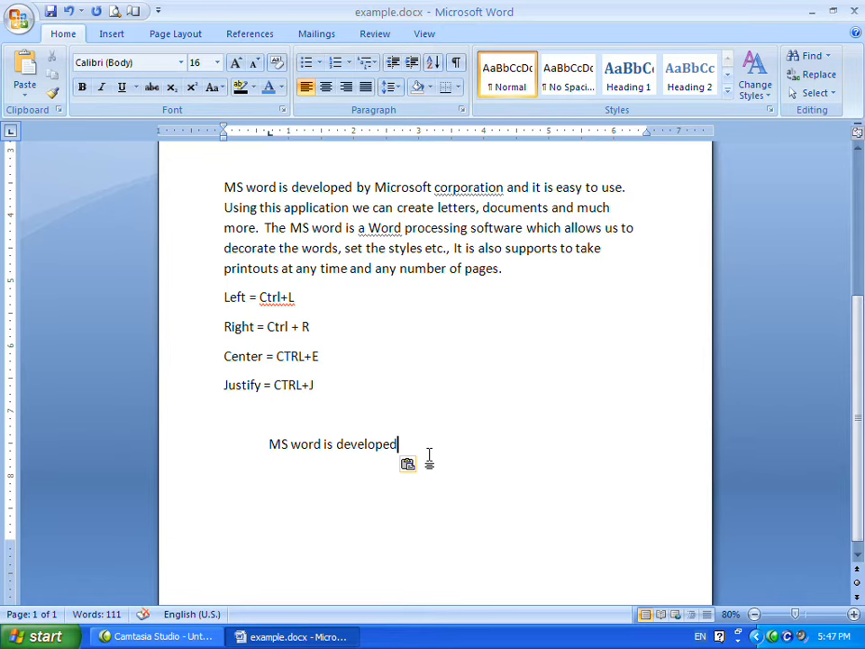
pyautogui.press('Escape')
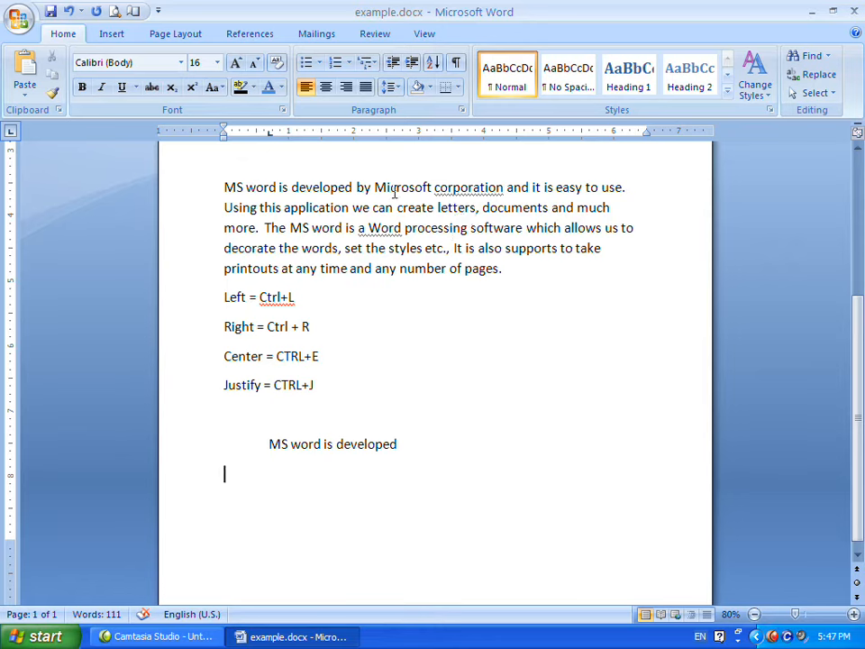
# Cut 'MS word is developed by Microsoft' from the paragraph's start and paste it on a new line below.
pyautogui.moveTo(224, 186); pyautogui.dragTo(376, 197)
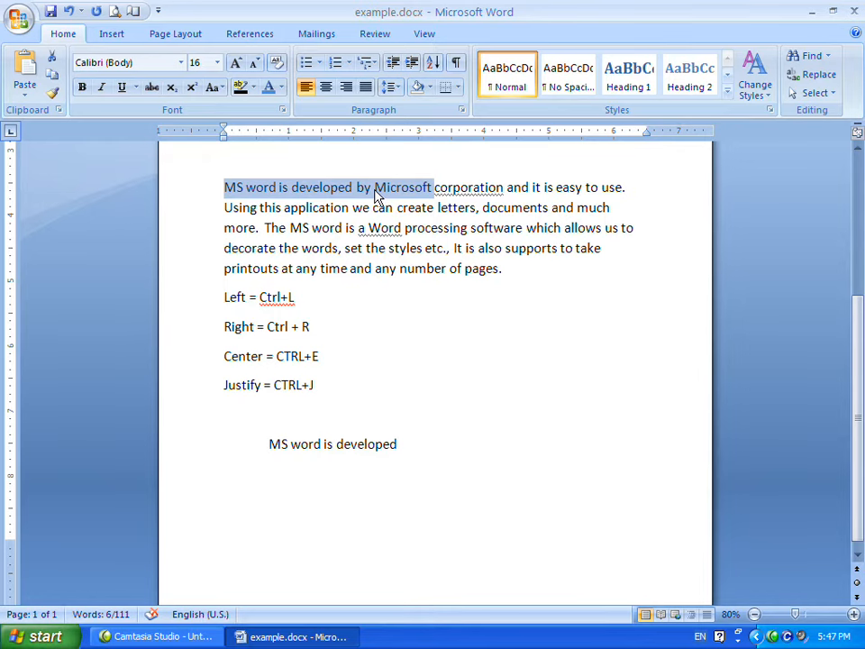
pyautogui.rightClick(377, 197)
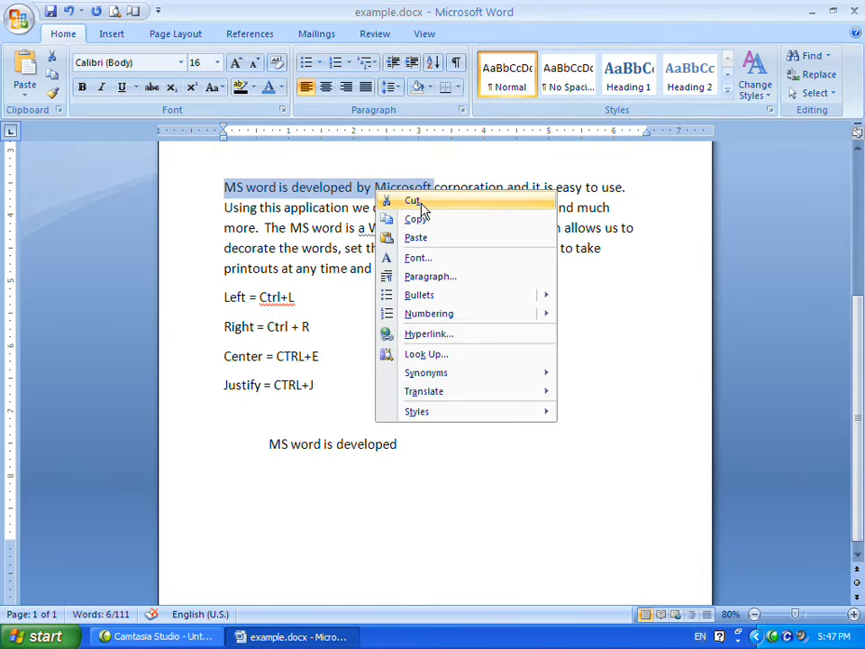
pyautogui.click(419, 202)
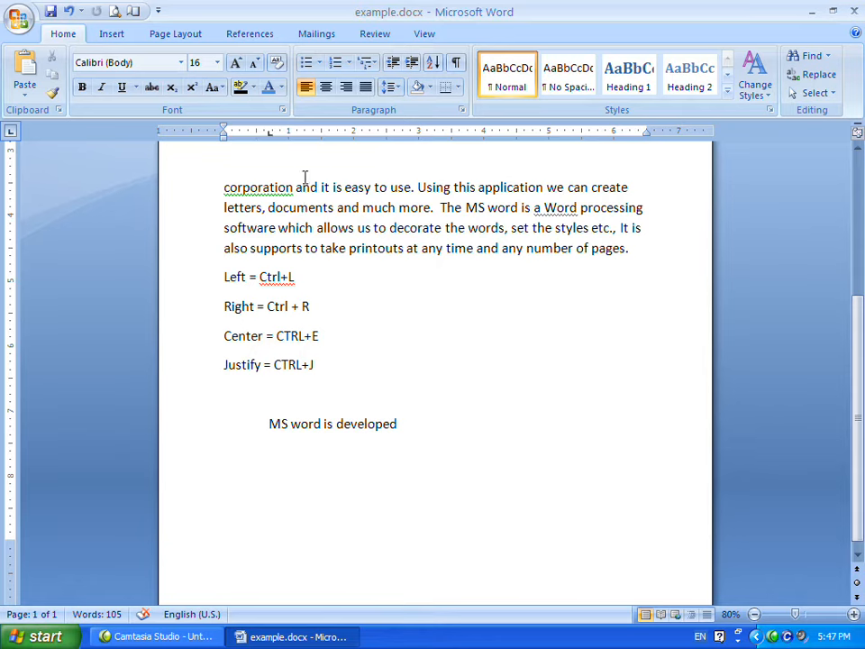
pyautogui.rightClick(268, 455)
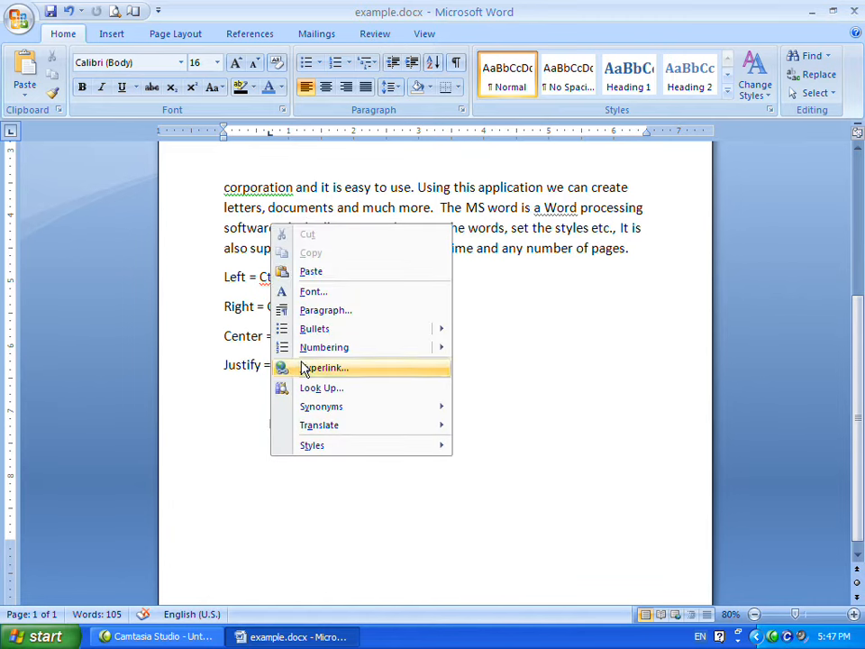
pyautogui.click(311, 272)
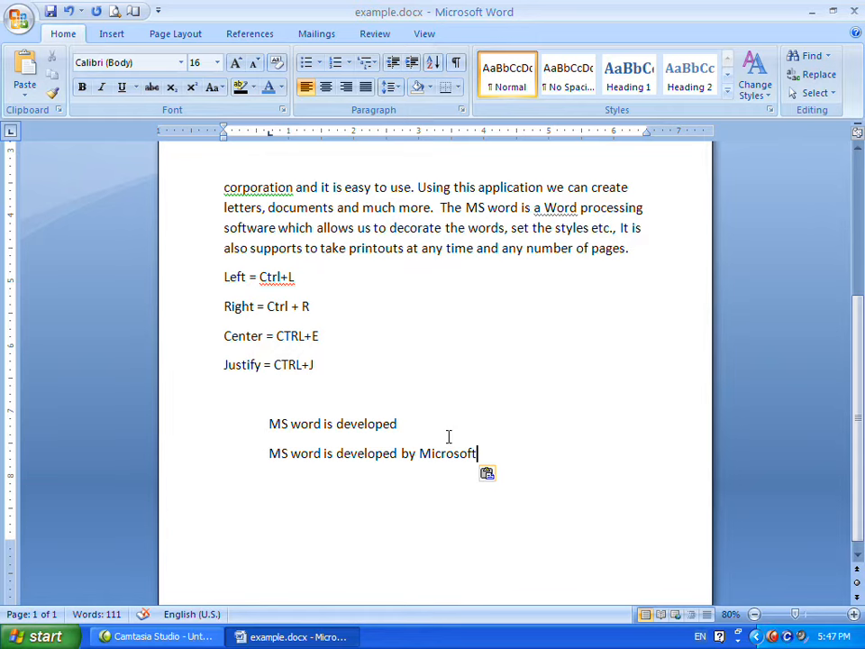
# Practise selecting the pasted phrases by extending the selection with the keyboard and by dragging.
pyautogui.hotkey('shift', 'Left')
pyautogui.hotkey('shift', 'Left')
pyautogui.hotkey('shift', 'Left')
pyautogui.hotkey('shift', 'Left')
pyautogui.hotkey('shift', 'Left')
pyautogui.hotkey('shift', 'Left')
pyautogui.hotkey('shift', 'Left')
pyautogui.hotkey('shift', 'Left')
pyautogui.hotkey('shift', 'Left')
pyautogui.hotkey('shift', 'Left')
pyautogui.hotkey('shift', 'Left')
pyautogui.hotkey('shift', 'Left')
pyautogui.hotkey('shift', 'Left')
pyautogui.hotkey('shift', 'Left')
pyautogui.hotkey('shift', 'Left')
pyautogui.hotkey('shift', 'Left')
pyautogui.hotkey('shift', 'Left')
pyautogui.hotkey('shift', 'Left')
pyautogui.hotkey('shift', 'Left')
pyautogui.hotkey('shift', 'Left')
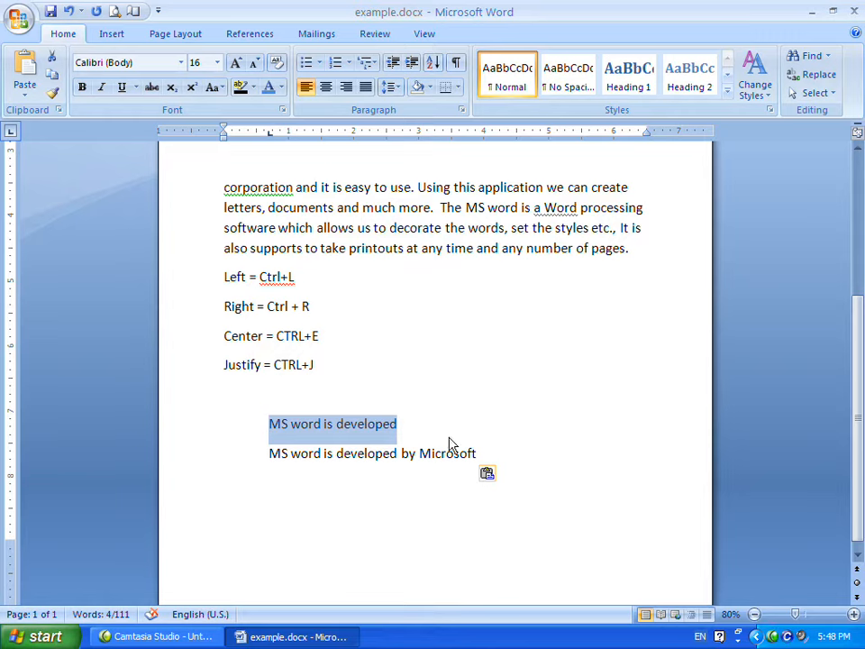
pyautogui.click(446, 421)
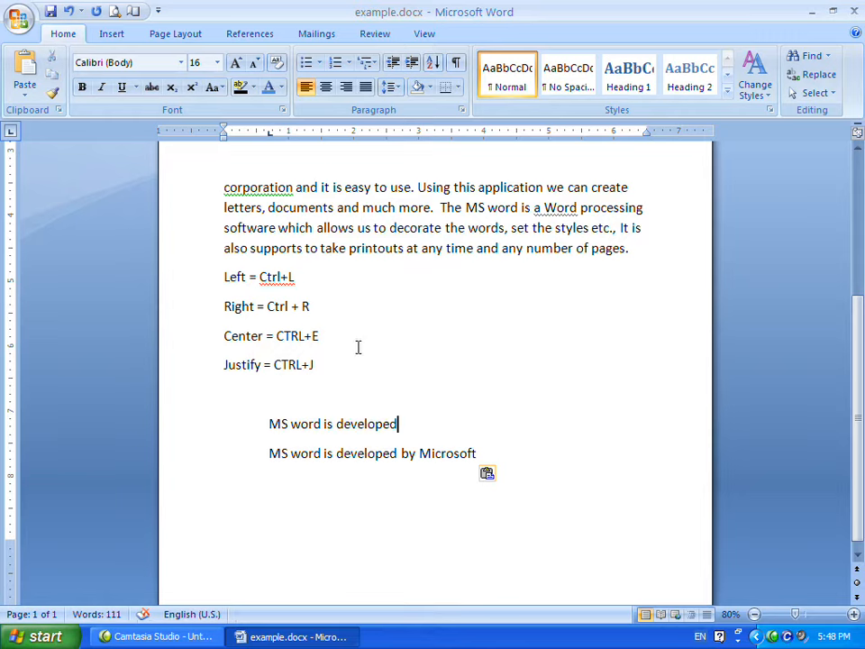
pyautogui.moveTo(270, 426); pyautogui.dragTo(389, 436)
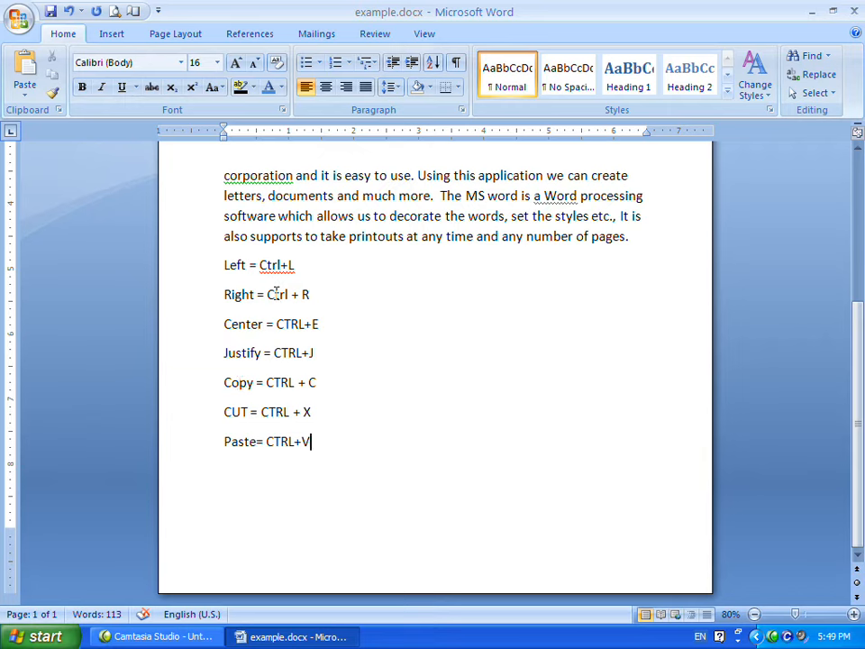
# Practise selecting single words in the paragraph and the Copy, CUT and Paste shortcut lines.
pyautogui.moveTo(230, 176); pyautogui.dragTo(289, 175)
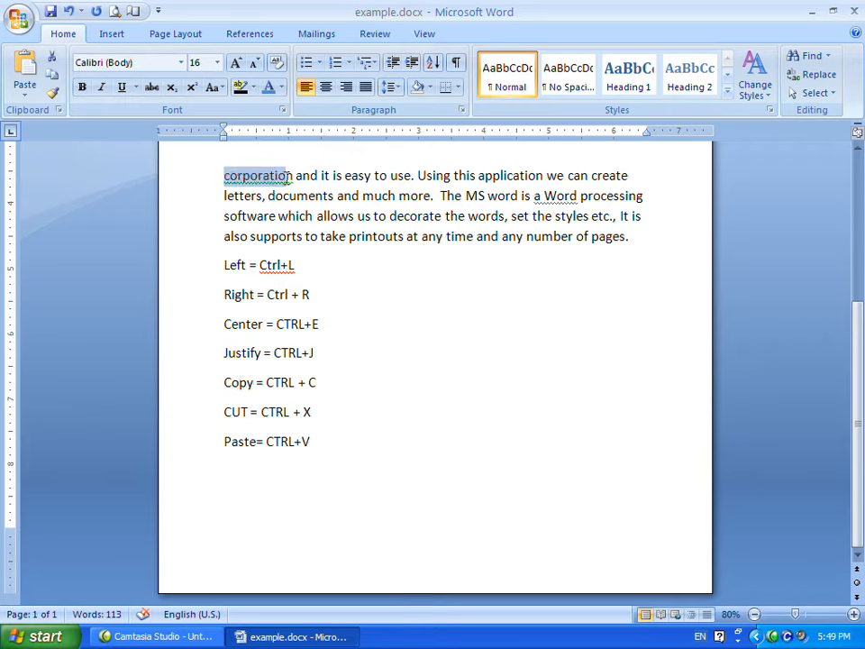
pyautogui.moveTo(266, 382); pyautogui.dragTo(289, 382)
pyautogui.click(299, 382)
pyautogui.click(233, 412)
pyautogui.moveTo(262, 411); pyautogui.dragTo(296, 413)
pyautogui.doubleClick(306, 414)
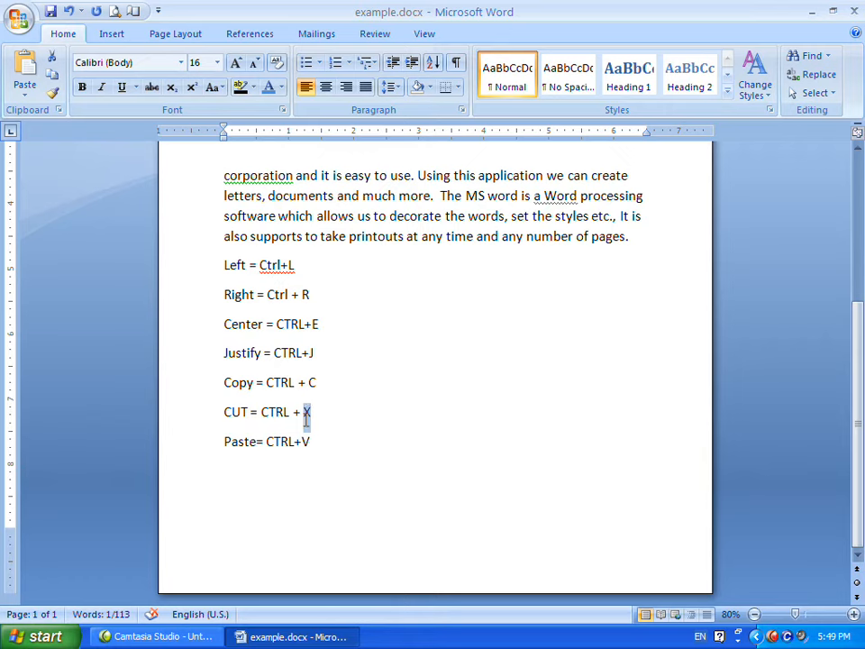
pyautogui.click(249, 442)
pyautogui.moveTo(267, 441); pyautogui.dragTo(298, 444)
pyautogui.doubleClick(311, 442)
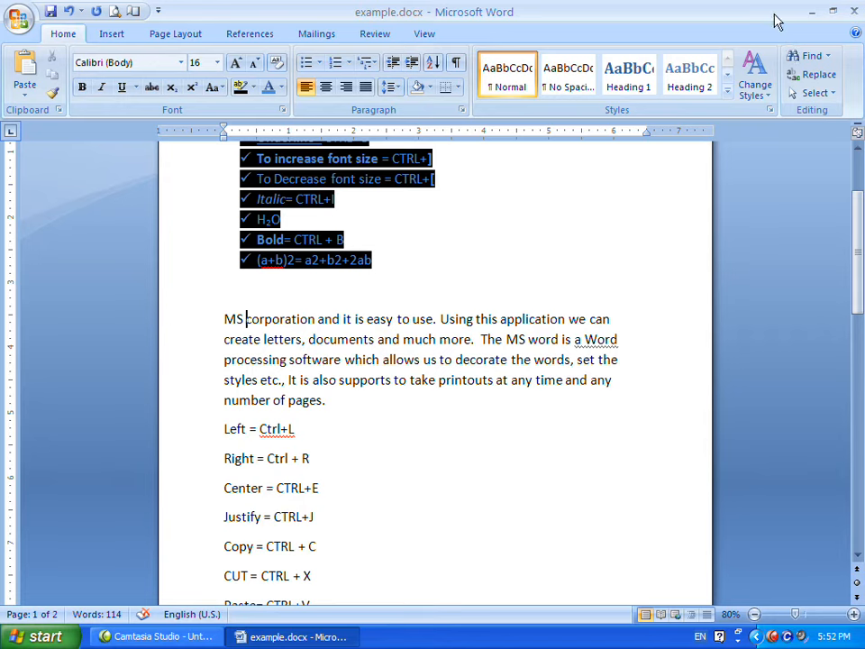
# Open the Find dialog and enter 'MS' as the text to find.
pyautogui.click(827, 59)
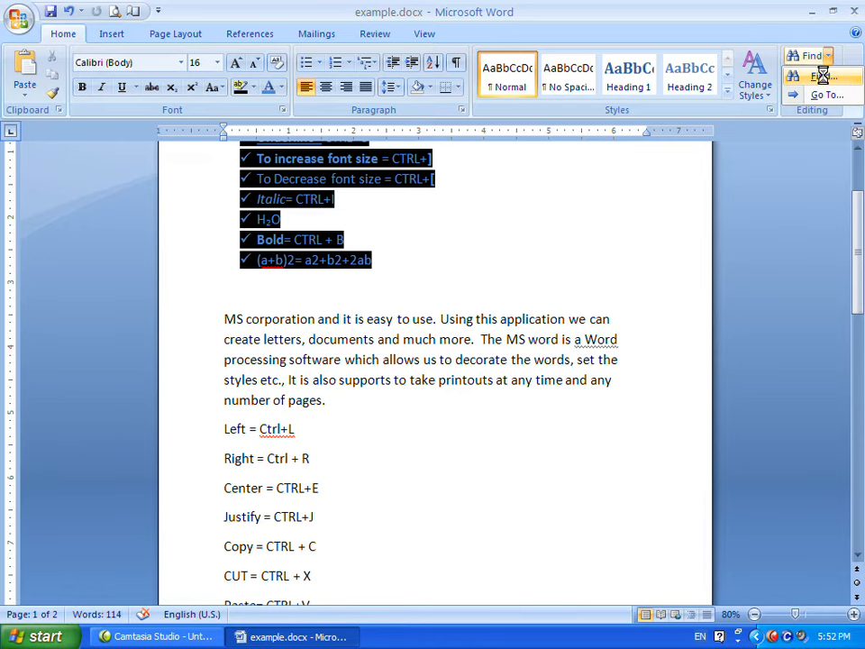
pyautogui.click(822, 76)
pyautogui.moveTo(466, 135); pyautogui.dragTo(527, 171)
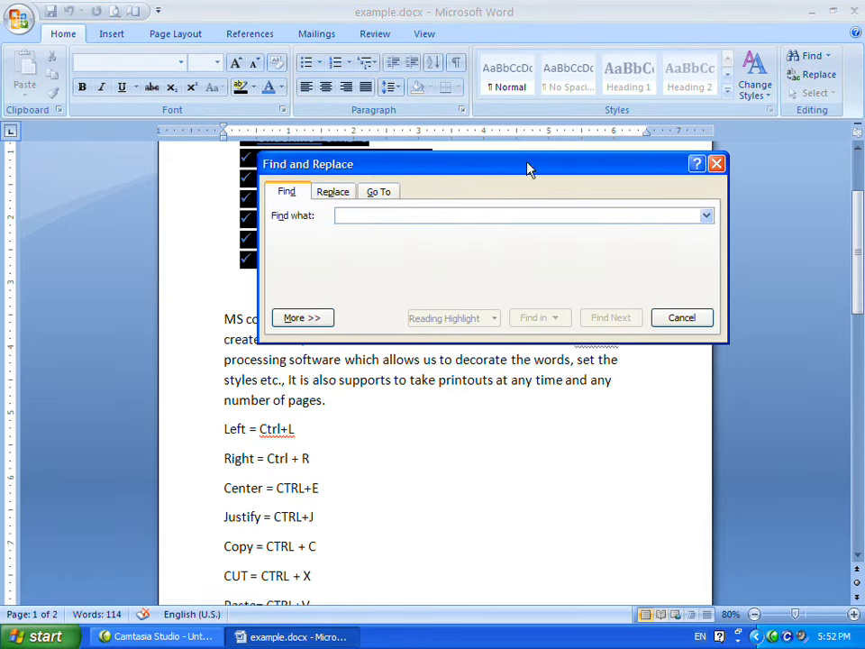
pyautogui.moveTo(380, 172); pyautogui.dragTo(420, 206)
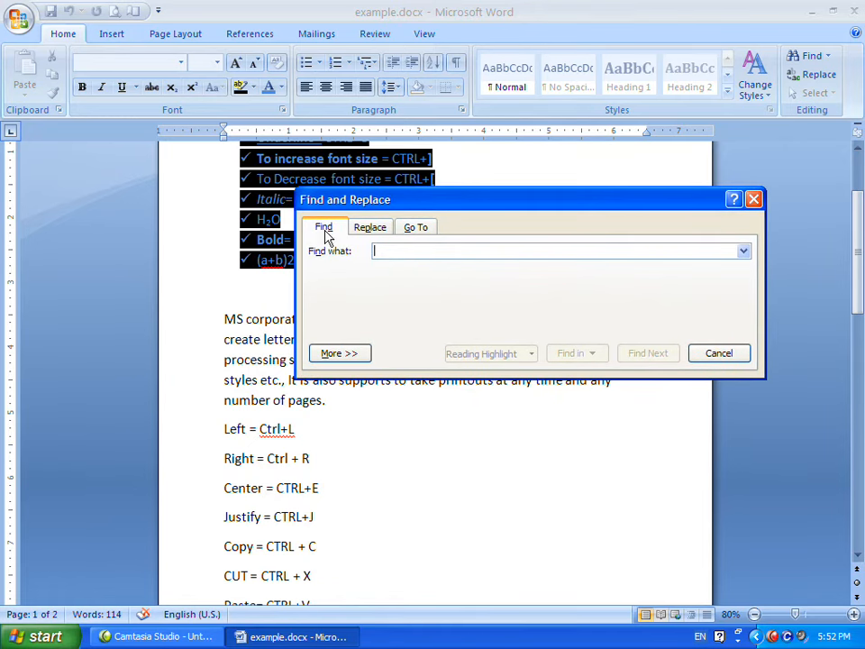
pyautogui.click(359, 236)
pyautogui.click(414, 230)
pyautogui.click(333, 230)
pyautogui.click(332, 235)
pyautogui.click(388, 251)
pyautogui.write('MS')
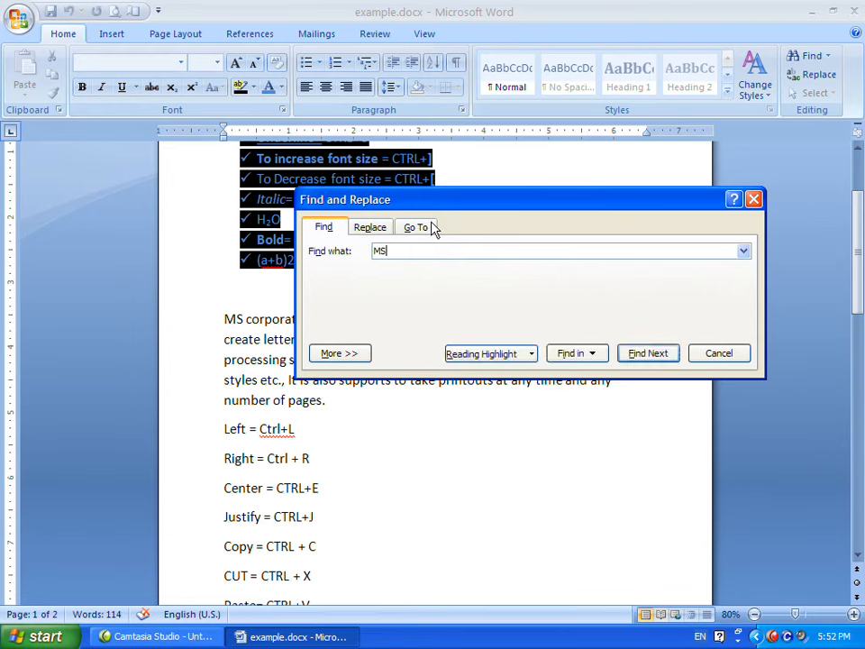
# Step through each occurrence of 'MS' in the document, then close the Find dialog.
pyautogui.moveTo(442, 207); pyautogui.dragTo(430, 225)
pyautogui.click(630, 377)
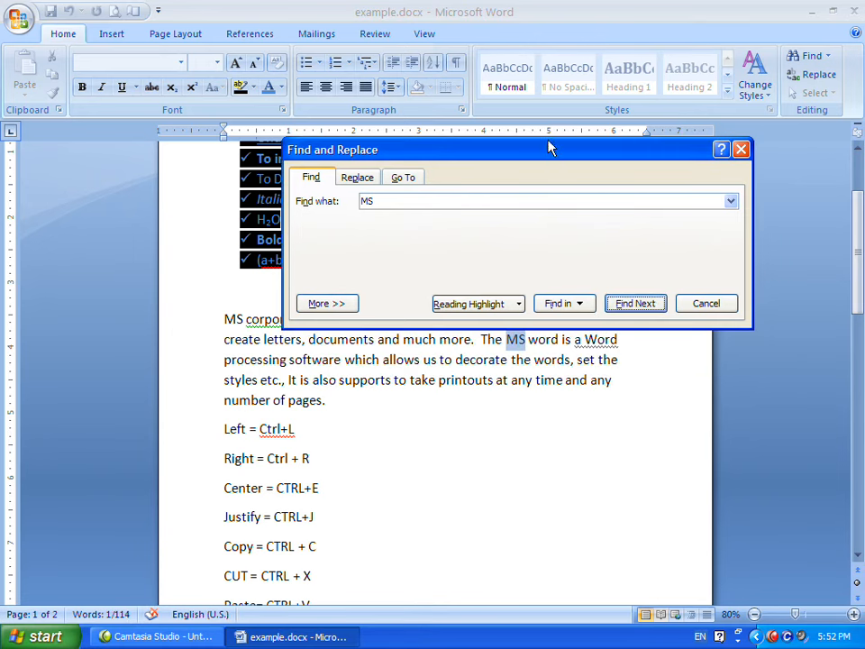
pyautogui.moveTo(552, 149); pyautogui.dragTo(535, 102)
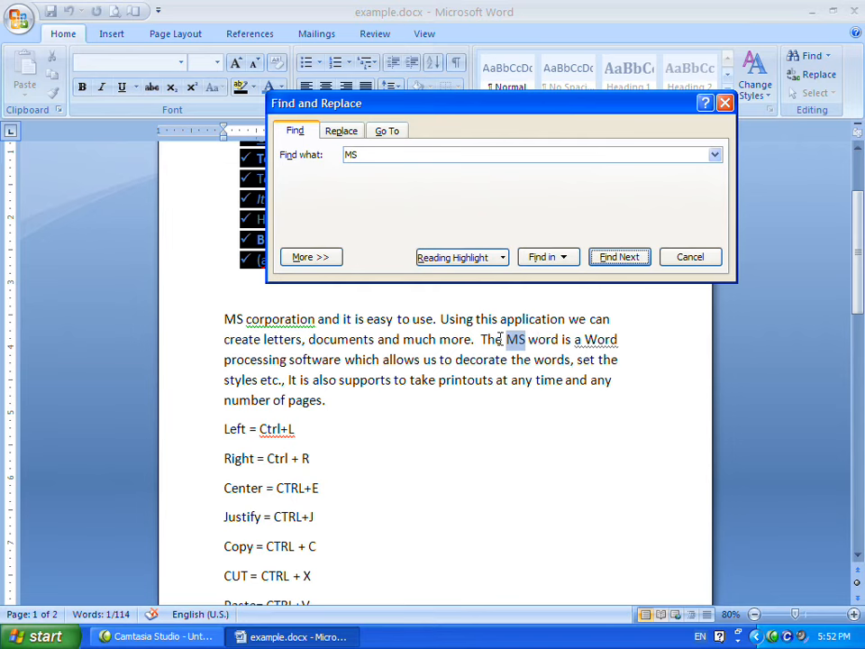
pyautogui.click(607, 260)
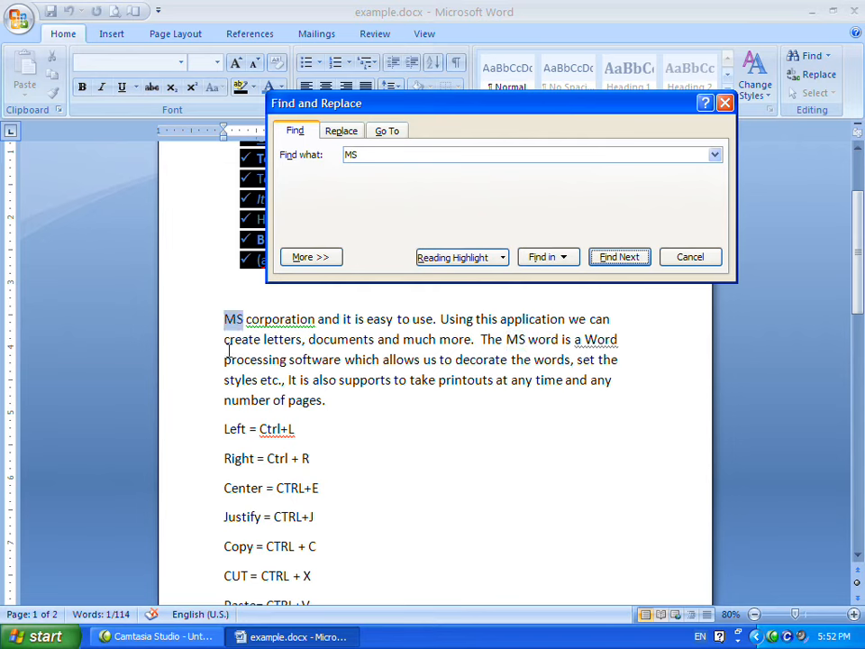
pyautogui.click(622, 261)
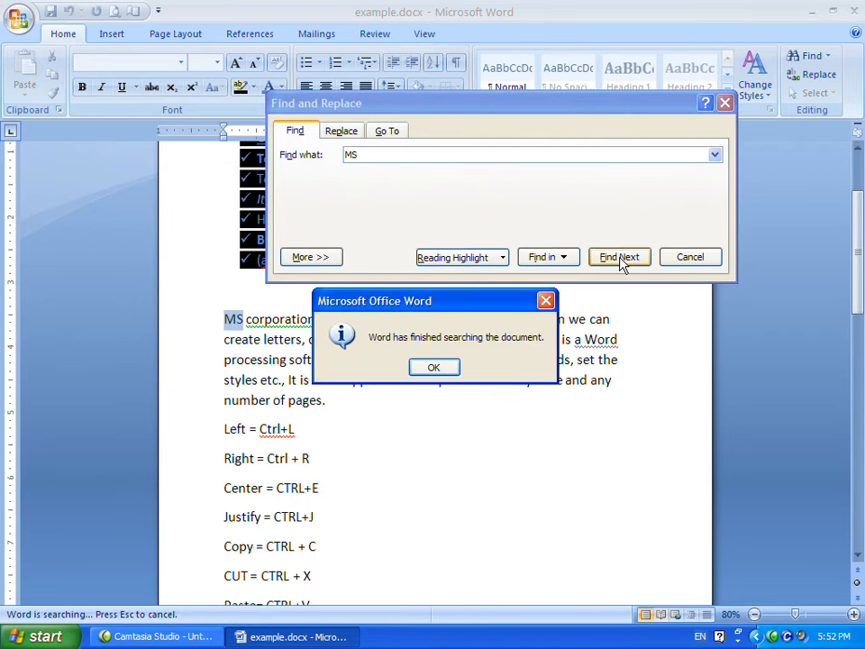
pyautogui.click(454, 366)
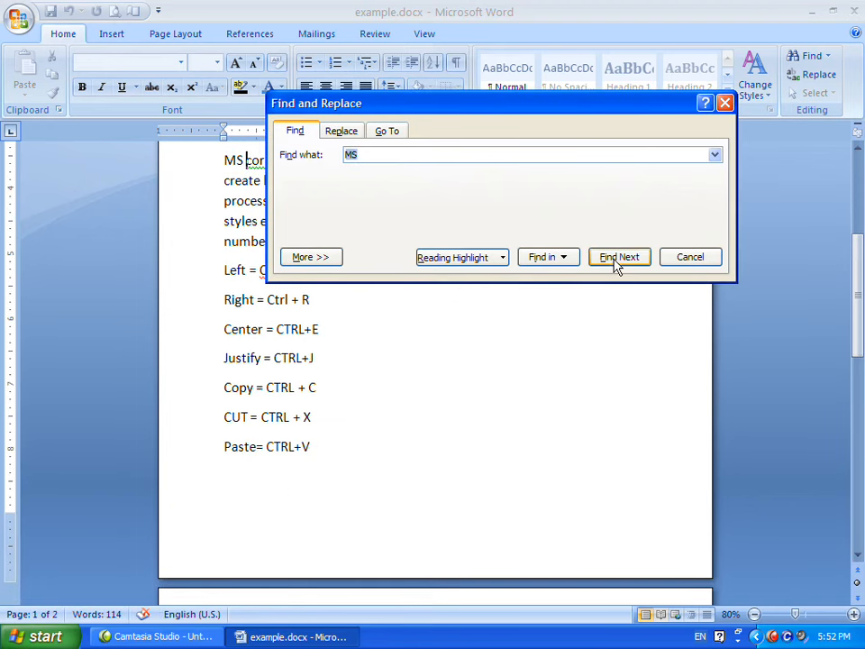
pyautogui.click(617, 261)
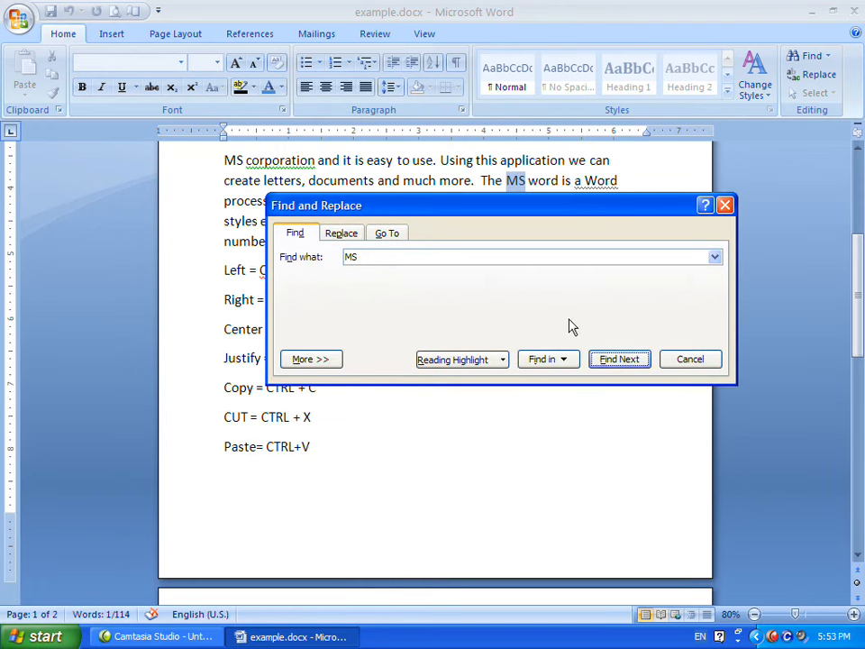
pyautogui.click(679, 362)
# Replace all occurrences of 'MS' with 'MicroSoft' throughout the document.
pyautogui.click(815, 57)
pyautogui.click(694, 360)
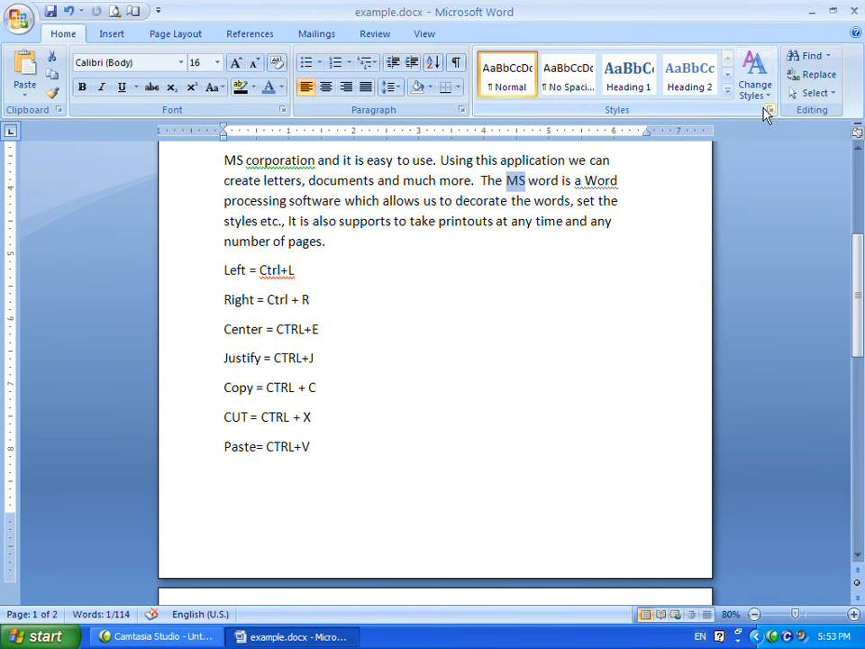
pyautogui.click(821, 76)
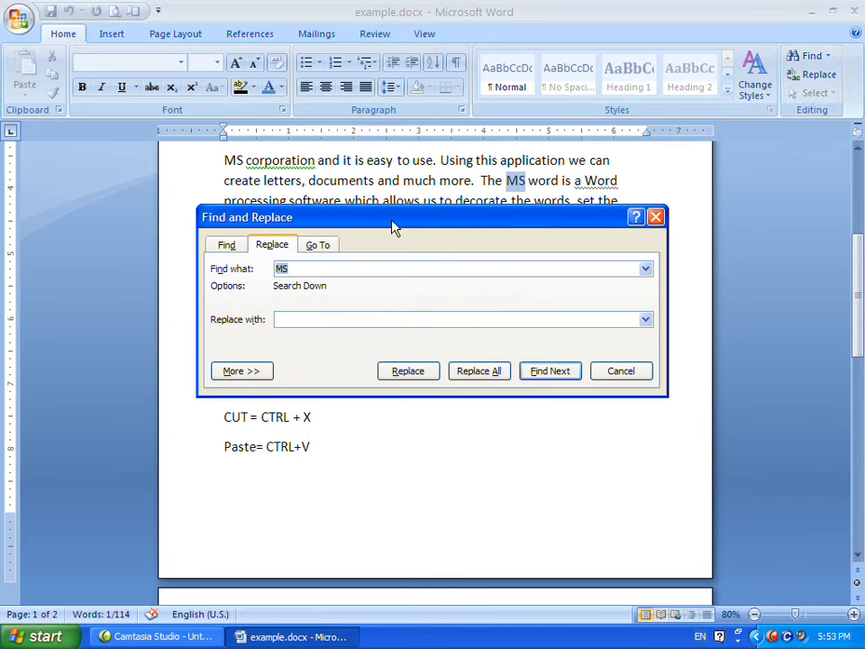
pyautogui.moveTo(502, 216); pyautogui.dragTo(616, 194)
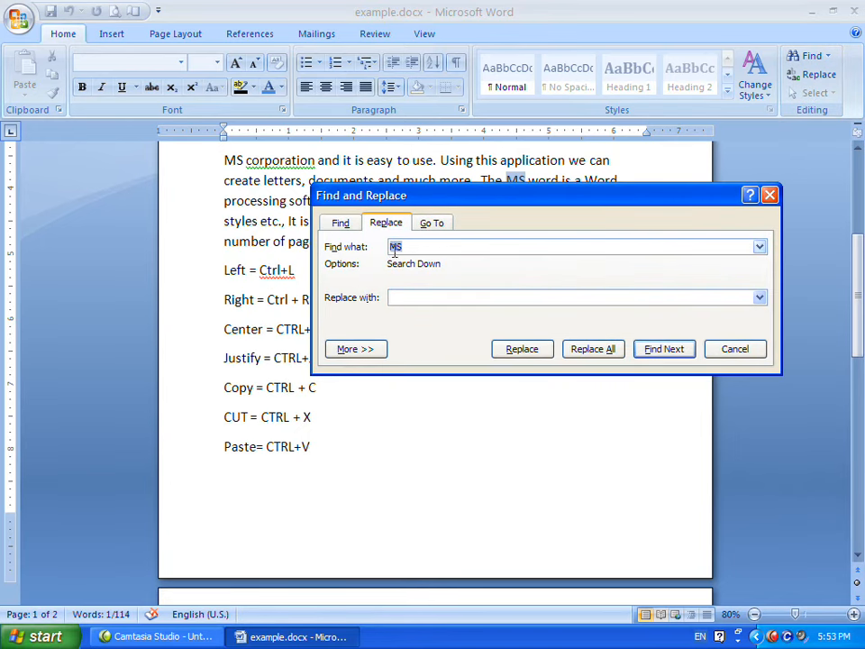
pyautogui.click(408, 298)
pyautogui.write('MicroSoft')
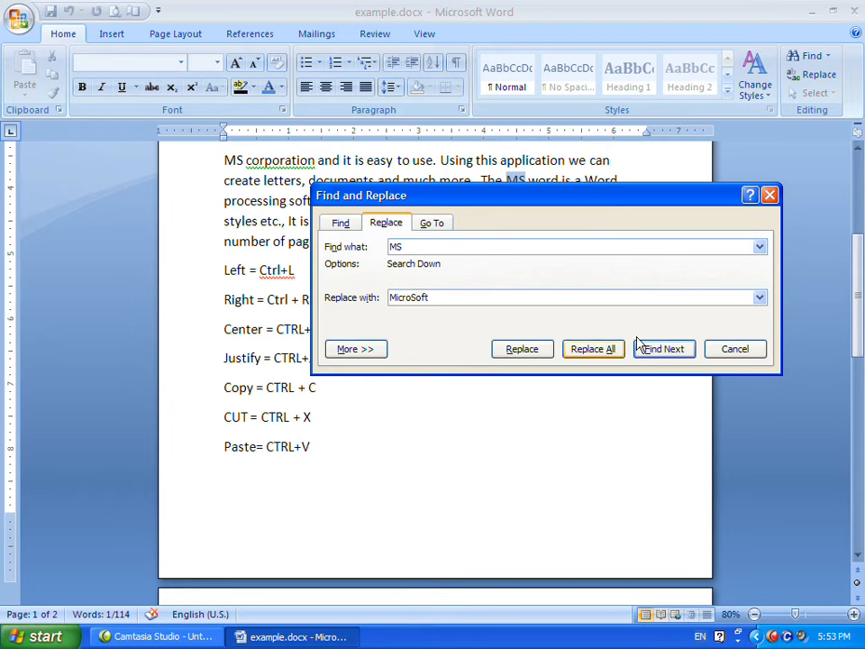
pyautogui.click(601, 354)
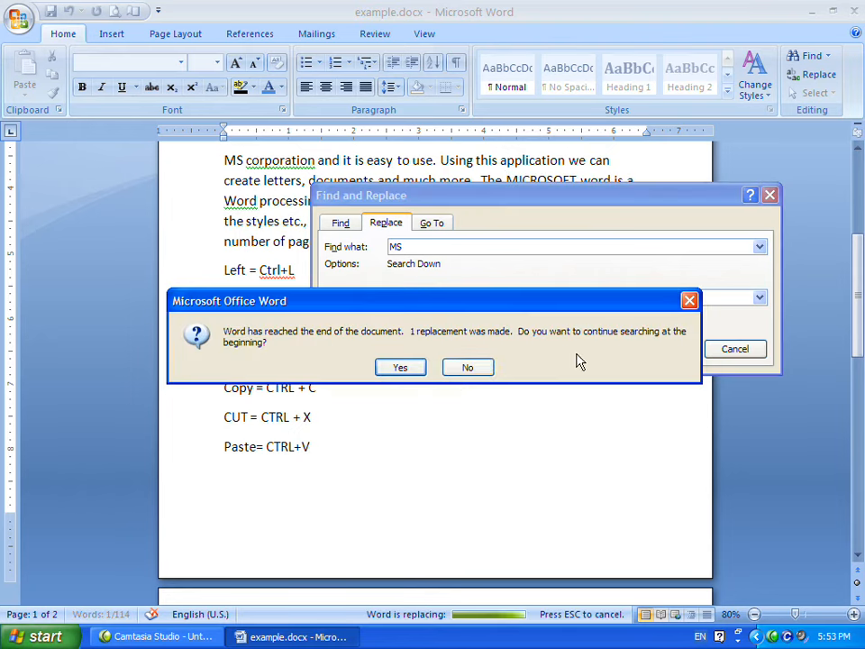
pyautogui.click(396, 371)
pyautogui.click(424, 371)
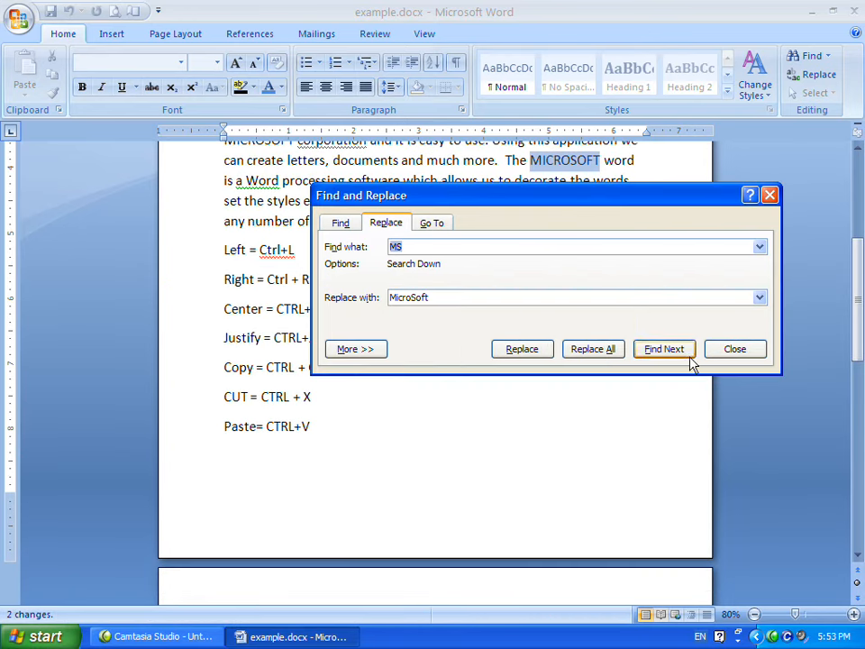
pyautogui.press('Escape')
# Select both replaced MICROSOFT words in the paragraph.
pyautogui.scroll(1, 573, 287)
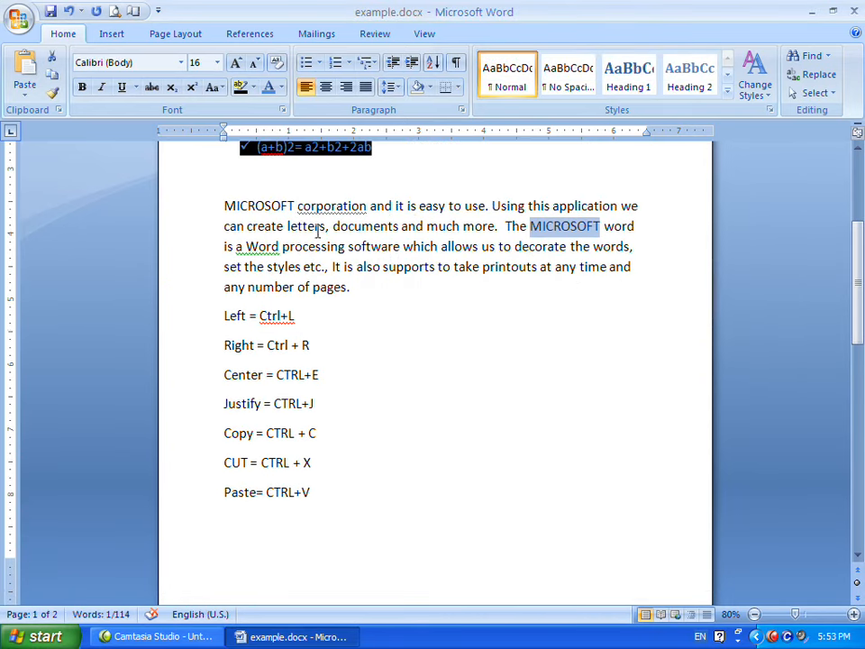
pyautogui.moveTo(226, 205); pyautogui.dragTo(293, 205)
pyautogui.moveTo(530, 226); pyautogui.dragTo(599, 227)
pyautogui.click(600, 226)
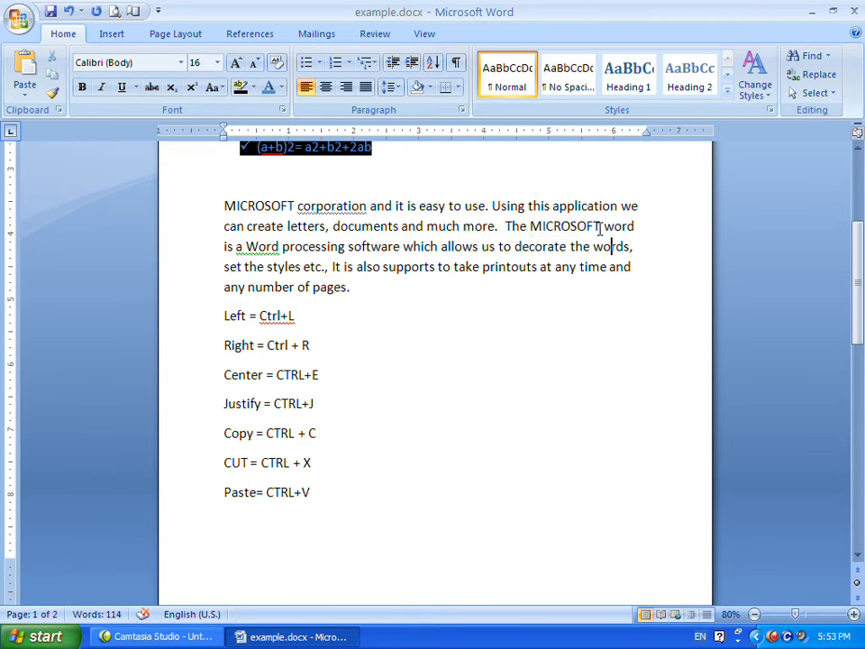
# Jump to page 1 with the Go To command and close the dialog.
pyautogui.click(826, 57)
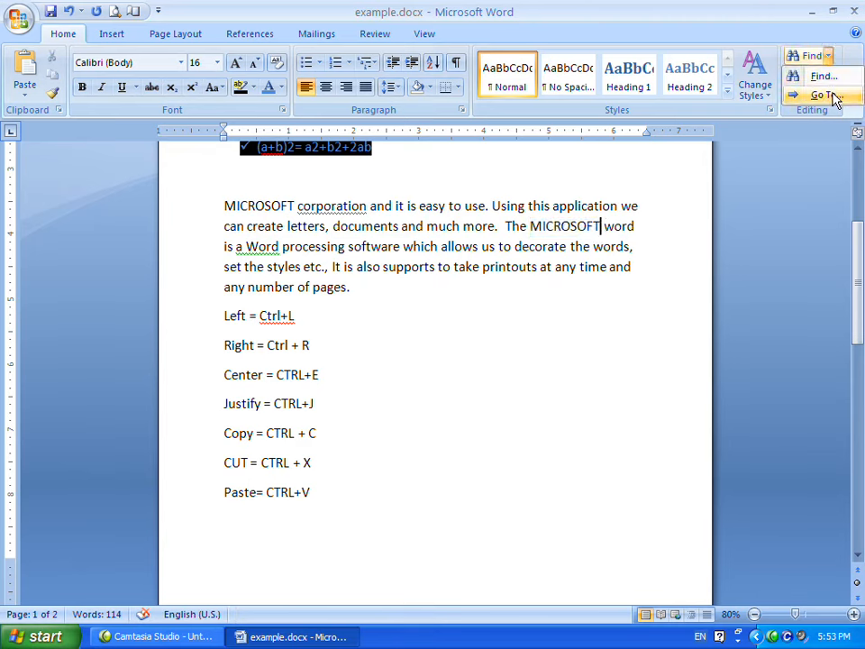
pyautogui.click(822, 96)
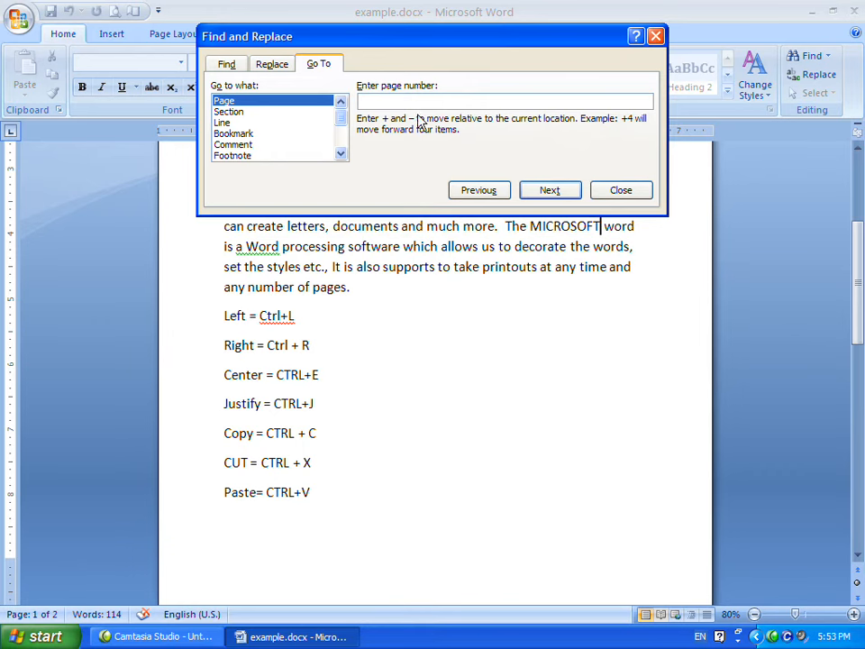
pyautogui.write('1')
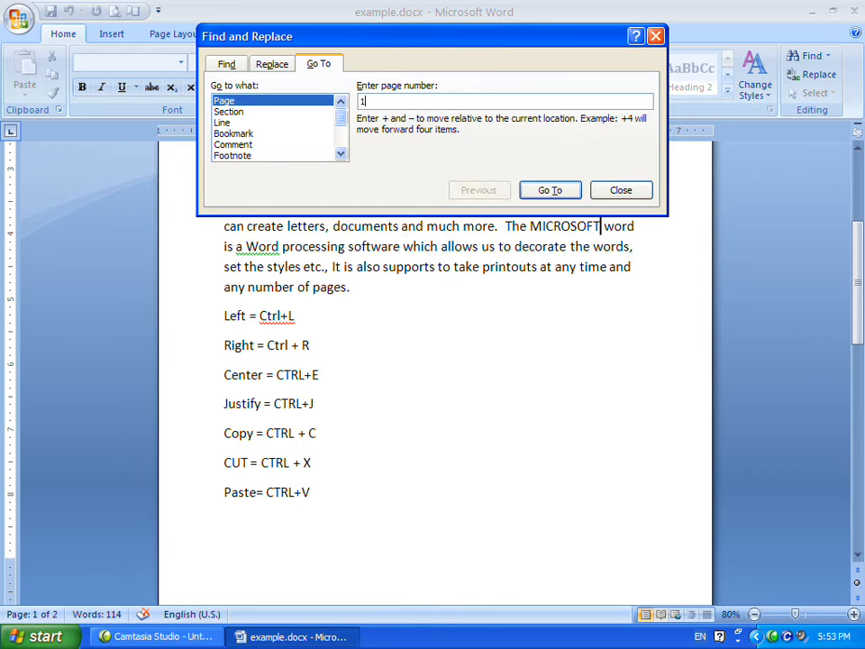
pyautogui.click(551, 190)
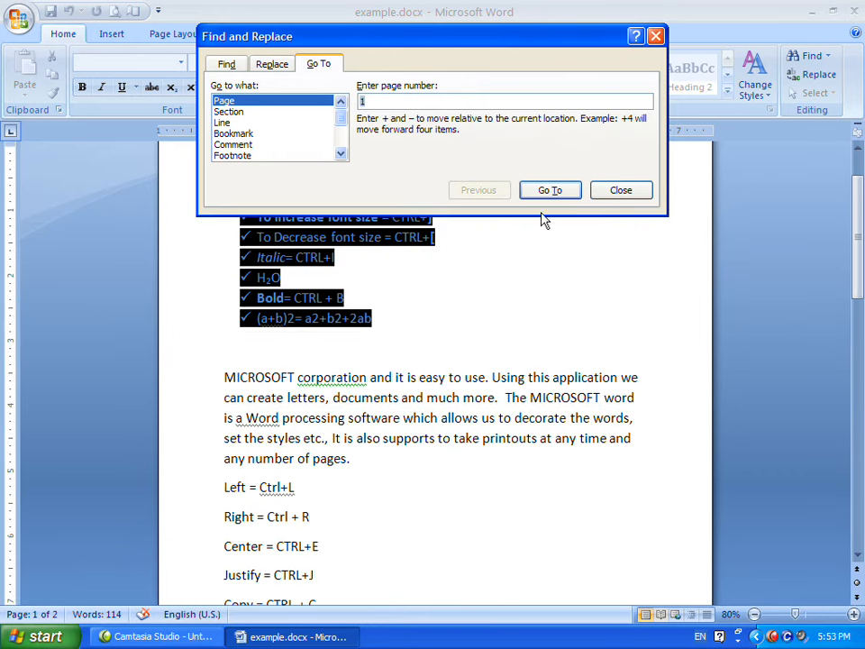
pyautogui.click(620, 190)
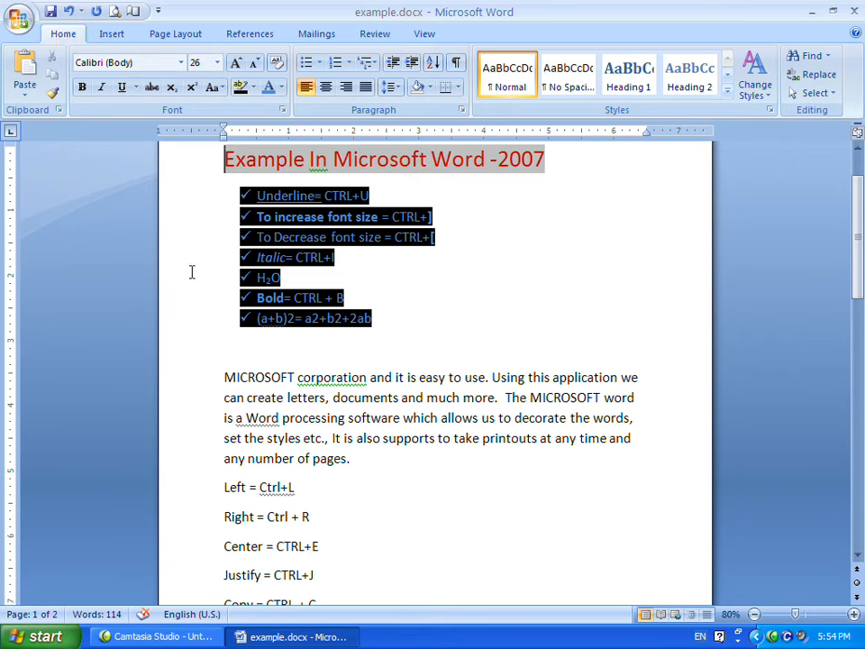
# Apply the Heading 1 style to the 'To increase font size = CTRL+]' line.
pyautogui.click(484, 315)
pyautogui.scroll(2, 483, 309)
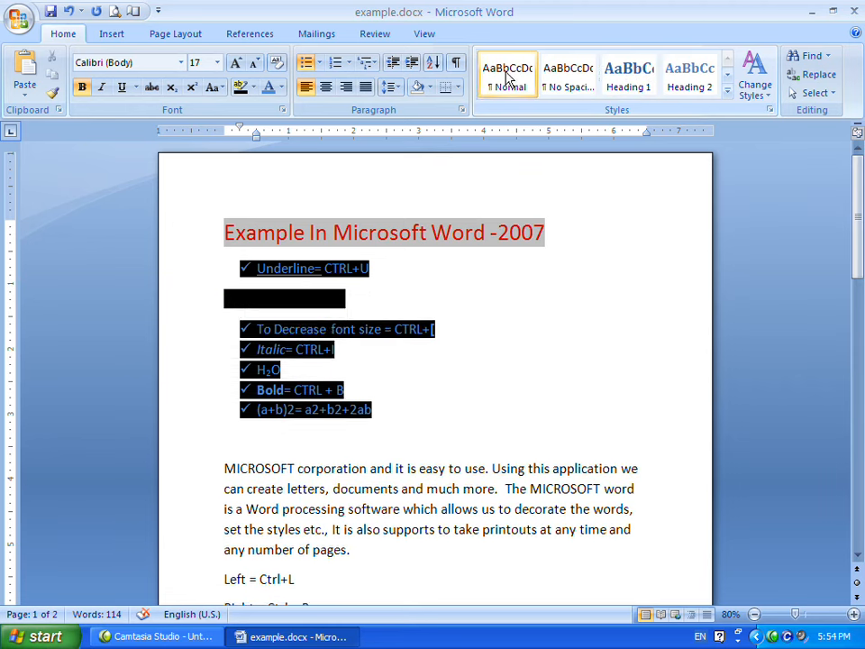
pyautogui.click(728, 97)
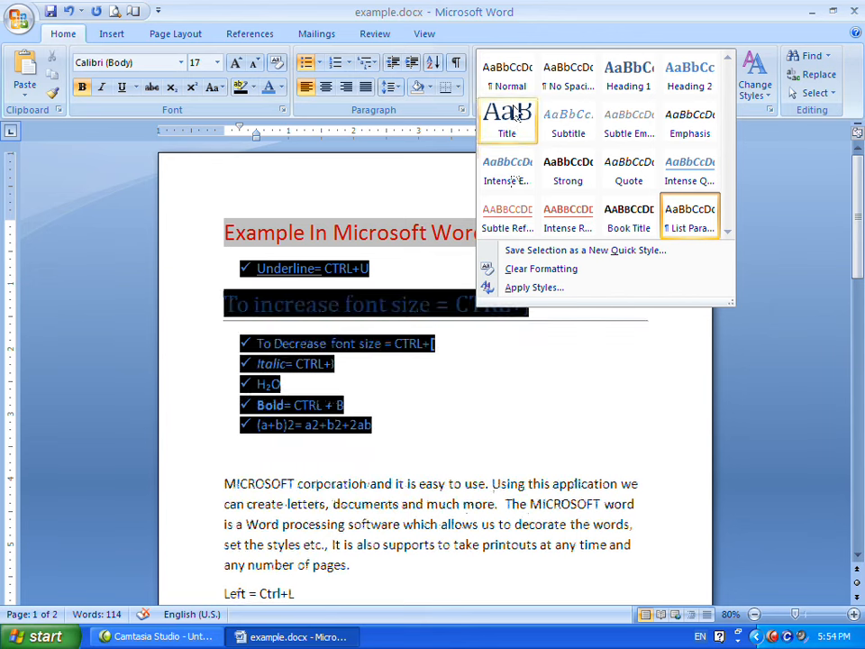
pyautogui.click(630, 82)
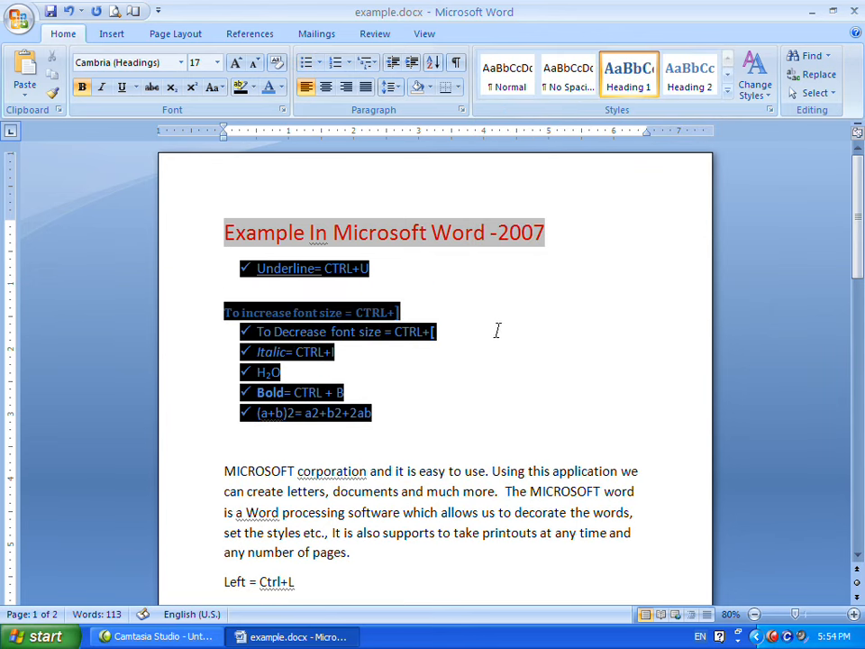
# Set the MICROSOFT paragraph's spacing to 18 pt before and after with double line spacing.
pyautogui.scroll(-5, 453, 337)
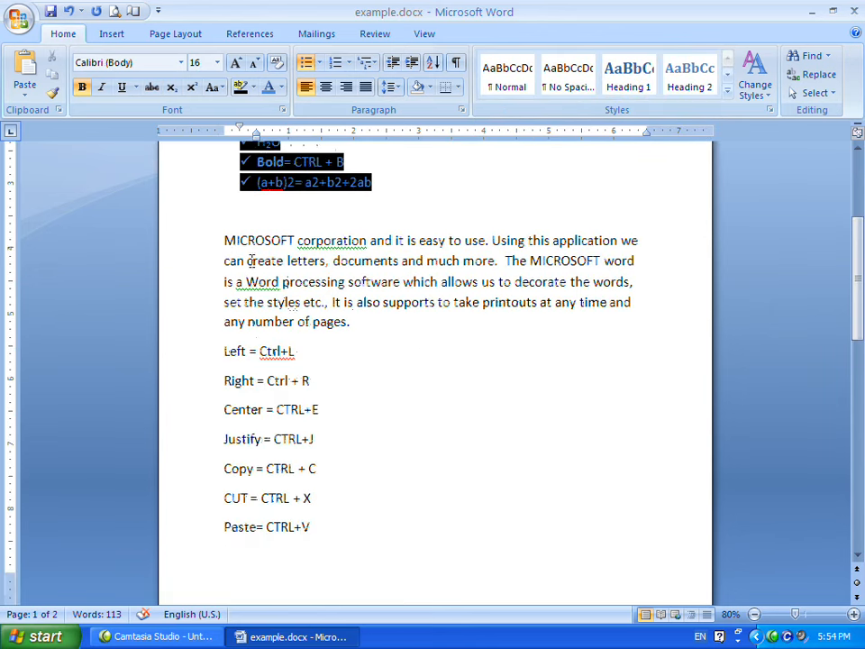
pyautogui.moveTo(225, 240); pyautogui.dragTo(400, 341)
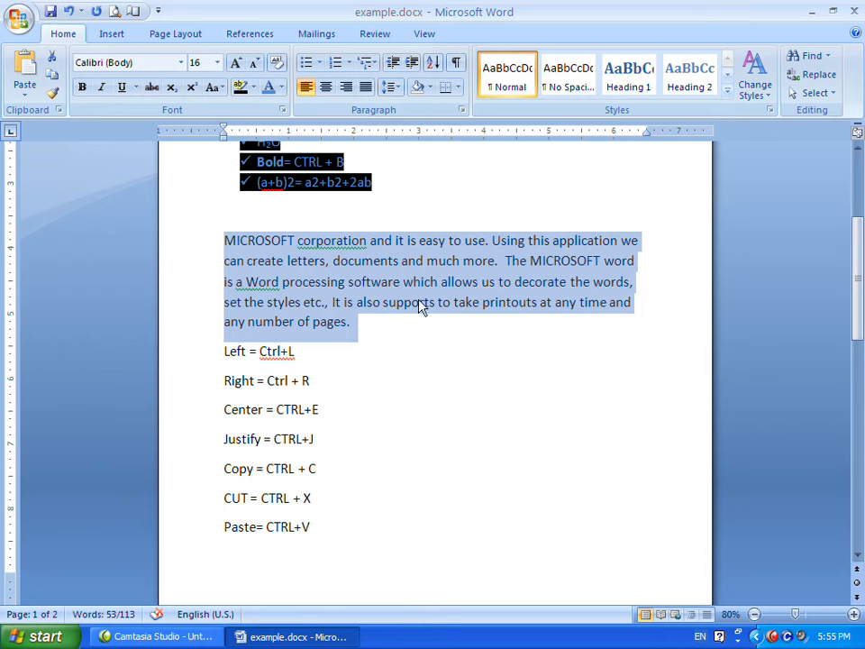
pyautogui.click(461, 110)
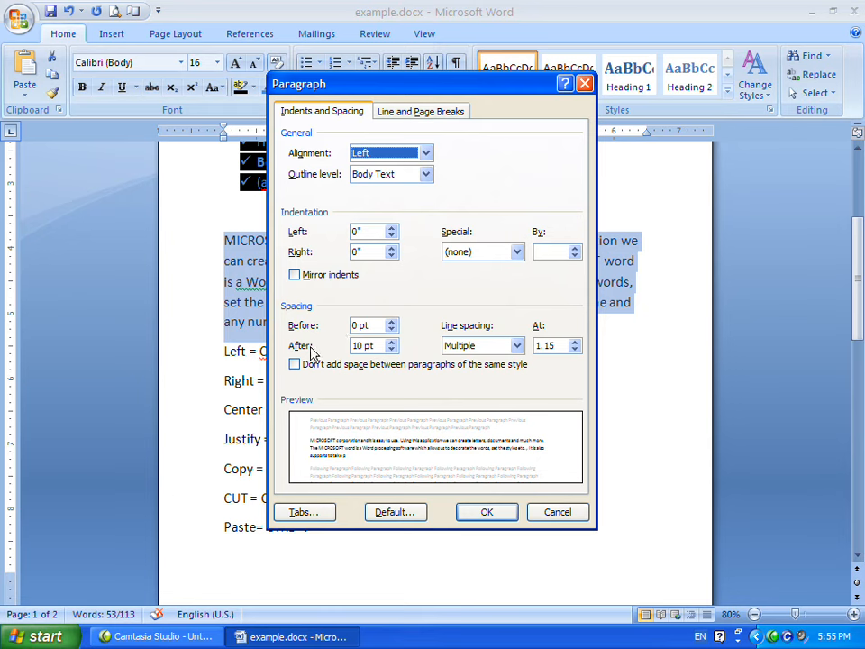
pyautogui.click(391, 322)
pyautogui.click(391, 322)
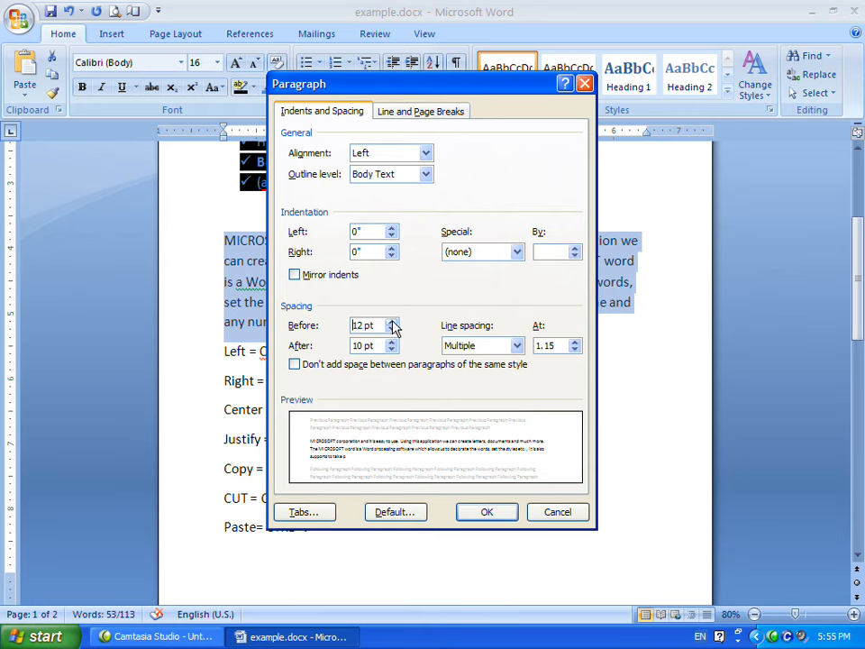
pyautogui.click(391, 323)
pyautogui.click(391, 343)
pyautogui.click(391, 342)
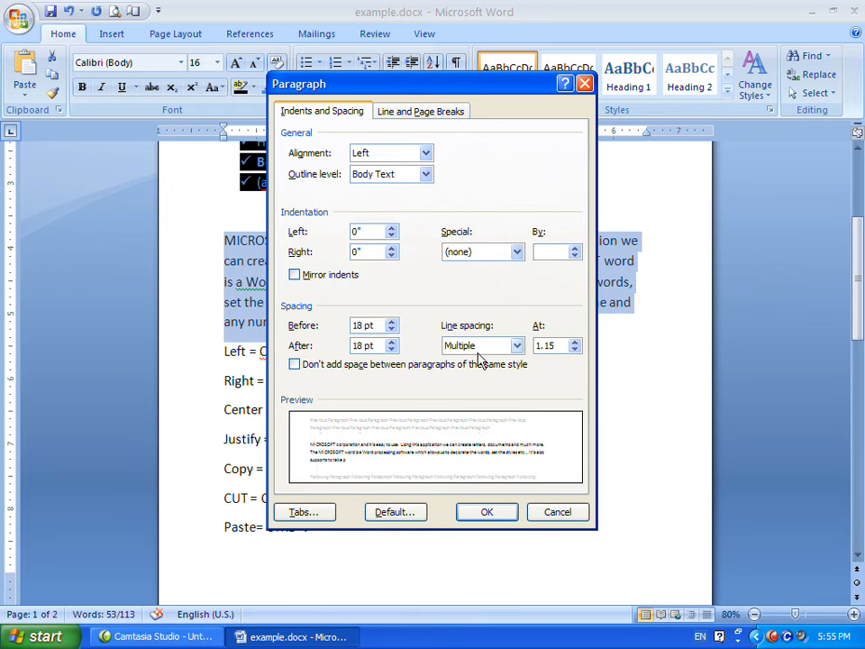
pyautogui.click(514, 347)
pyautogui.click(493, 361)
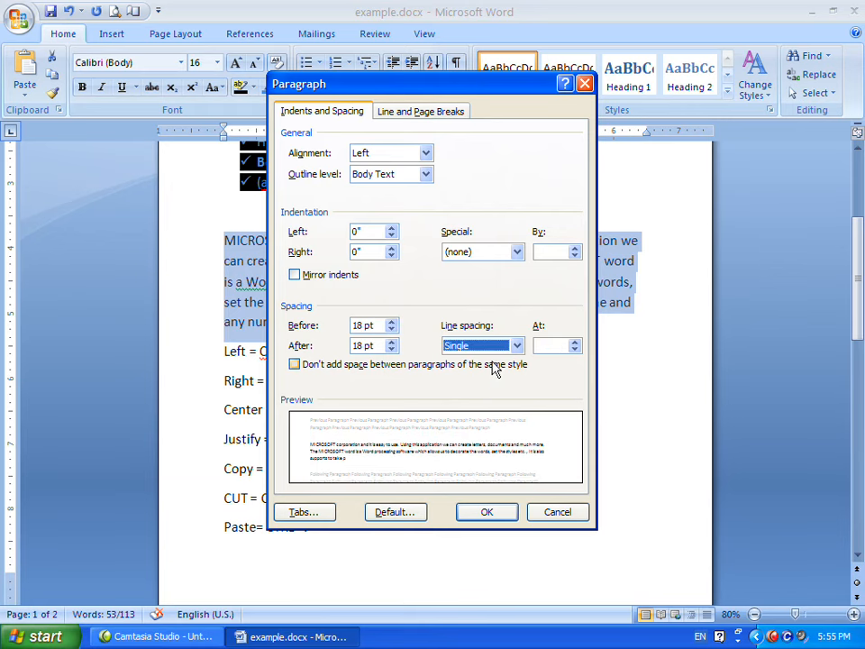
pyautogui.click(496, 349)
pyautogui.click(485, 382)
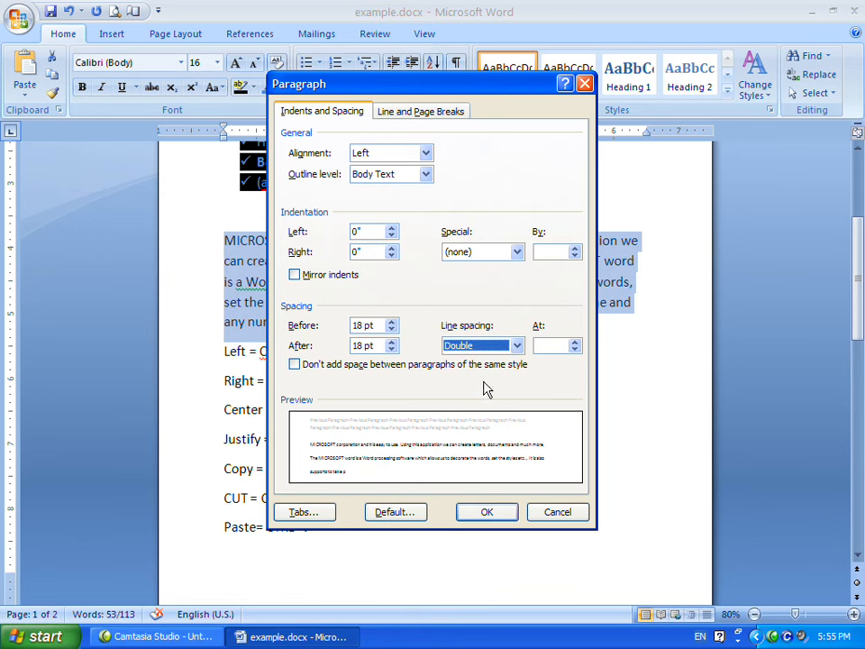
pyautogui.click(487, 512)
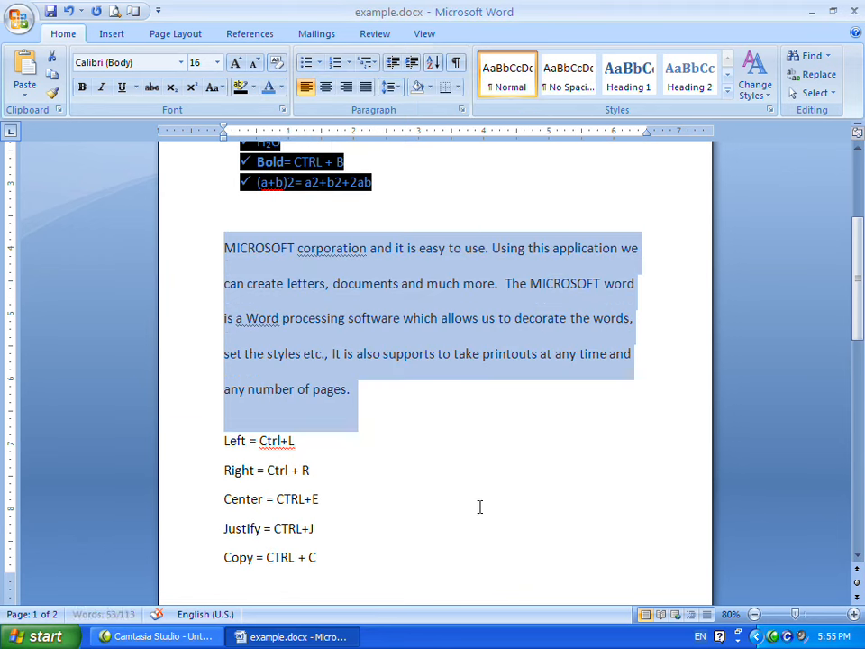
# Select the paragraph's text from 'also' to its end and set its line spacing to 1.0.
pyautogui.click(422, 398)
pyautogui.click(366, 271)
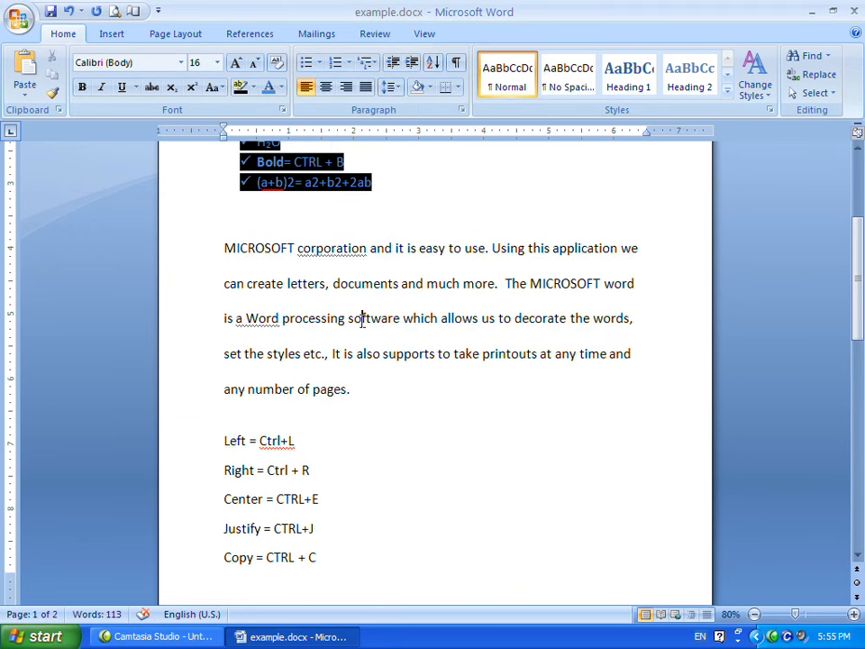
pyautogui.click(357, 353)
pyautogui.hotkey('ctrl', 'shift', 'Down')
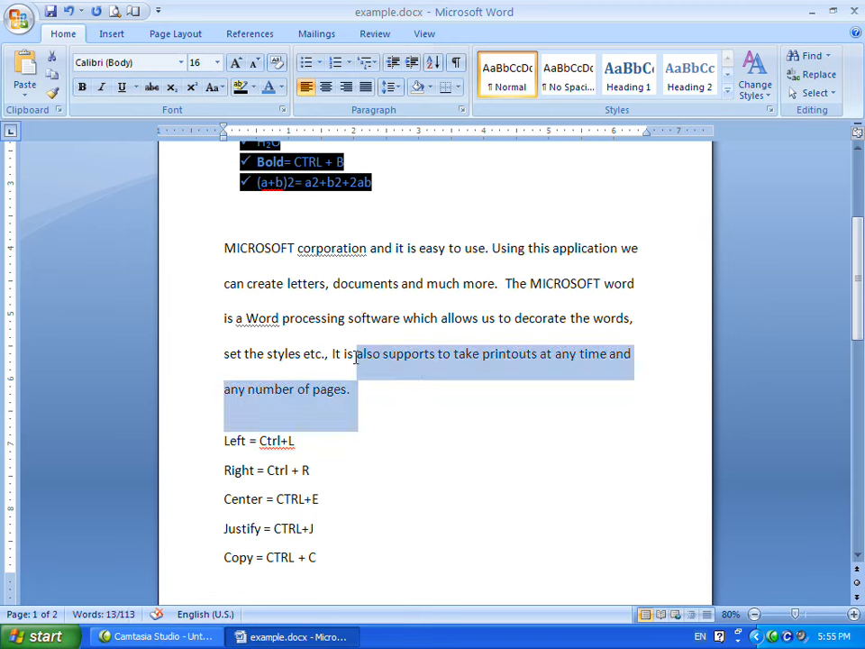
pyautogui.click(399, 91)
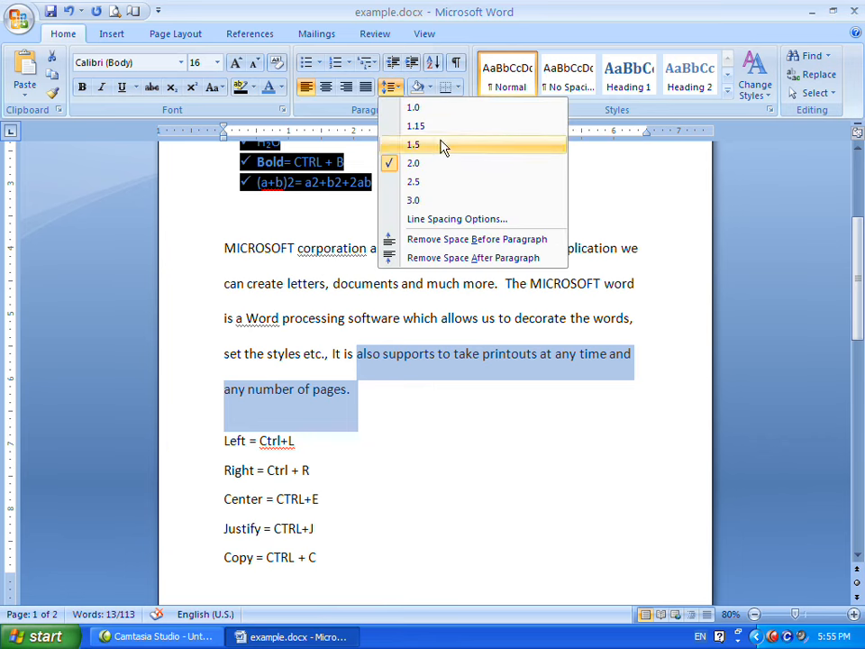
pyautogui.click(441, 108)
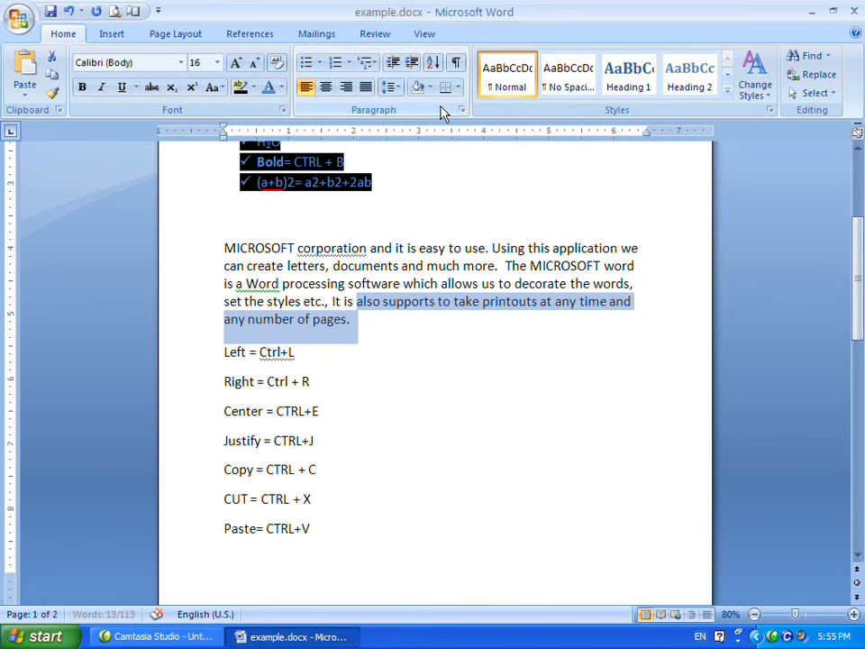
# Try line spacings of 1.15, 2.0 and 3.0 on the paragraph.
pyautogui.click(397, 88)
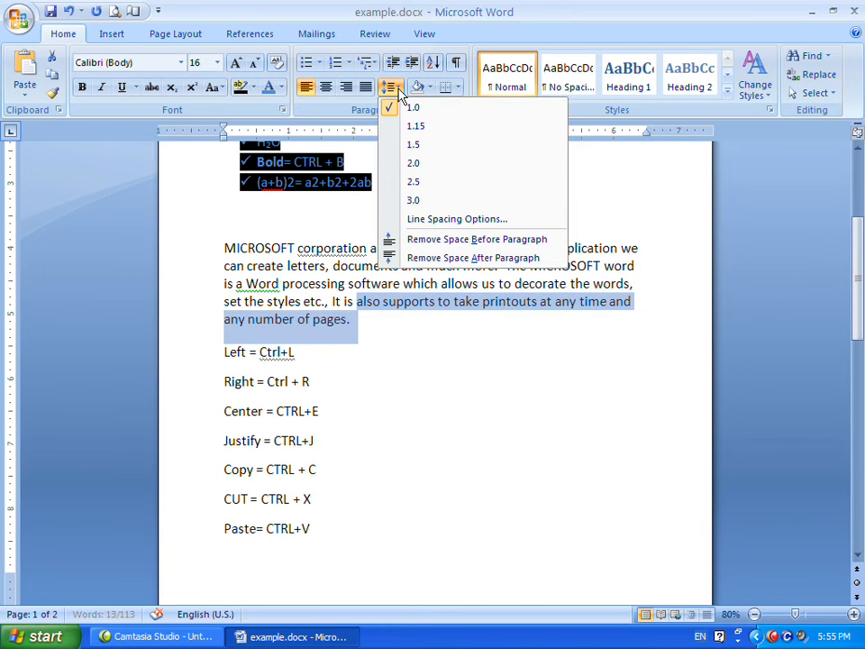
pyautogui.click(434, 133)
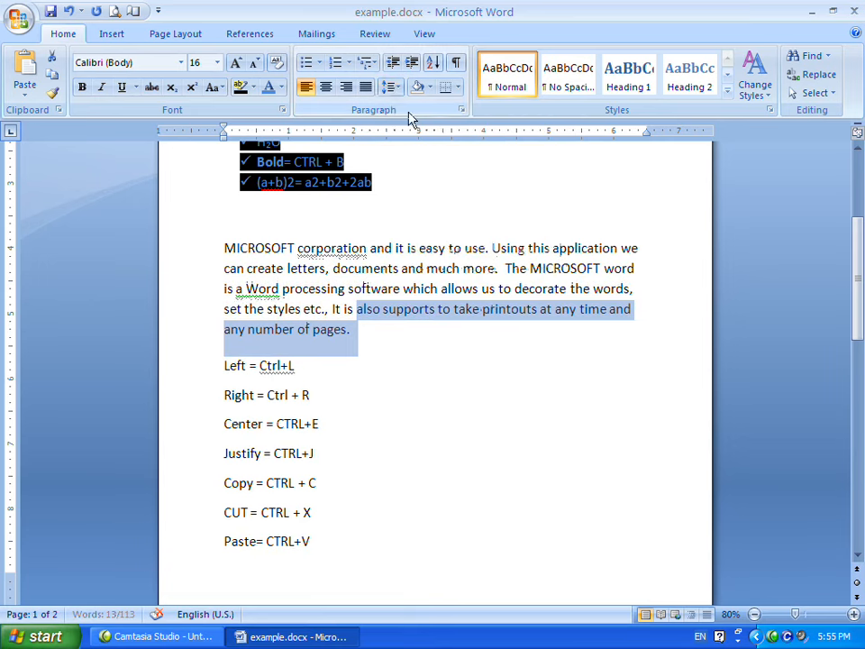
pyautogui.click(393, 87)
pyautogui.click(414, 165)
pyautogui.click(392, 87)
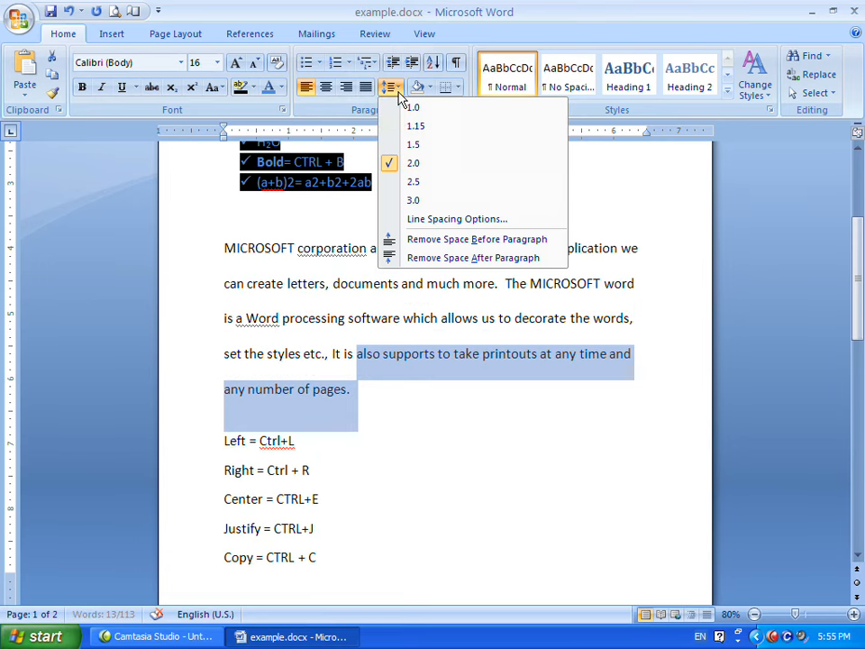
pyautogui.click(434, 200)
# Set the paragraph's line spacing back to 1.0 after trying 1.15, and deselect the text.
pyautogui.click(393, 88)
pyautogui.click(406, 124)
pyautogui.click(393, 88)
pyautogui.click(413, 107)
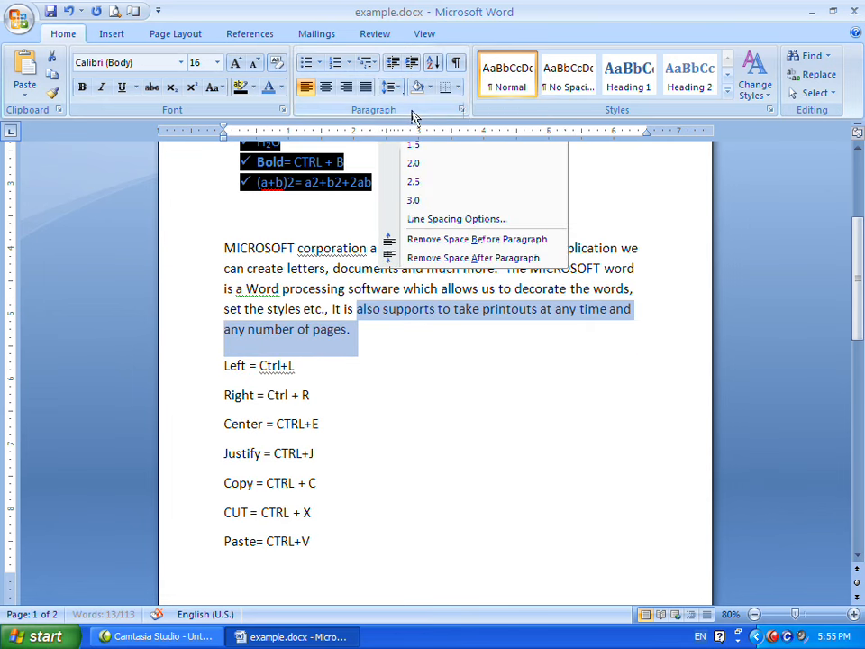
pyautogui.click(436, 282)
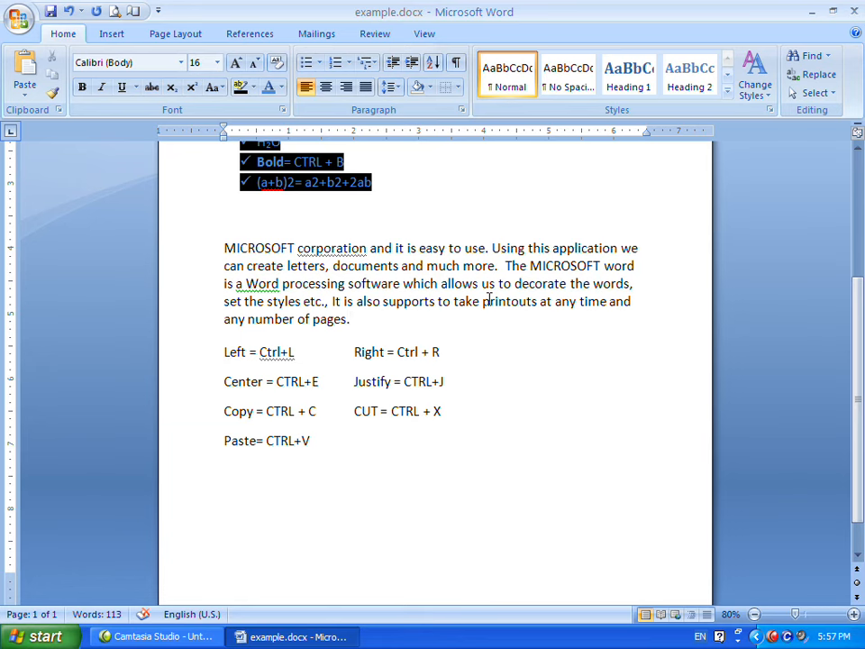
# Apply all borders to the block of alignment and clipboard shortcut lines.
pyautogui.moveTo(221, 353); pyautogui.dragTo(453, 444)
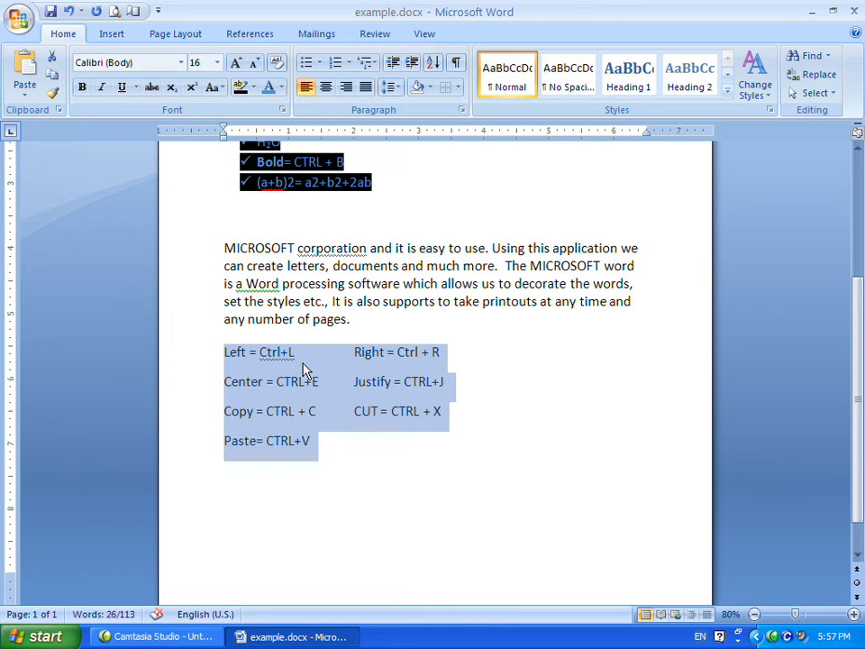
pyautogui.click(459, 87)
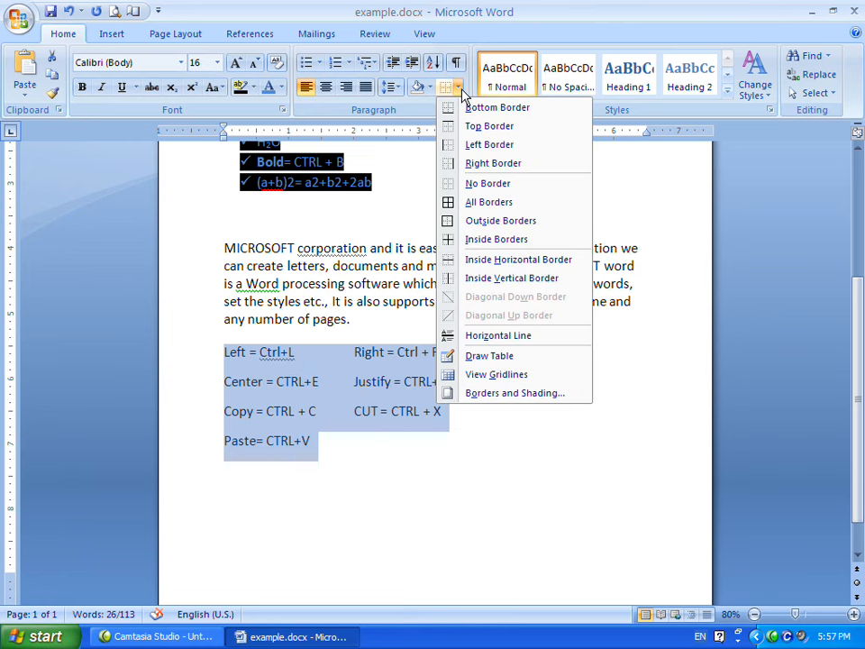
pyautogui.click(489, 202)
pyautogui.click(456, 366)
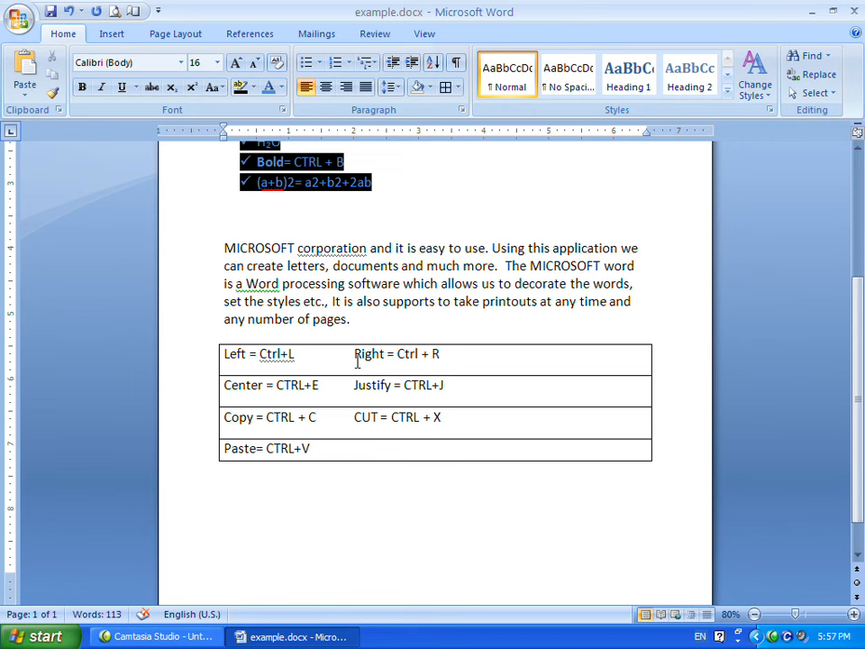
# Try drawing a table box over the bordered block with Draw Table, then undo it.
pyautogui.click(457, 87)
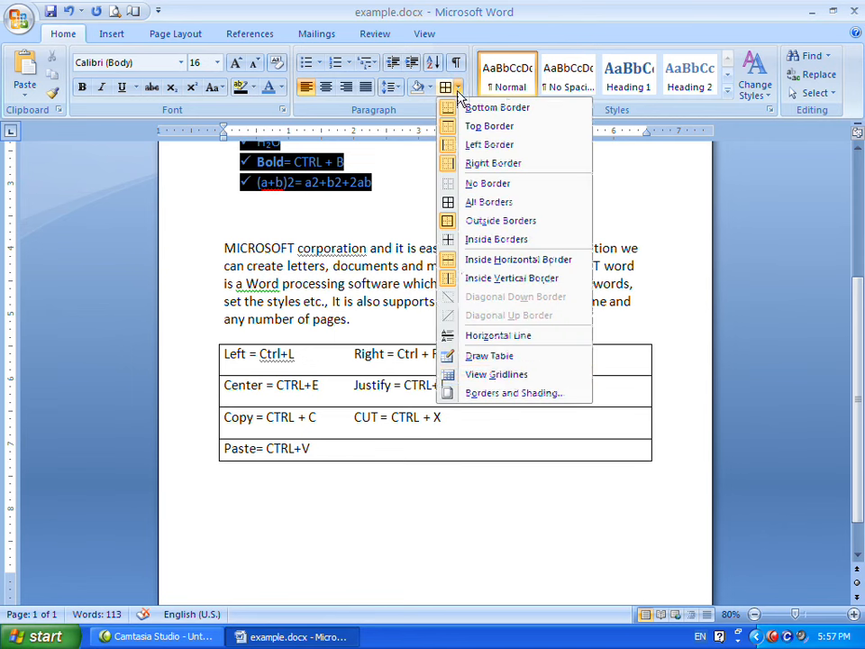
pyautogui.click(504, 357)
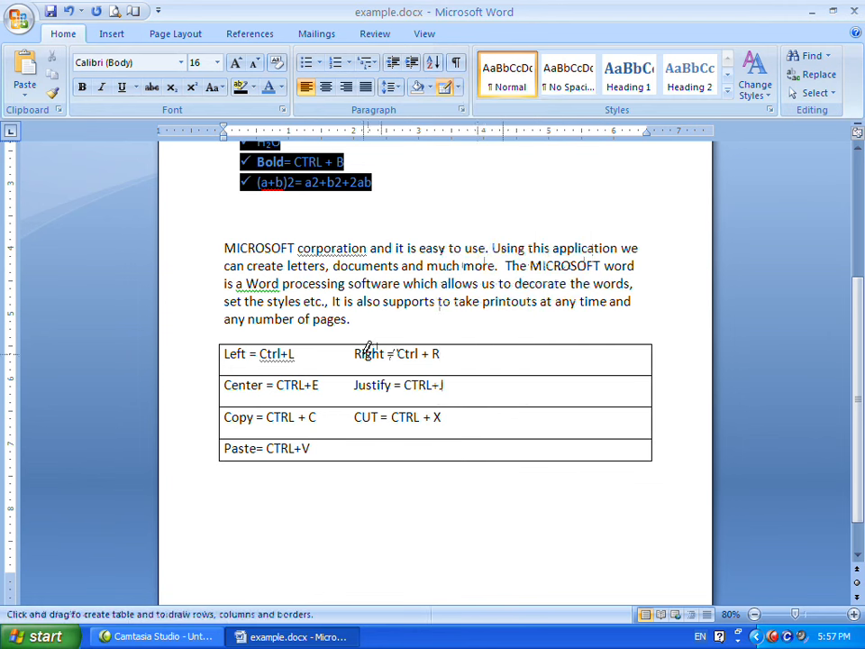
pyautogui.moveTo(341, 345)
pyautogui.mouseDown()
pyautogui.moveTo(350, 354)
pyautogui.moveTo(339, 390)
pyautogui.moveTo(342, 461)
pyautogui.moveTo(463, 461)
pyautogui.mouseUp()
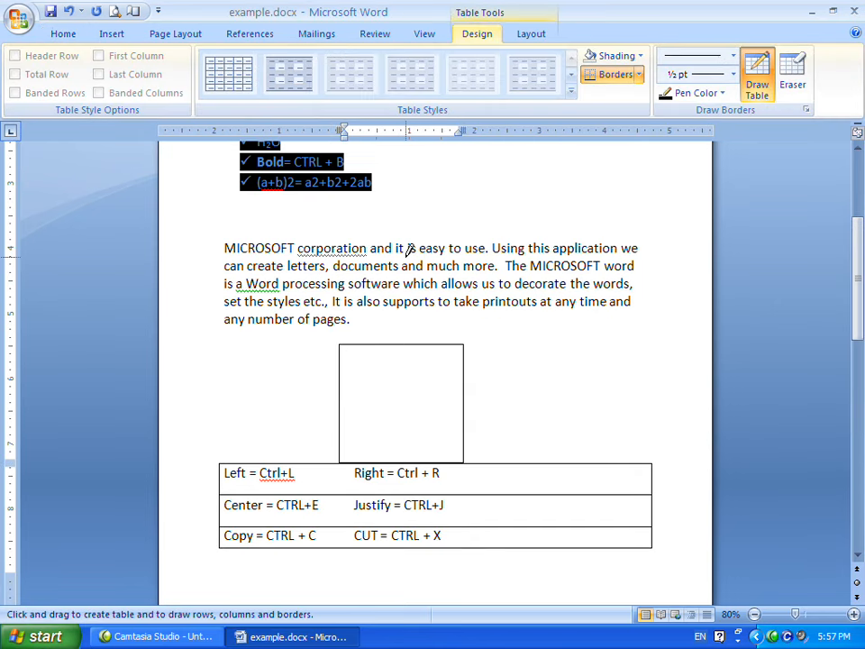
pyautogui.hotkey('ctrl', 'z')
# Shade the Copy/CUT paragraph green and the Left/Right paragraph light blue.
pyautogui.moveTo(325, 353); pyautogui.dragTo(321, 386)
pyautogui.click(450, 385)
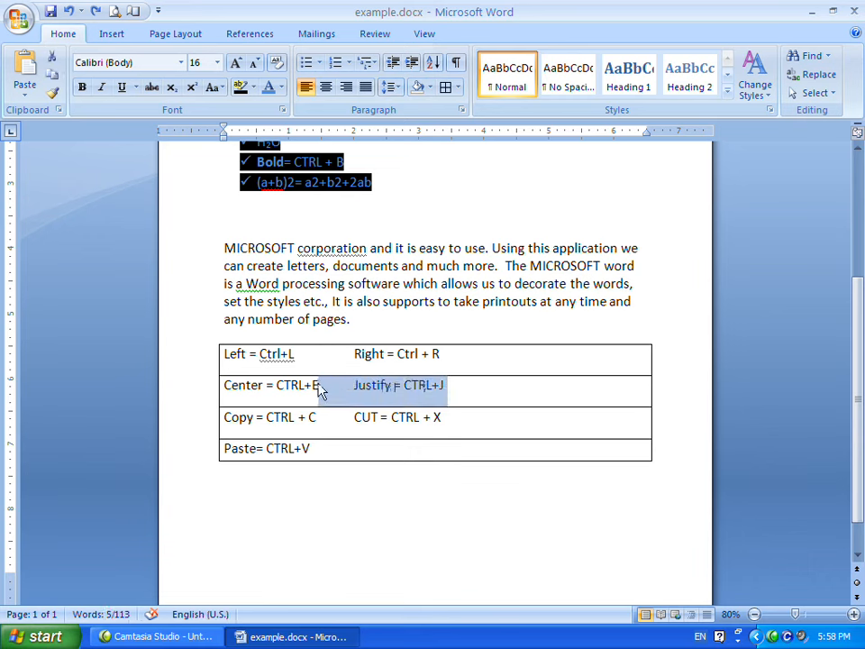
pyautogui.click(376, 416)
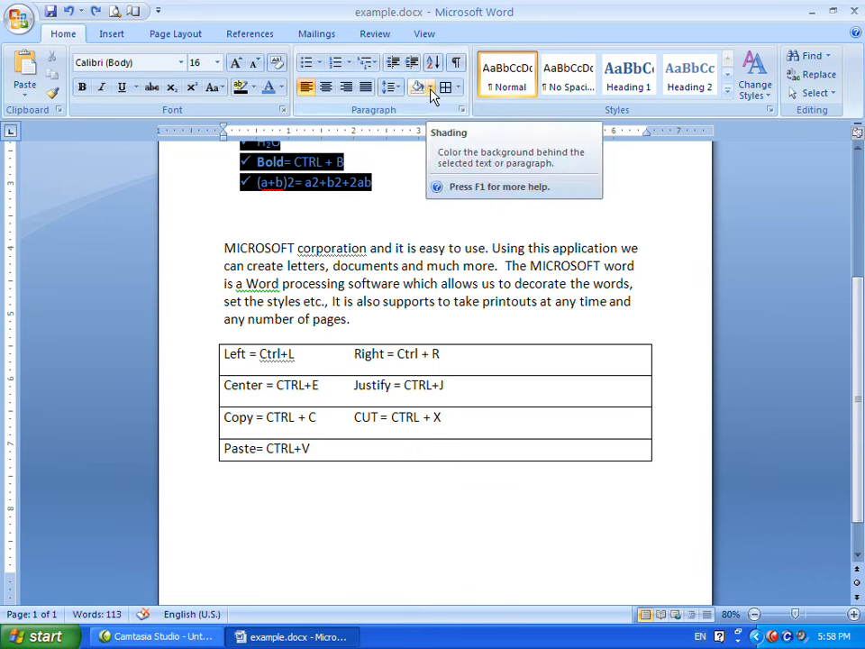
pyautogui.click(431, 88)
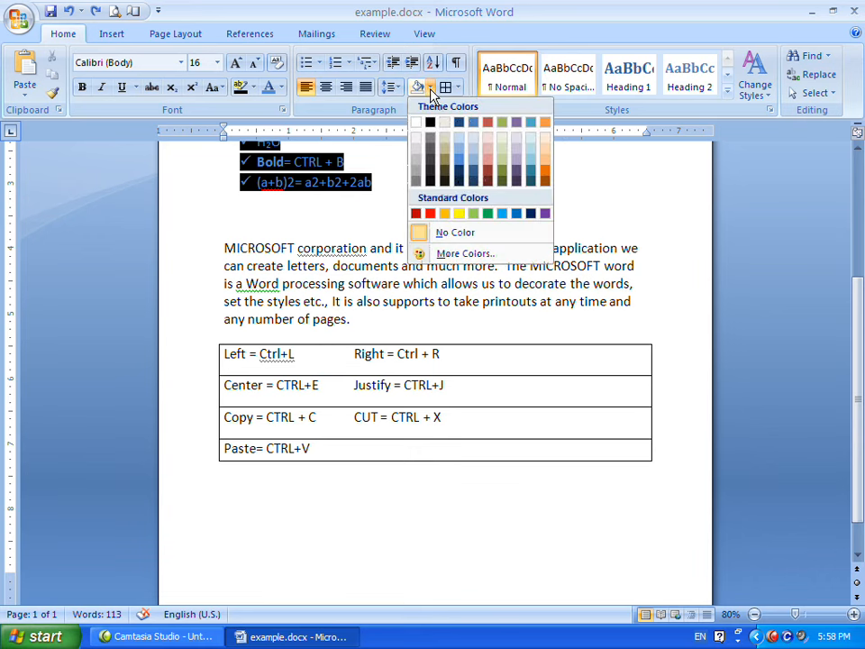
pyautogui.click(488, 213)
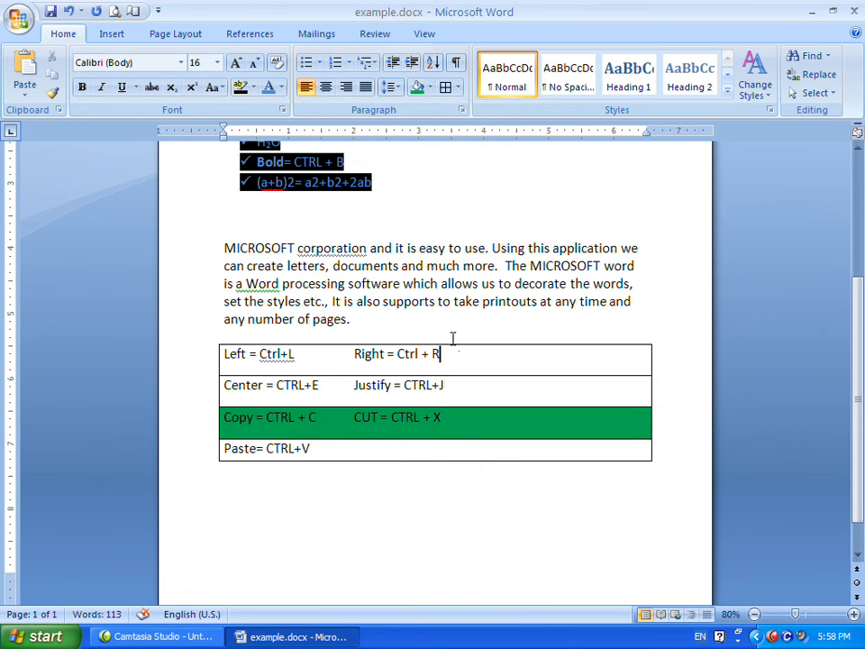
pyautogui.click(431, 89)
pyautogui.click(496, 212)
# Shade the Paste and Center/Justify paragraphs yellow.
pyautogui.click(525, 441)
pyautogui.click(430, 88)
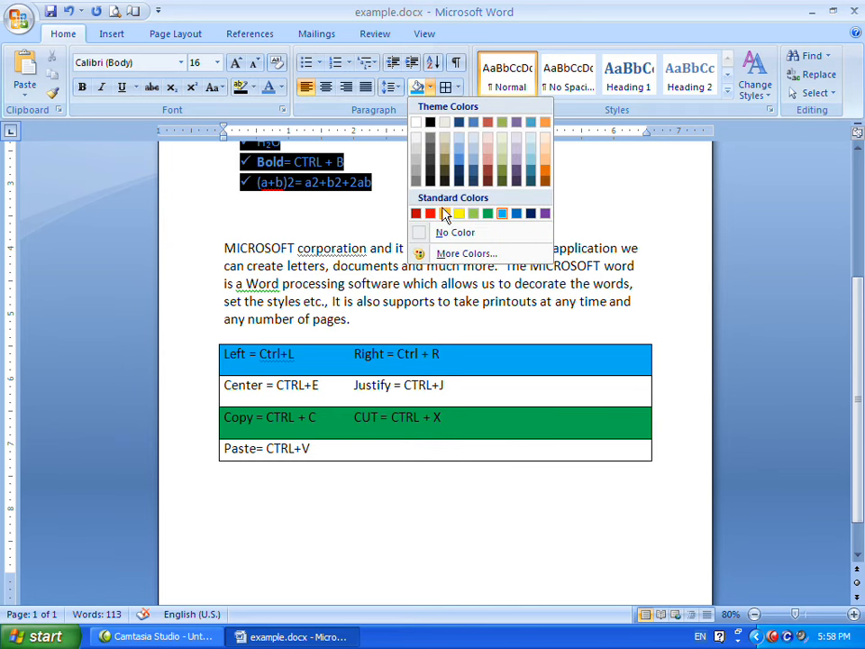
pyautogui.click(461, 212)
pyautogui.click(519, 388)
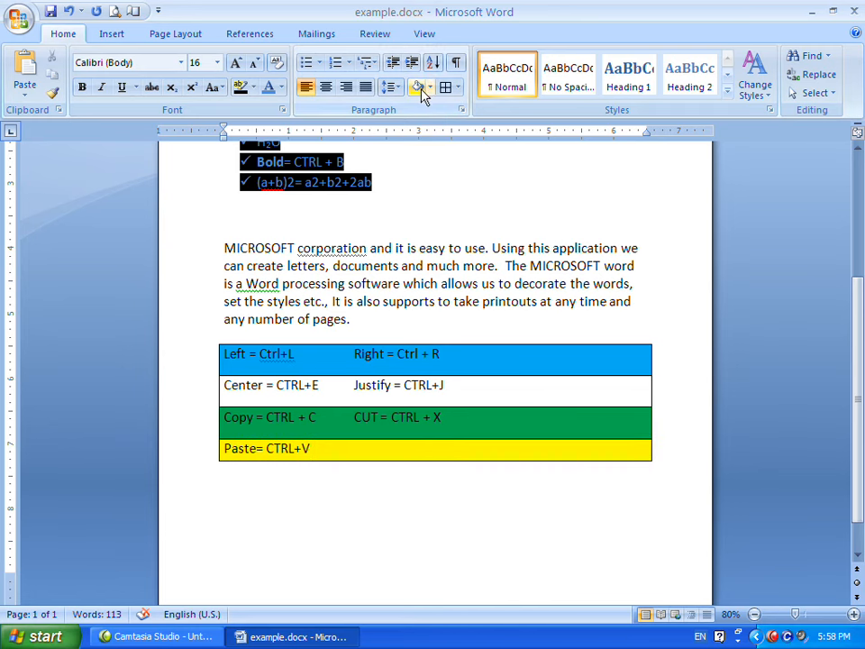
pyautogui.click(418, 86)
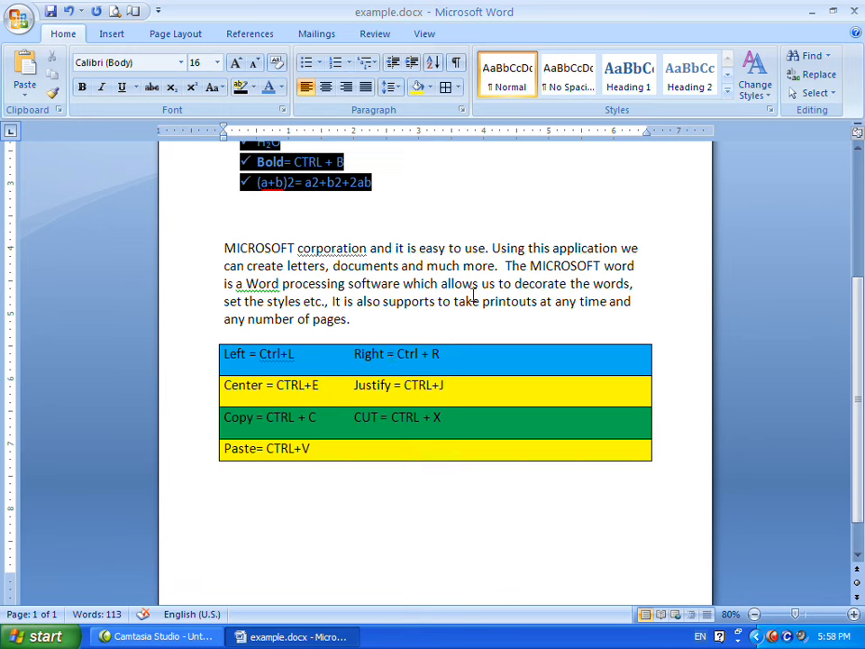